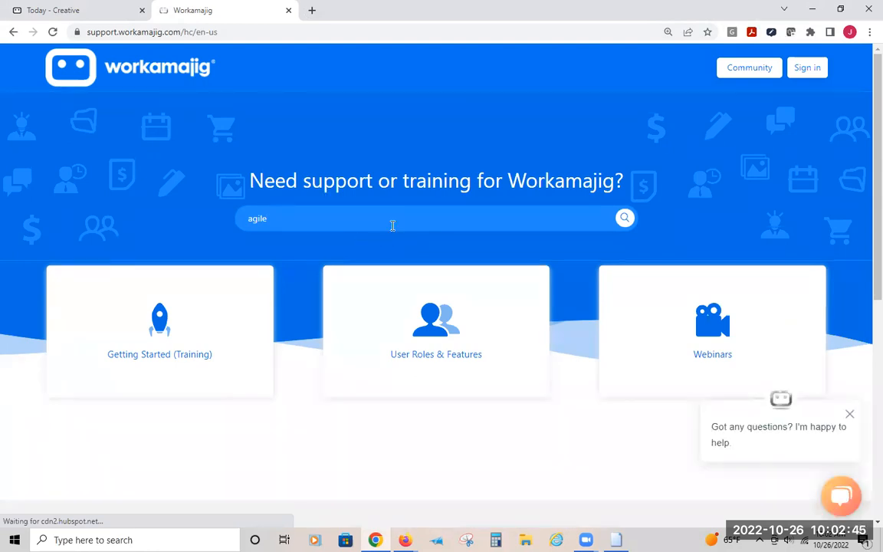
Search the support site for "agile" and open the "Agile/Kanban Workflows in Workamajig" article
{"action": "key", "text": "Return"}
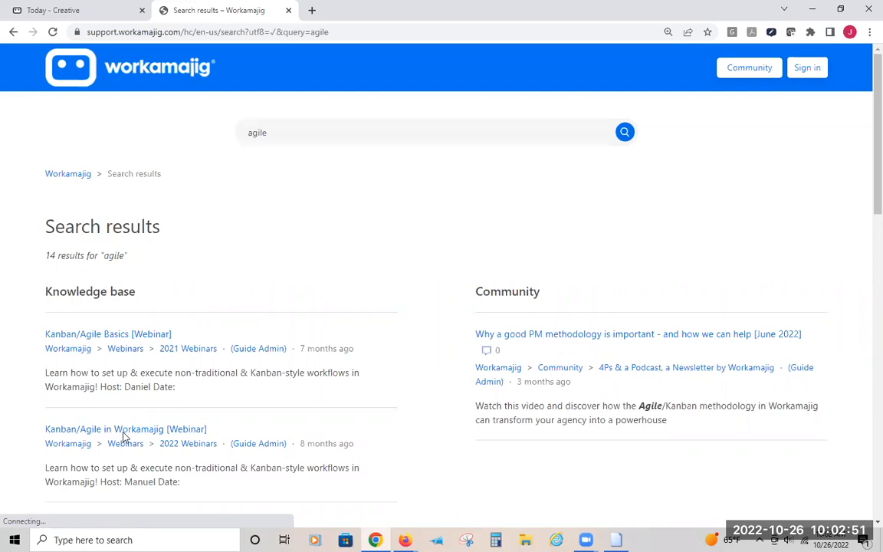
{"action": "scroll", "coordinate": [122, 425], "scroll_direction": "down", "scroll_amount": 5}
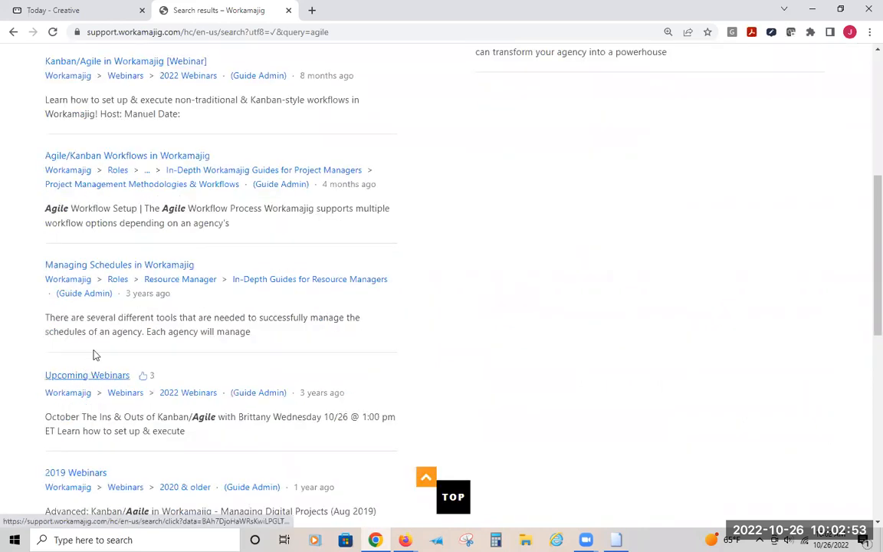
{"action": "scroll", "coordinate": [92, 357], "scroll_direction": "up", "scroll_amount": 1}
{"action": "scroll", "coordinate": [94, 351], "scroll_direction": "up", "scroll_amount": 2}
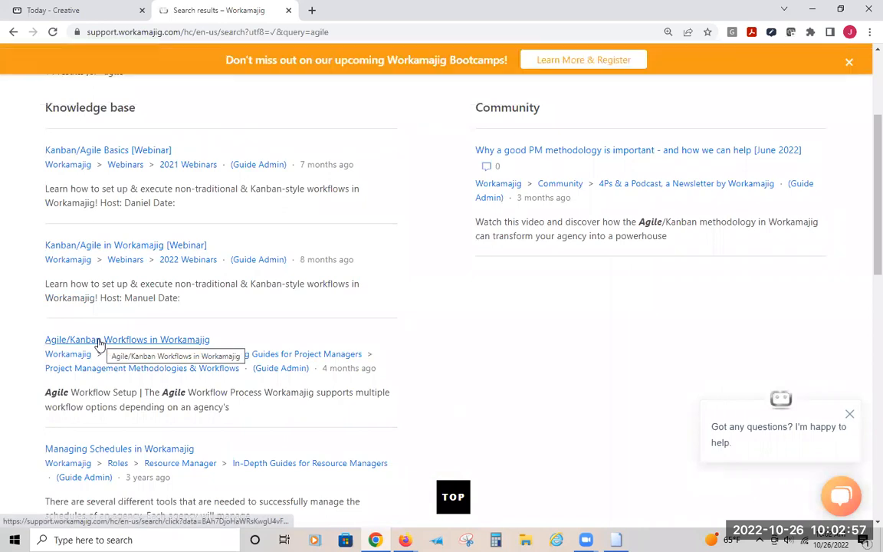
{"action": "left_click", "coordinate": [102, 345]}
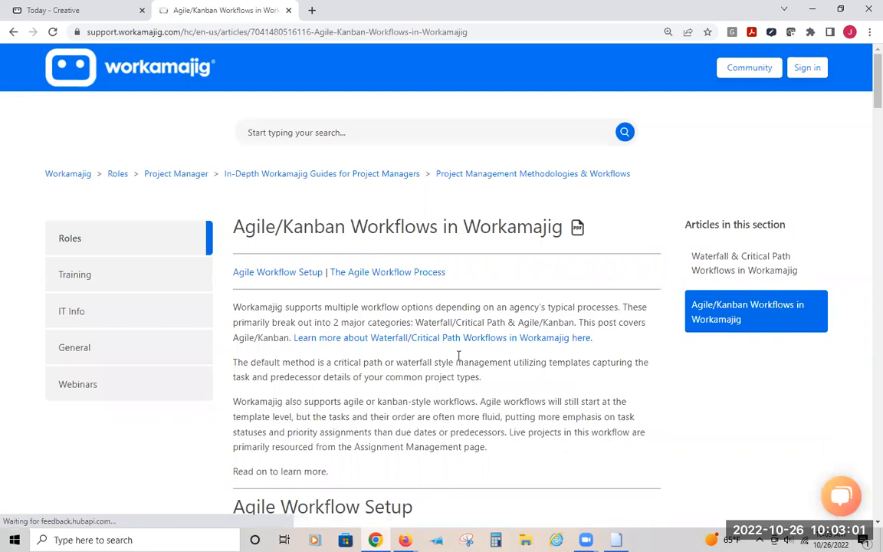
Skim the Agile/Kanban Workflows article, including its services setup and Creative Production tile view sections
{"action": "scroll", "coordinate": [457, 353], "scroll_direction": "down", "scroll_amount": 5}
{"action": "scroll", "coordinate": [457, 344], "scroll_direction": "down", "scroll_amount": 15}
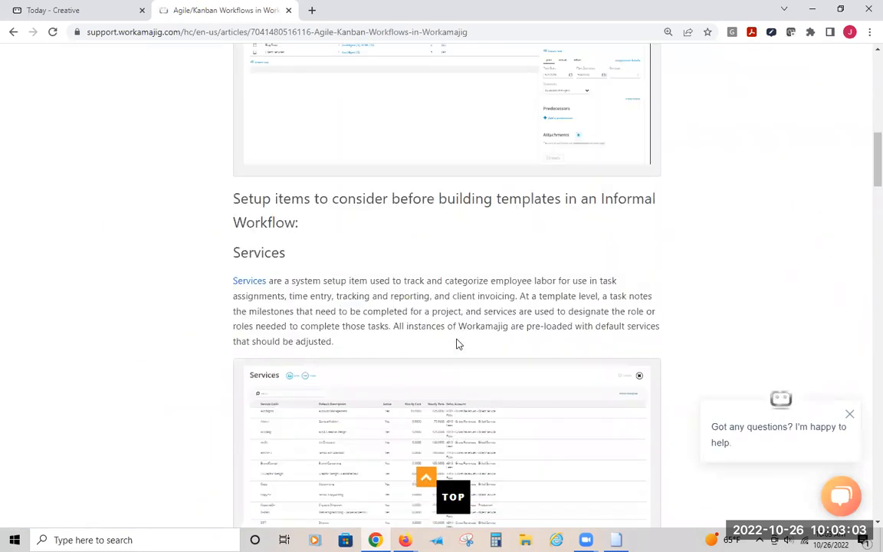
{"action": "scroll", "coordinate": [458, 344], "scroll_direction": "down", "scroll_amount": 8}
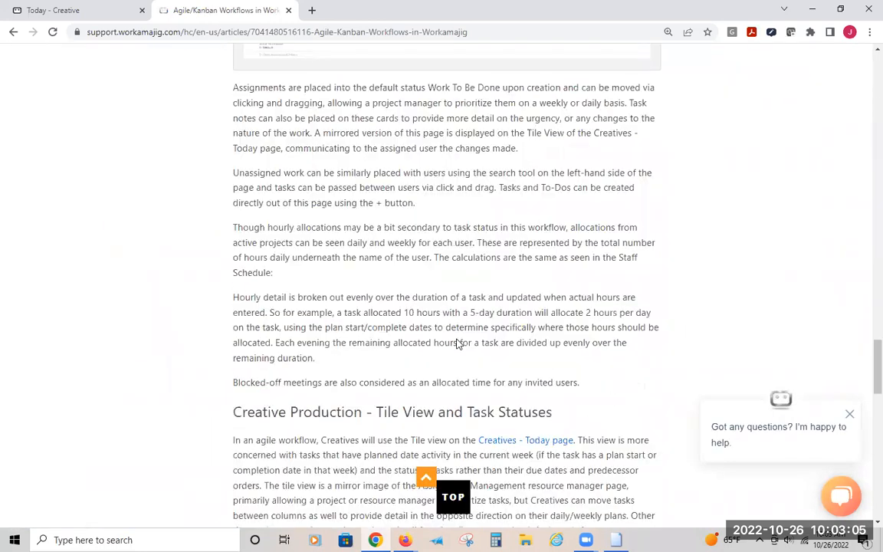
{"action": "scroll", "coordinate": [458, 344], "scroll_direction": "up", "scroll_amount": 20}
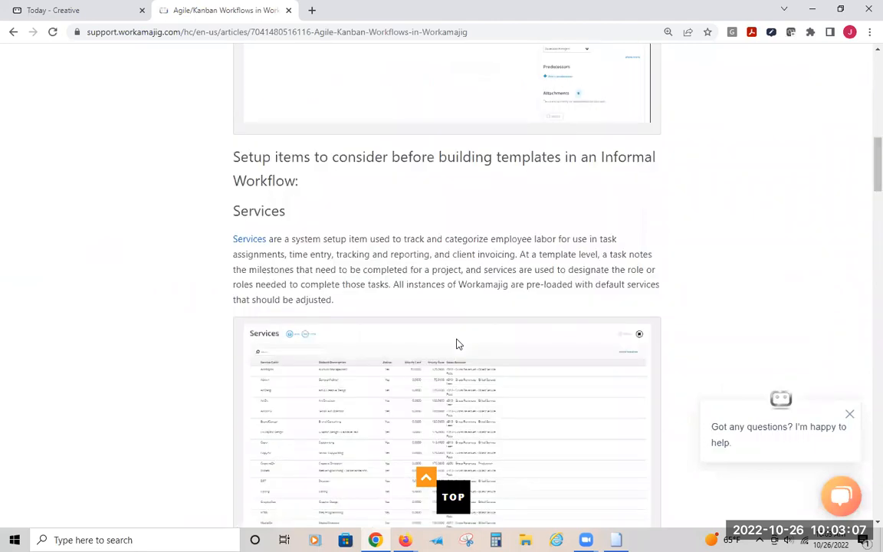
{"action": "scroll", "coordinate": [549, 240], "scroll_direction": "up", "scroll_amount": 10}
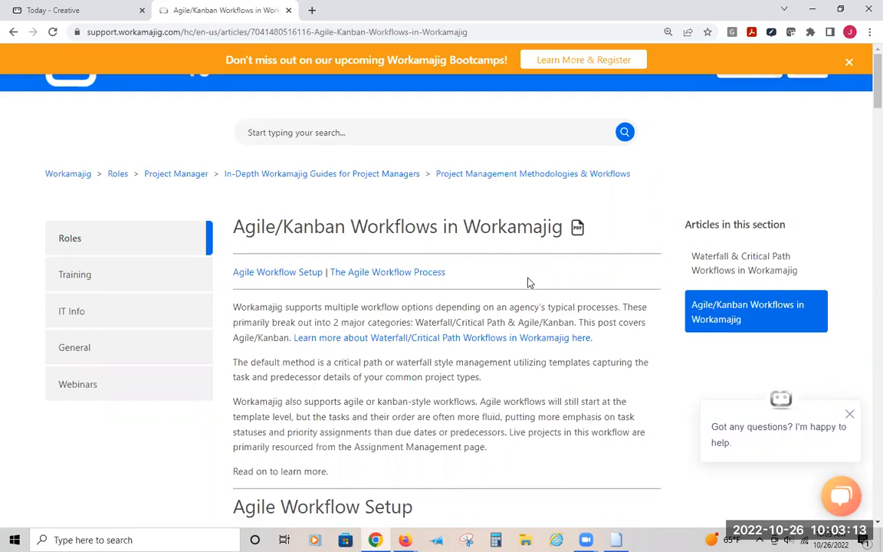
Return to the Today - Creatives page and open the project manager's Projects list
{"action": "left_click", "coordinate": [42, 9]}
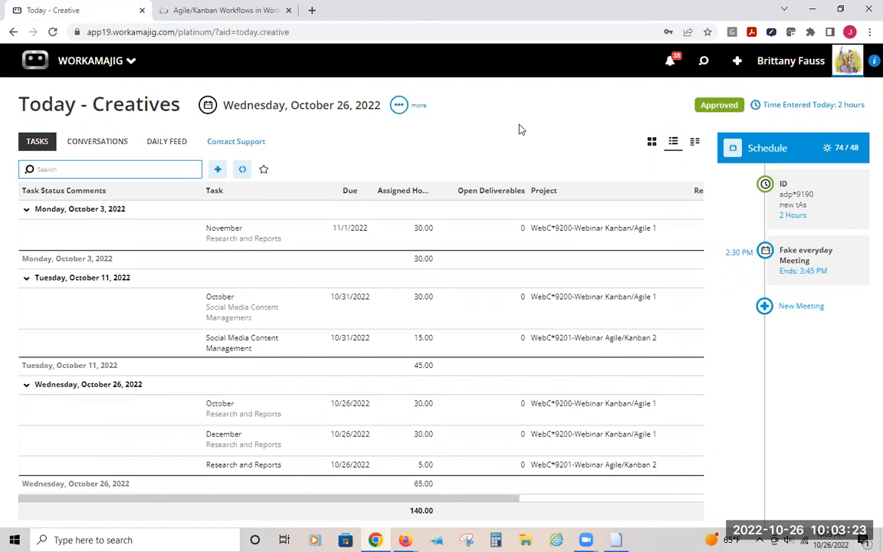
{"action": "left_click", "coordinate": [90, 68]}
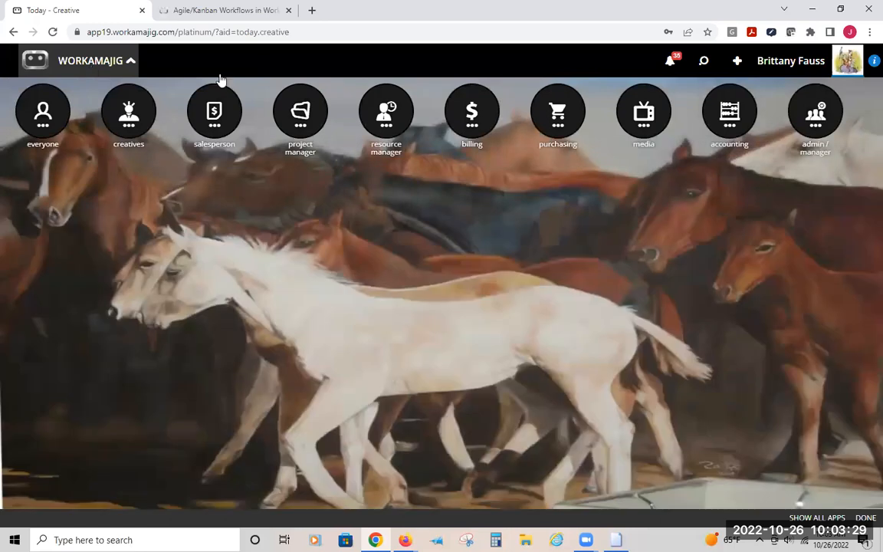
{"action": "left_click", "coordinate": [284, 113]}
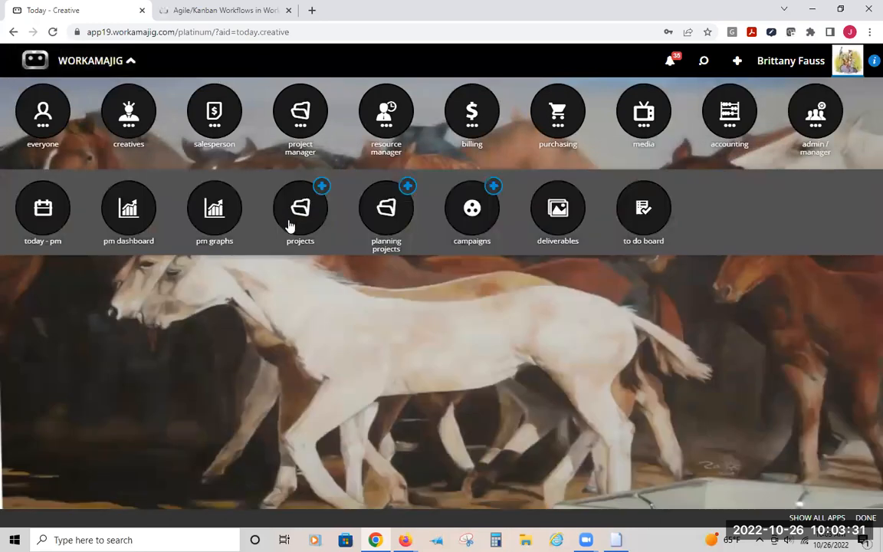
{"action": "left_click", "coordinate": [290, 225]}
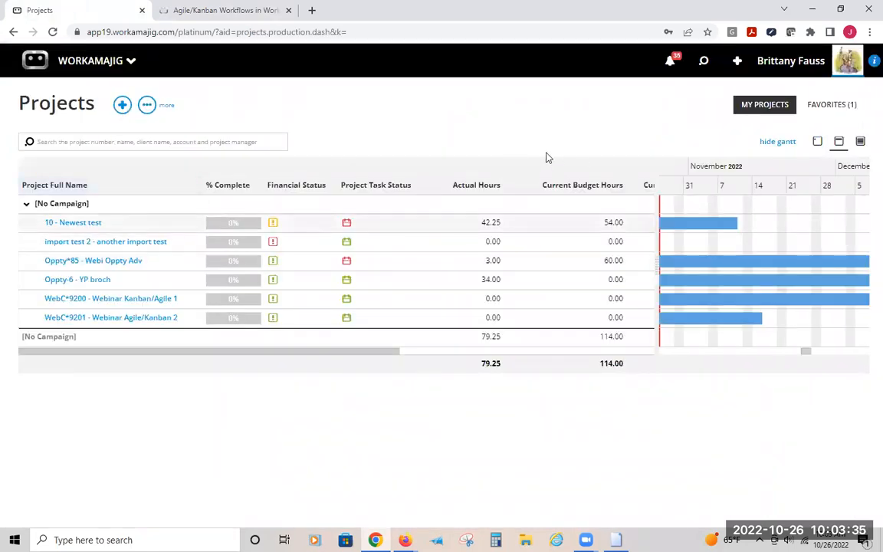
Filter the Projects list to the client "Webinar Client" and save the view options
{"action": "left_click", "coordinate": [150, 108]}
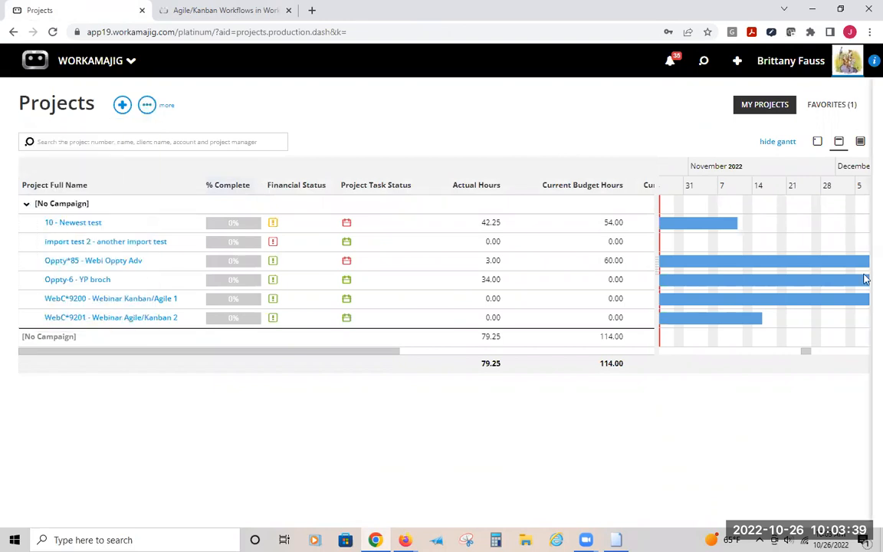
{"action": "scroll", "coordinate": [814, 297], "scroll_direction": "down", "scroll_amount": 3}
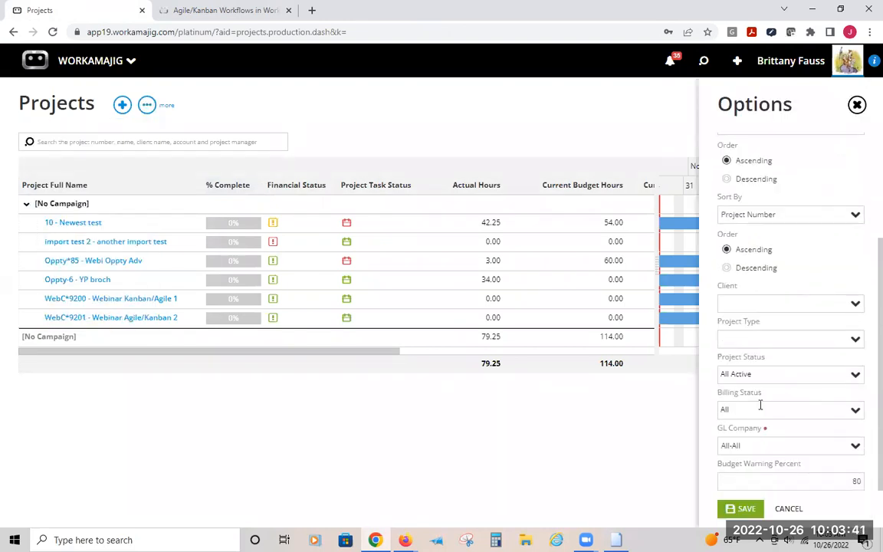
{"action": "scroll", "coordinate": [759, 345], "scroll_direction": "up", "scroll_amount": 2}
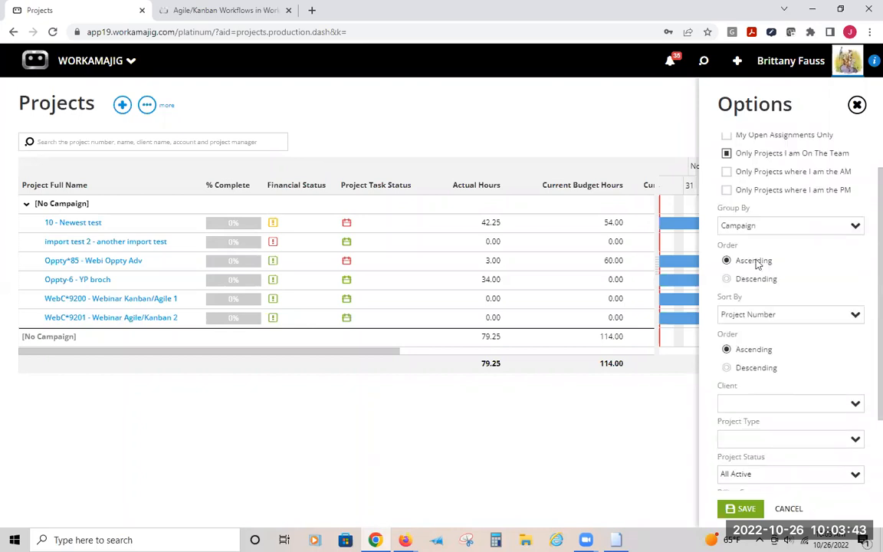
{"action": "scroll", "coordinate": [757, 264], "scroll_direction": "up", "scroll_amount": 1}
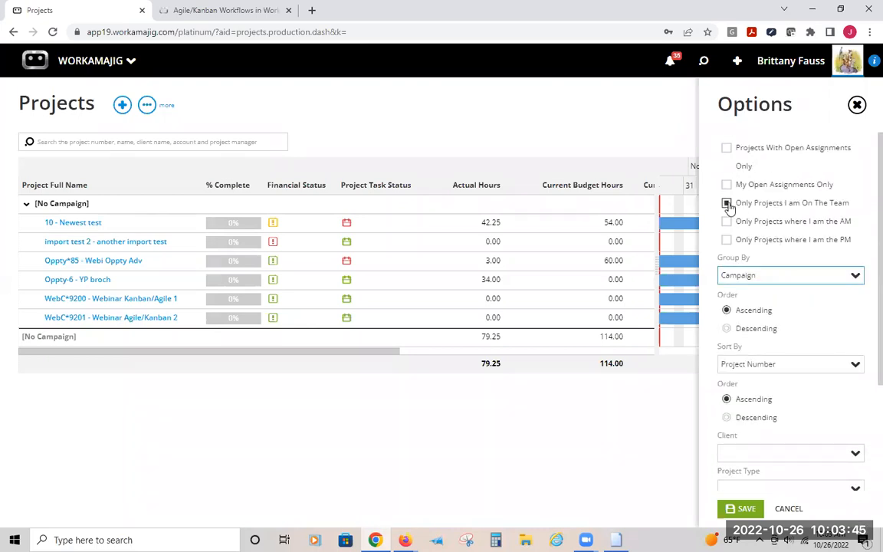
{"action": "scroll", "coordinate": [769, 325], "scroll_direction": "down", "scroll_amount": 3}
{"action": "left_click", "coordinate": [767, 328]}
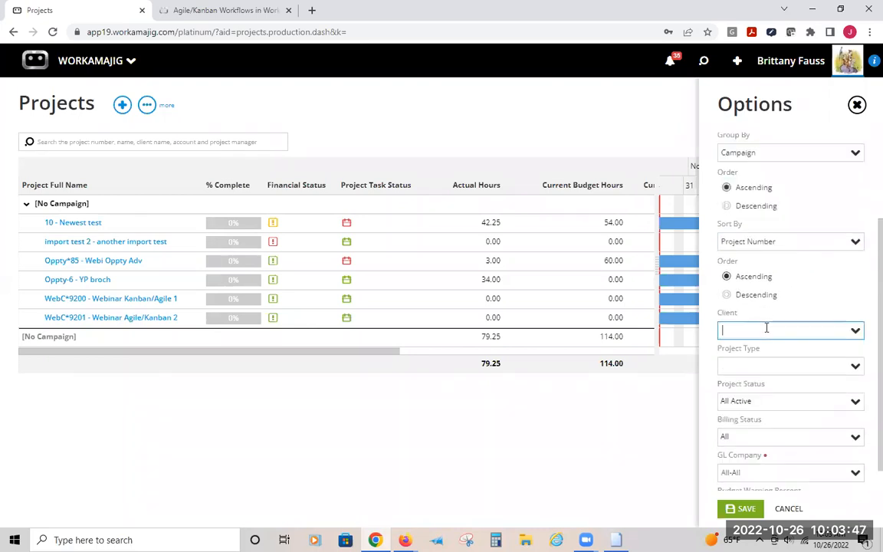
{"action": "type", "text": "web"}
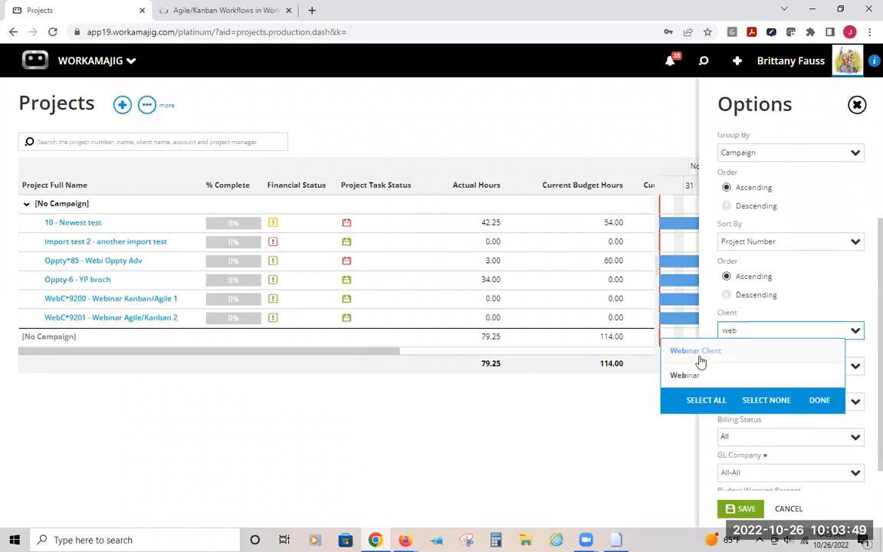
{"action": "left_click", "coordinate": [736, 351]}
{"action": "left_click", "coordinate": [825, 401]}
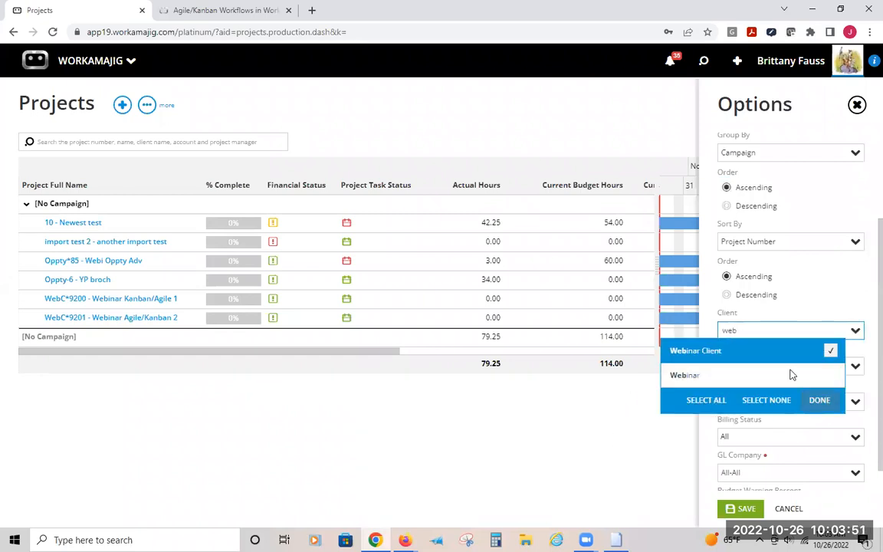
{"action": "left_click", "coordinate": [745, 509]}
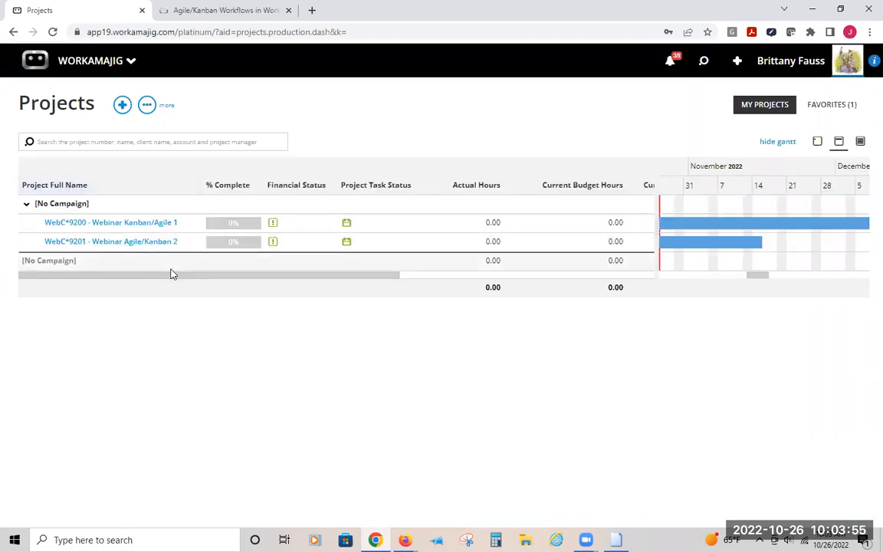
Open the schedule of project WebC*9200 - Webinar Kanban/Agile 1 and review its October, November and December tasks
{"action": "left_click", "coordinate": [153, 223]}
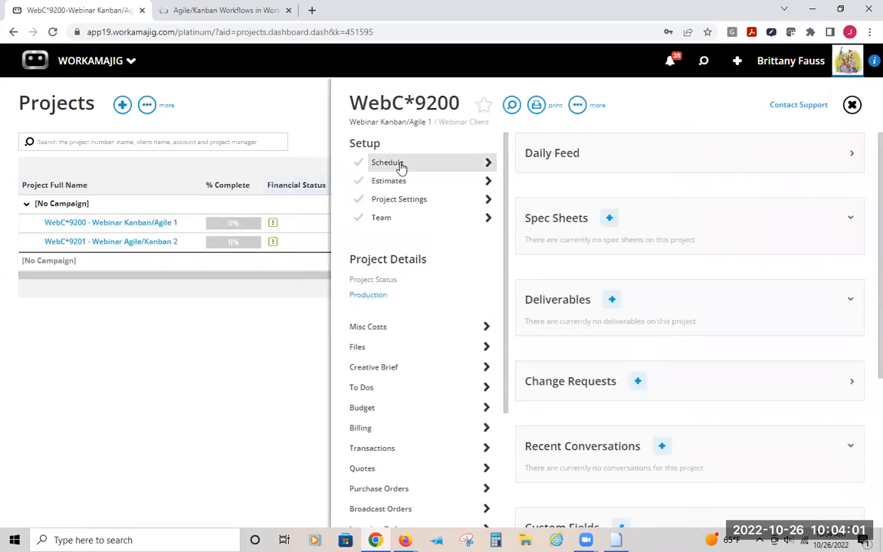
{"action": "left_click", "coordinate": [398, 164]}
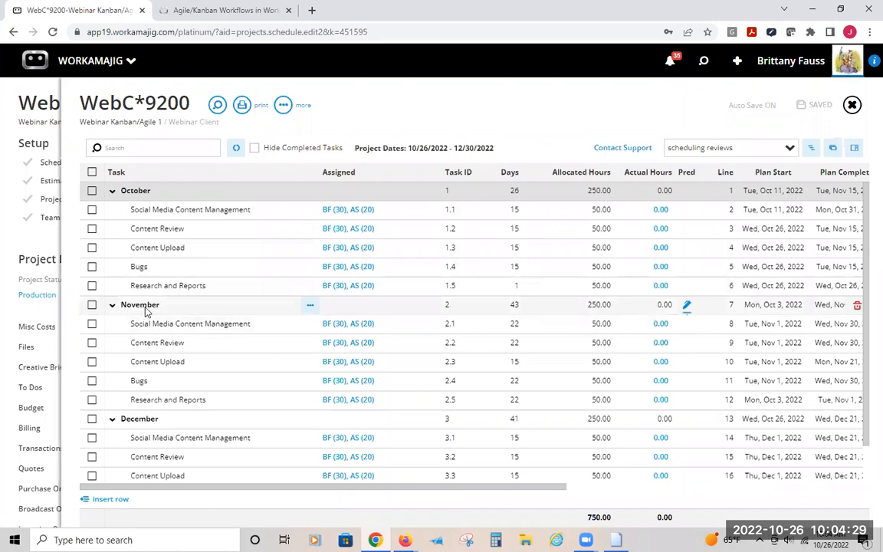
{"action": "scroll", "coordinate": [177, 337], "scroll_direction": "down", "scroll_amount": 1}
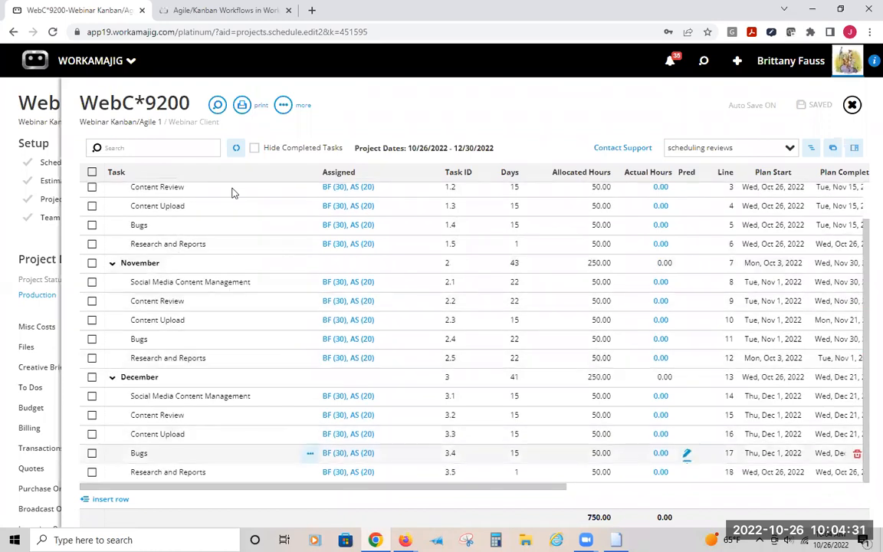
{"action": "scroll", "coordinate": [244, 314], "scroll_direction": "up", "scroll_amount": 2}
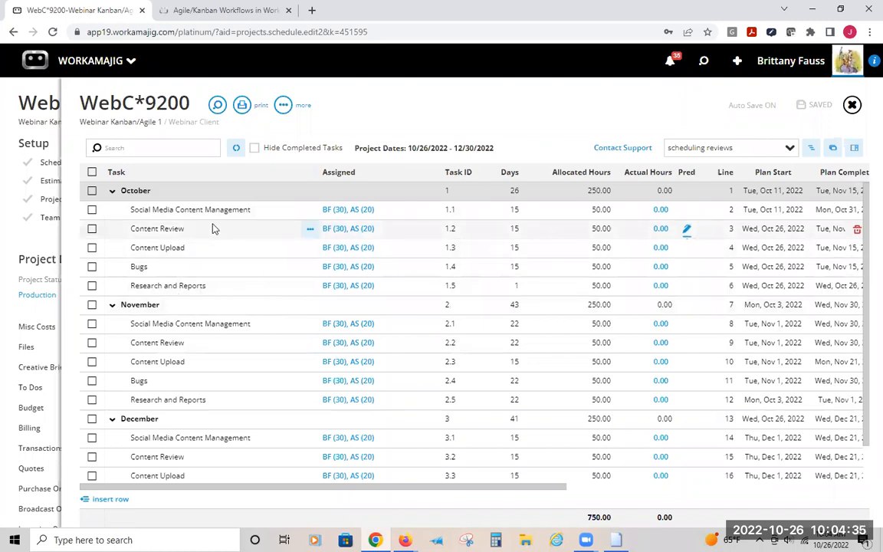
Open the schedule of project WebC*9201 - Webinar Agile/Kanban 2 and select the Social Media Content Management task
{"action": "left_click", "coordinate": [15, 94]}
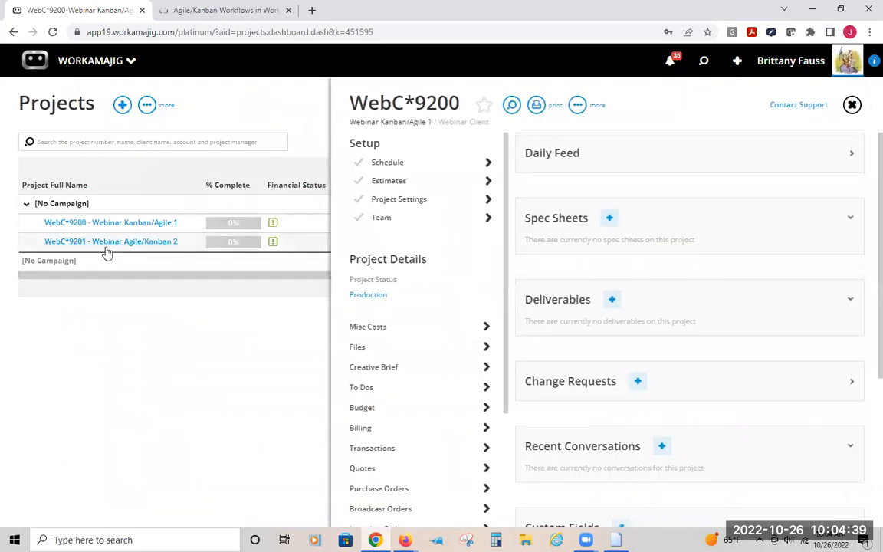
{"action": "left_click", "coordinate": [122, 243]}
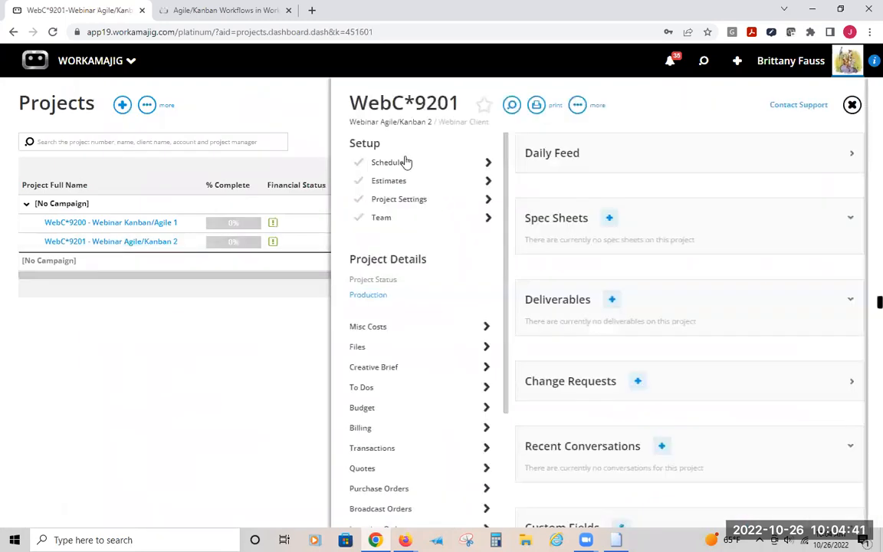
{"action": "left_click", "coordinate": [404, 162]}
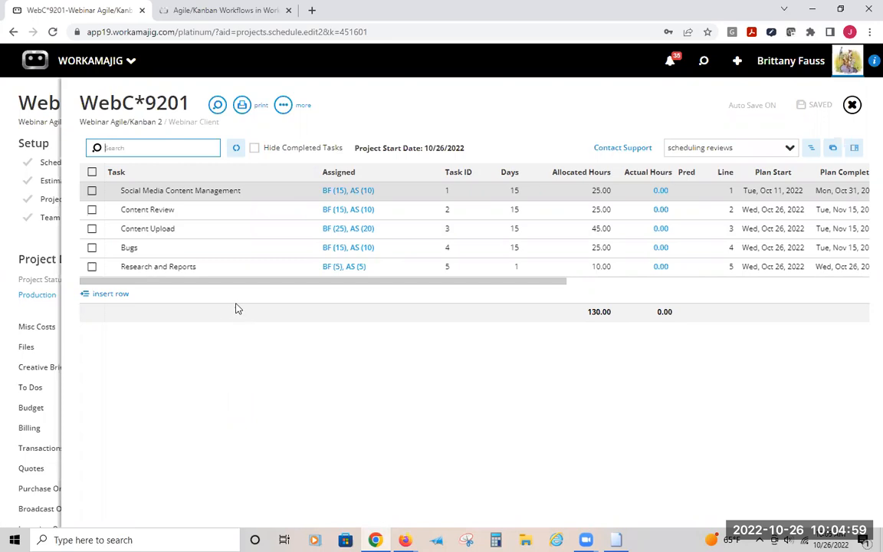
{"action": "left_click", "coordinate": [181, 193]}
{"action": "left_click", "coordinate": [203, 192]}
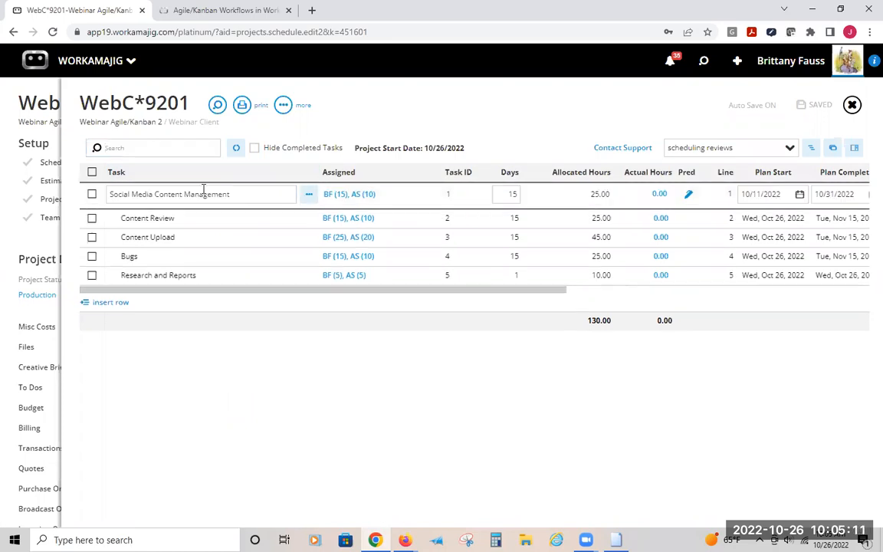
Look at the panel for copying tasks, and show the Social Media Content Management task's assignment and plan details
{"action": "left_click", "coordinate": [832, 149]}
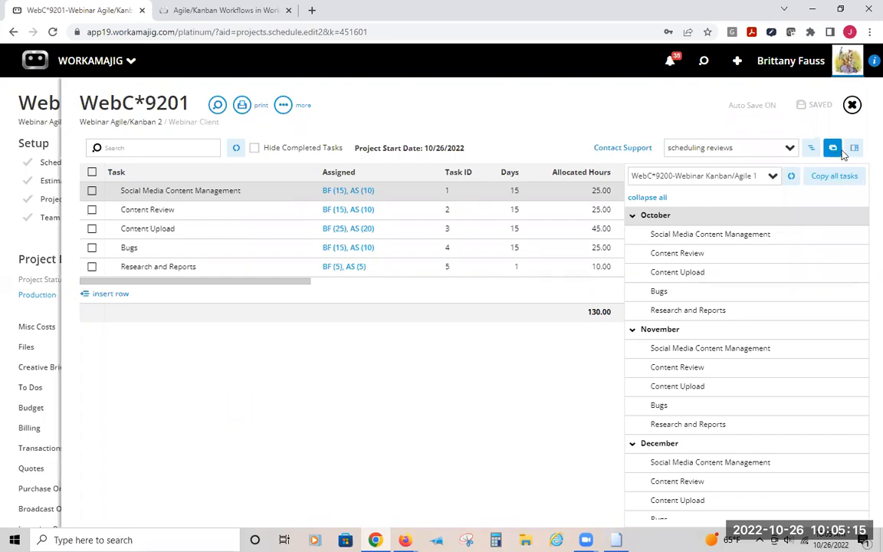
{"action": "left_click", "coordinate": [853, 148]}
{"action": "left_click", "coordinate": [853, 149]}
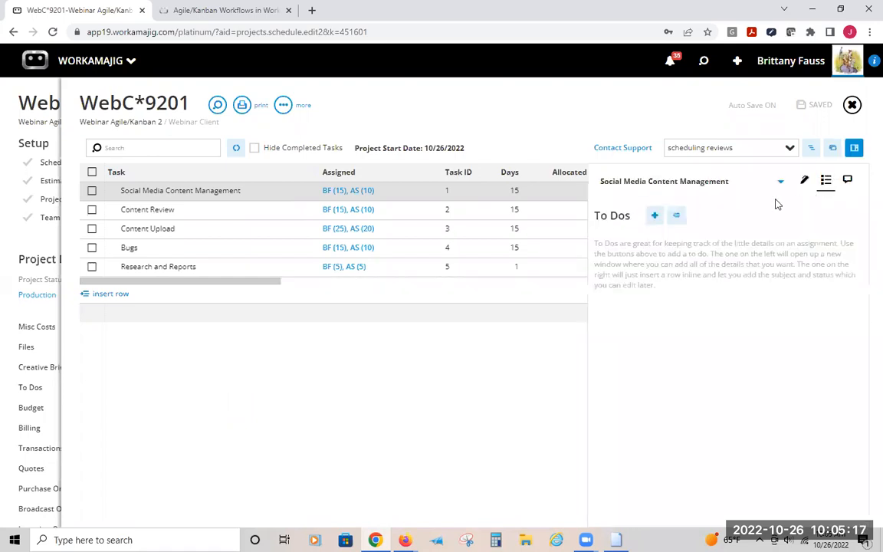
{"action": "left_click", "coordinate": [826, 187]}
{"action": "left_click", "coordinate": [803, 184]}
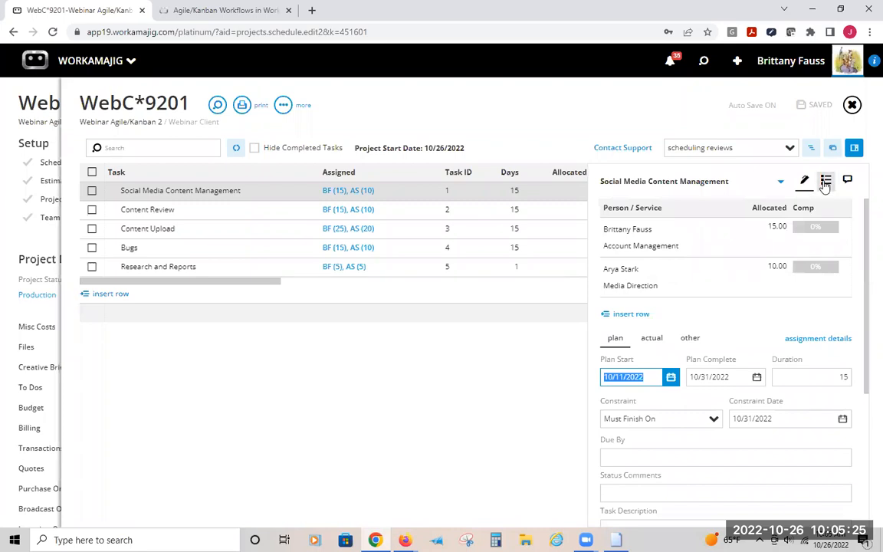
Start a new to do on the Social Media Content Management task and enter "1. do this" plus a second line numbered "2."
{"action": "left_click", "coordinate": [826, 184]}
{"action": "left_click", "coordinate": [653, 217]}
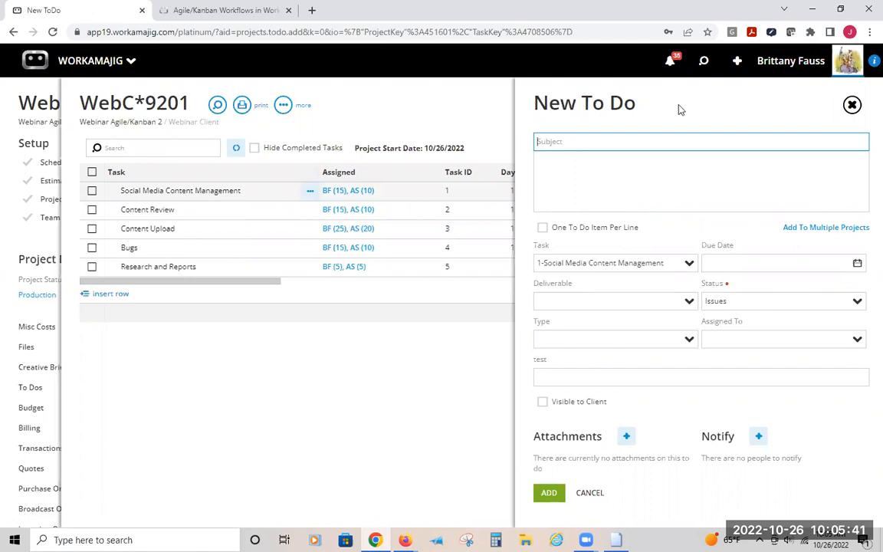
{"action": "left_click", "coordinate": [589, 155]}
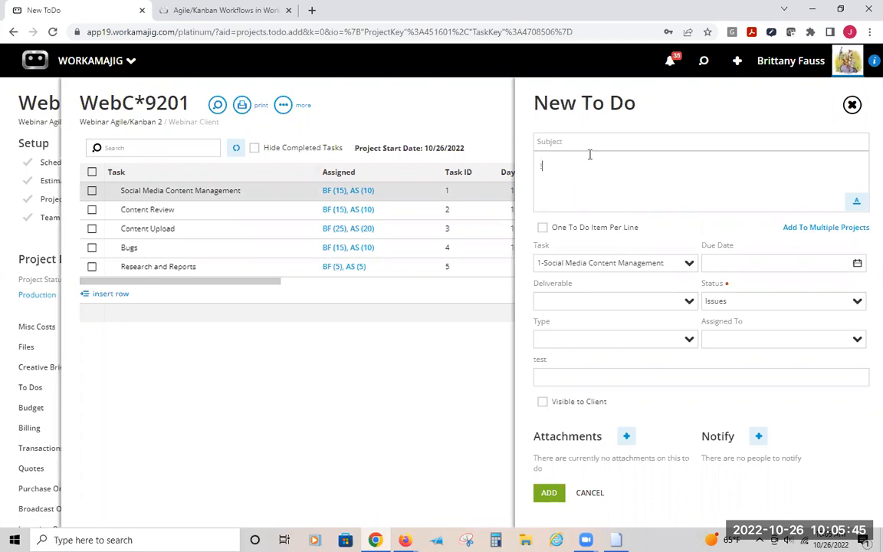
{"action": "type", "text": "1. do this"}
{"action": "left_click_drag", "start_coordinate": [574, 170], "coordinate": [541, 172]}
{"action": "left_click", "coordinate": [547, 177]}
Turn on one to do item per line, complete the second line as "2. DO that" and start a third numbered line
{"action": "left_click", "coordinate": [567, 228]}
{"action": "left_click", "coordinate": [578, 144]}
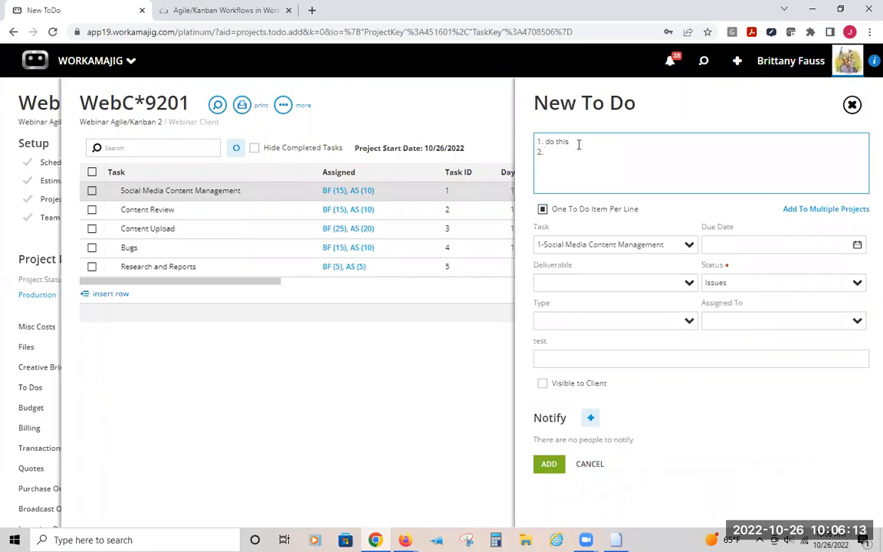
{"action": "type", "text": "DO that"}
{"action": "key", "text": "Return"}
{"action": "type", "text": "34"}
{"action": "key", "text": "BackSpace"}
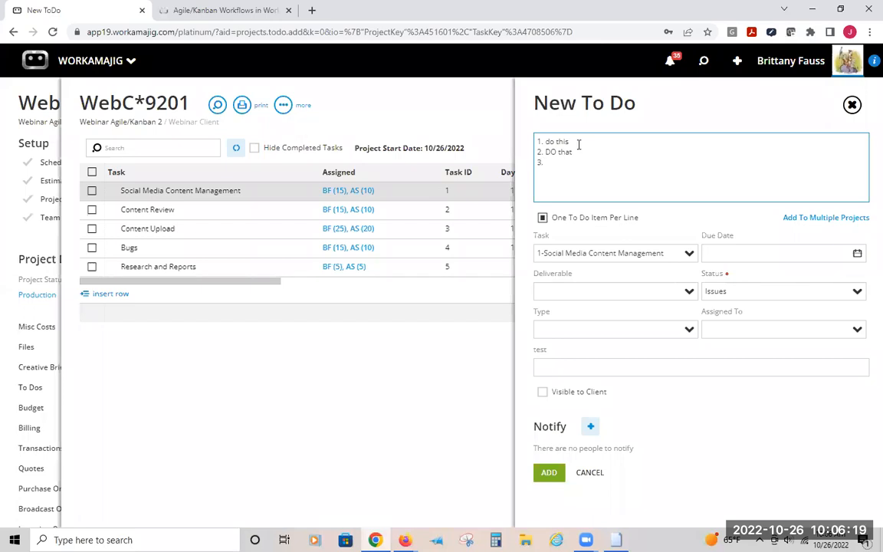
Complete the third line as "3. this as well" and add the to dos to the Social Media Content Management task
{"action": "type", "text": ". this"}
{"action": "type", "text": " mro"}
{"action": "type", "text": "as well"}
{"action": "left_click", "coordinate": [842, 328]}
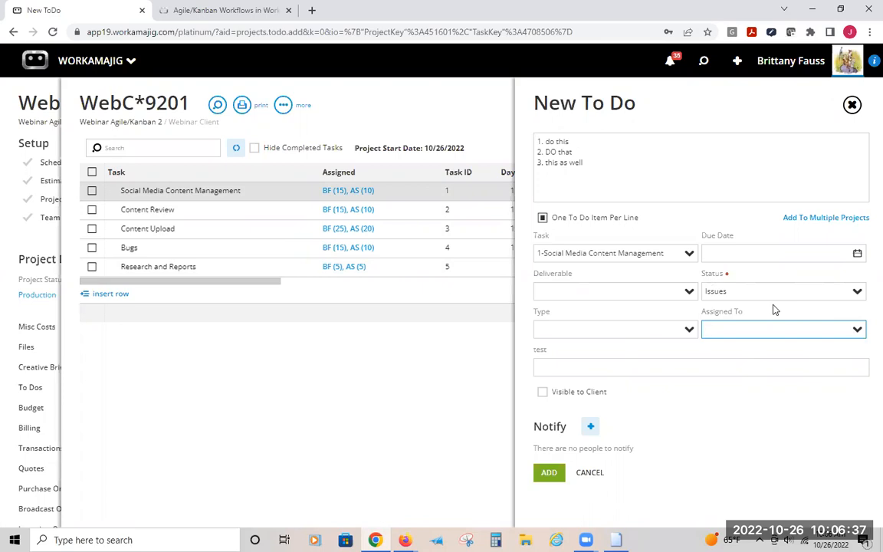
{"action": "left_click", "coordinate": [549, 473]}
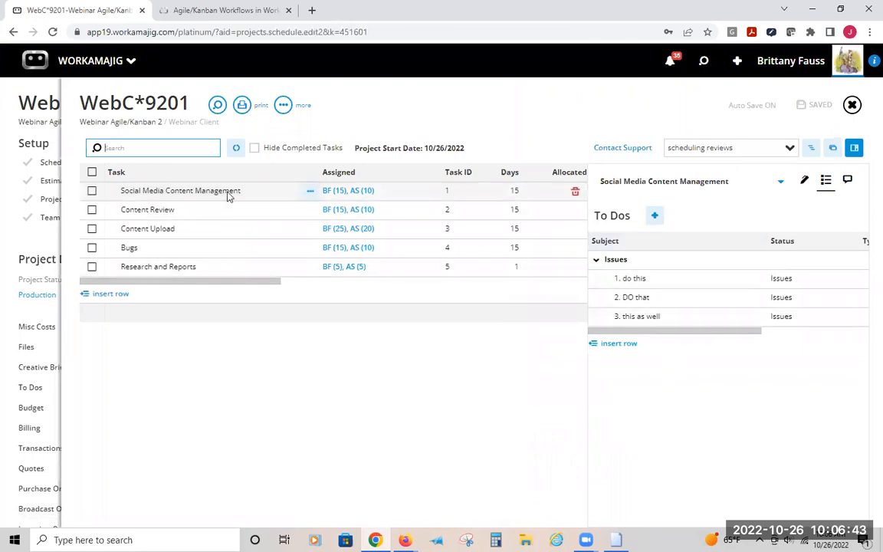
Open the to do "1. do this", assign it to the employee matching "brit", save the details and return to the schedule
{"action": "left_click", "coordinate": [643, 278]}
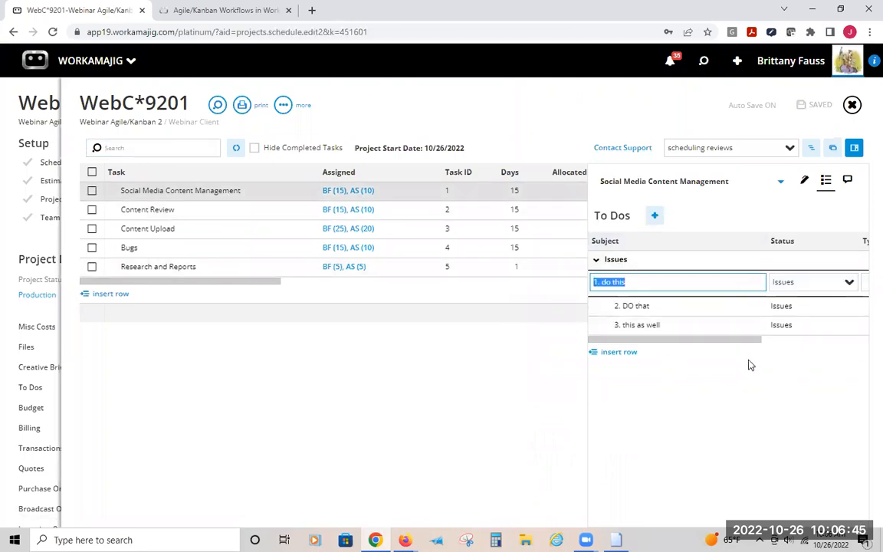
{"action": "left_click", "coordinate": [759, 280]}
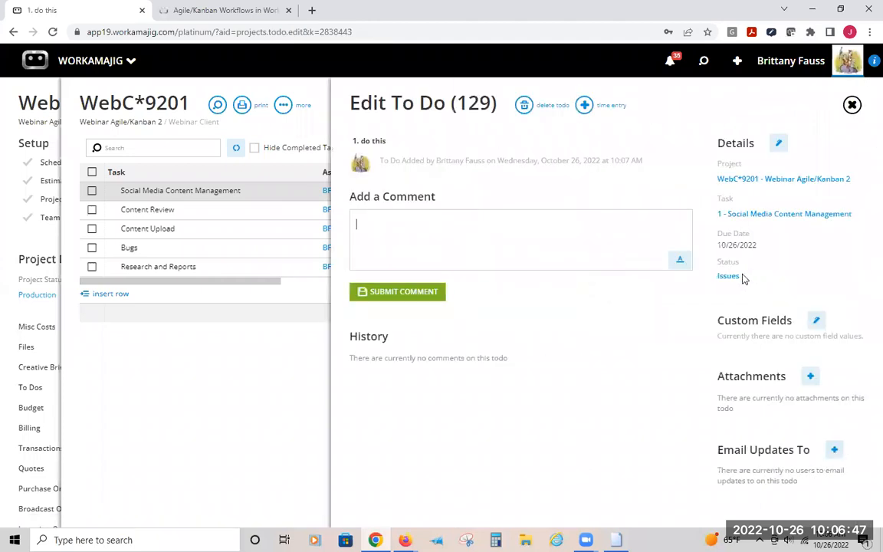
{"action": "left_click", "coordinate": [776, 144]}
{"action": "scroll", "coordinate": [627, 460], "scroll_direction": "down", "scroll_amount": 2}
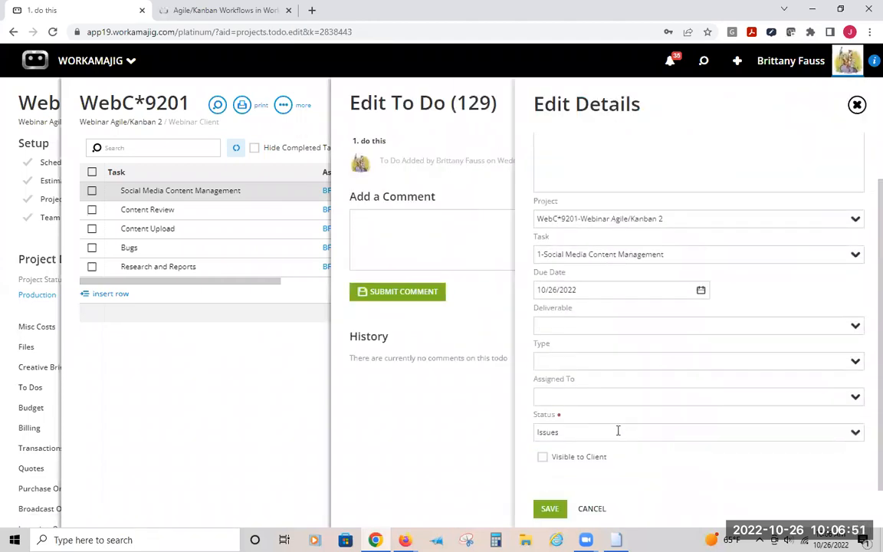
{"action": "left_click", "coordinate": [614, 392]}
{"action": "type", "text": "brit"}
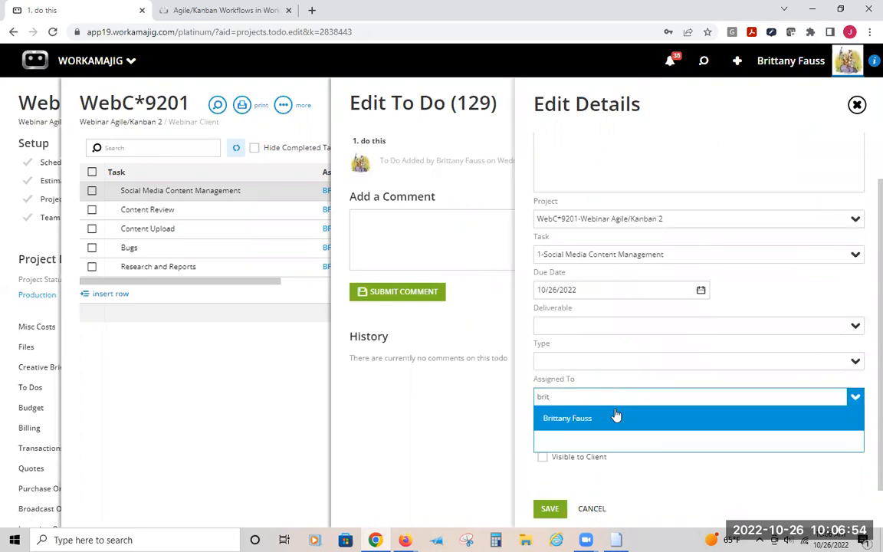
{"action": "left_click", "coordinate": [615, 418]}
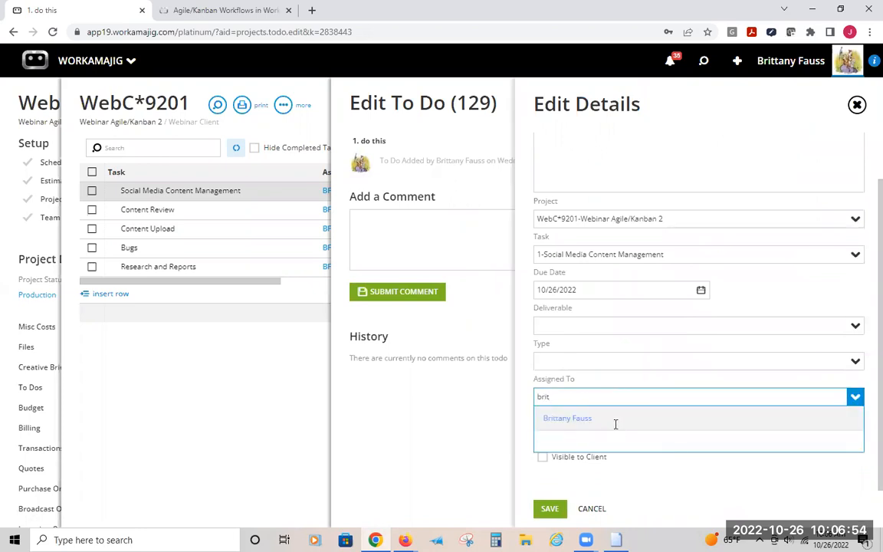
{"action": "left_click", "coordinate": [550, 508]}
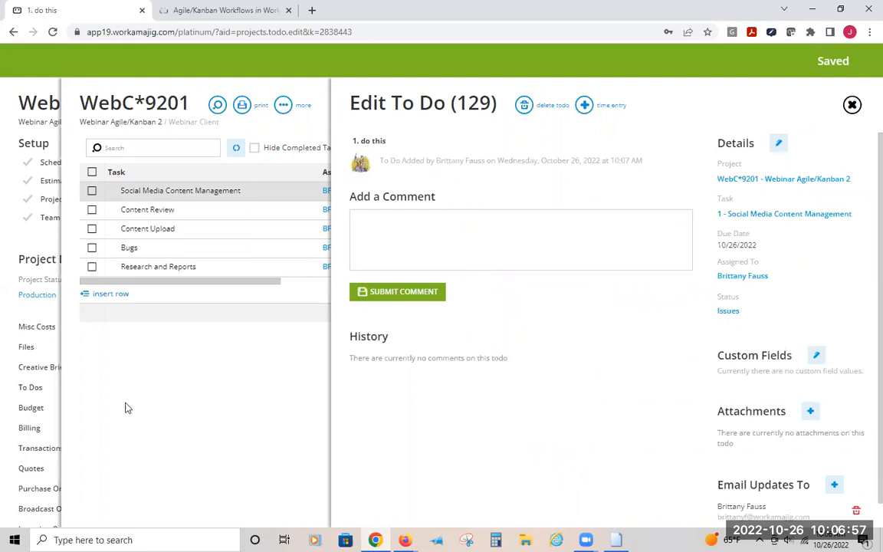
{"action": "left_click", "coordinate": [167, 391]}
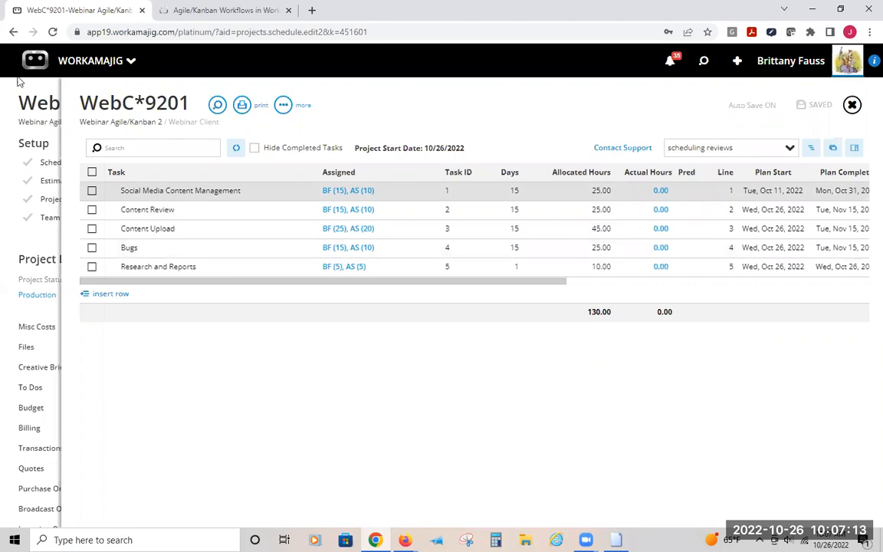
Leave project WebC*9201, open the resource manager's Assignment Management screen and show the second employee's assignments
{"action": "left_click", "coordinate": [29, 108]}
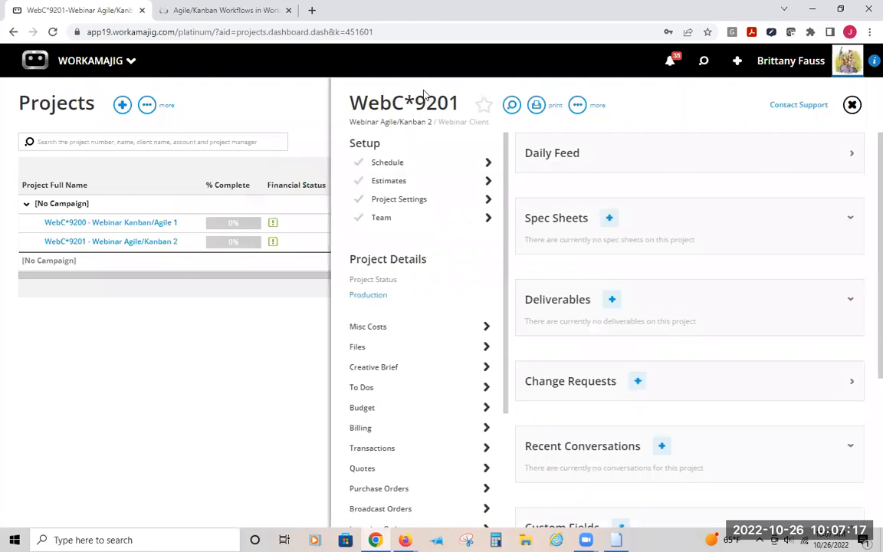
{"action": "left_click", "coordinate": [257, 107]}
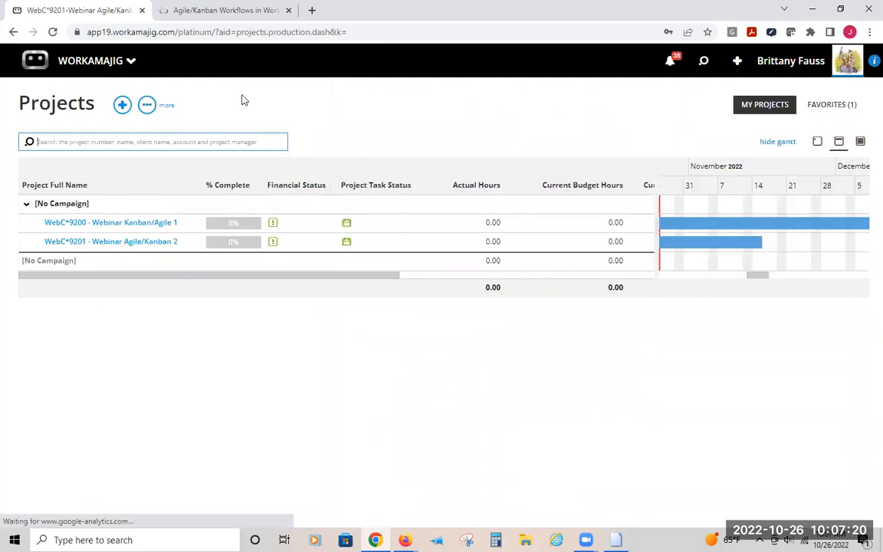
{"action": "left_click", "coordinate": [112, 71]}
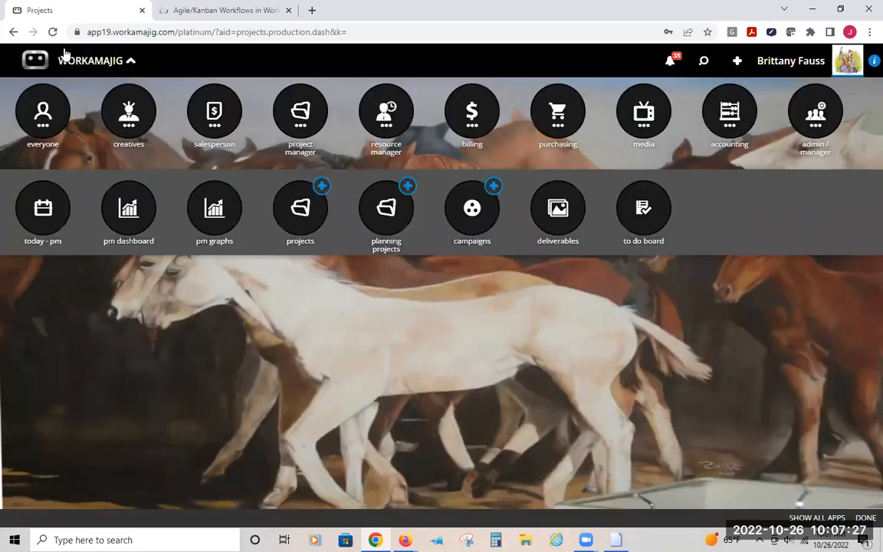
{"action": "left_click", "coordinate": [374, 109]}
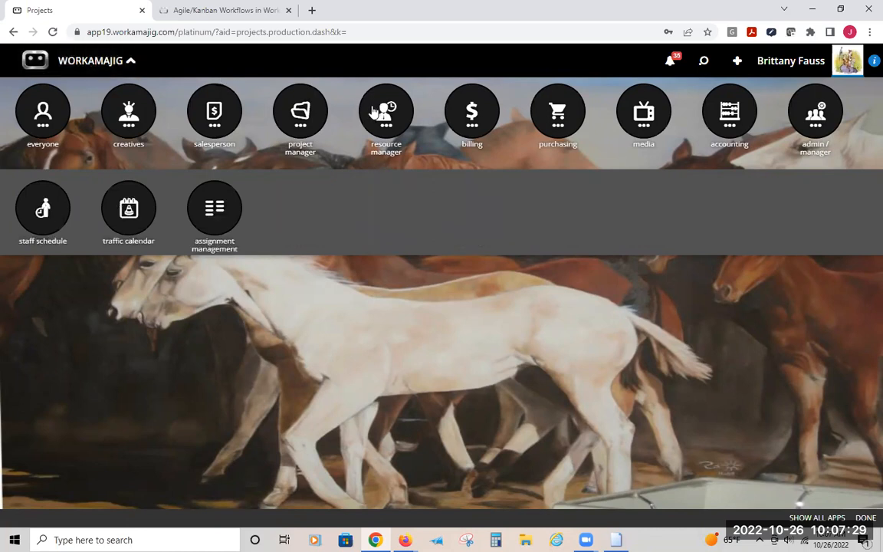
{"action": "left_click", "coordinate": [204, 218]}
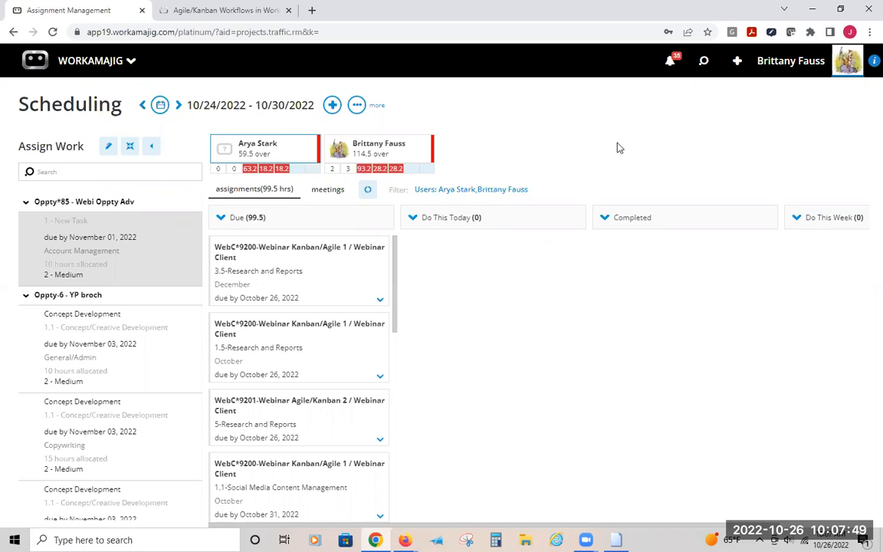
{"action": "left_click", "coordinate": [381, 144]}
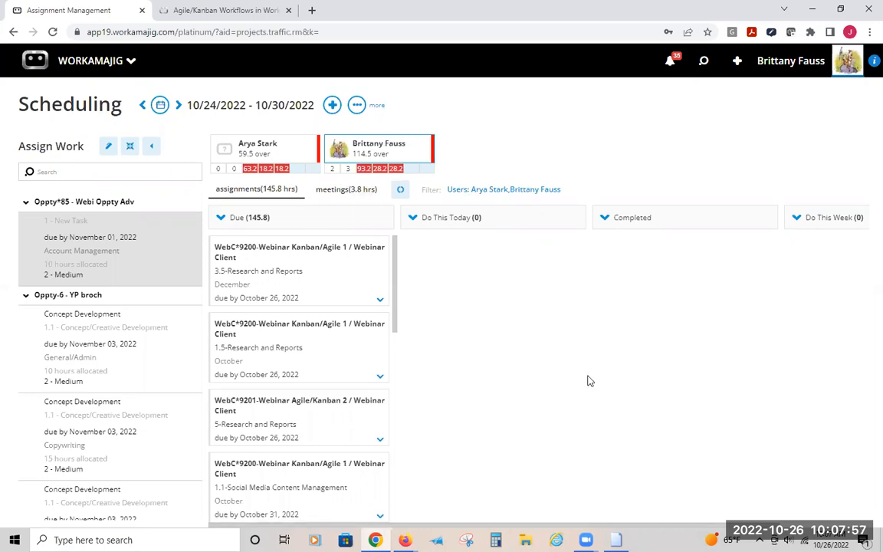
Copy the Assignment Management page's address and open it in a new browser tab
{"action": "left_click", "coordinate": [197, 30]}
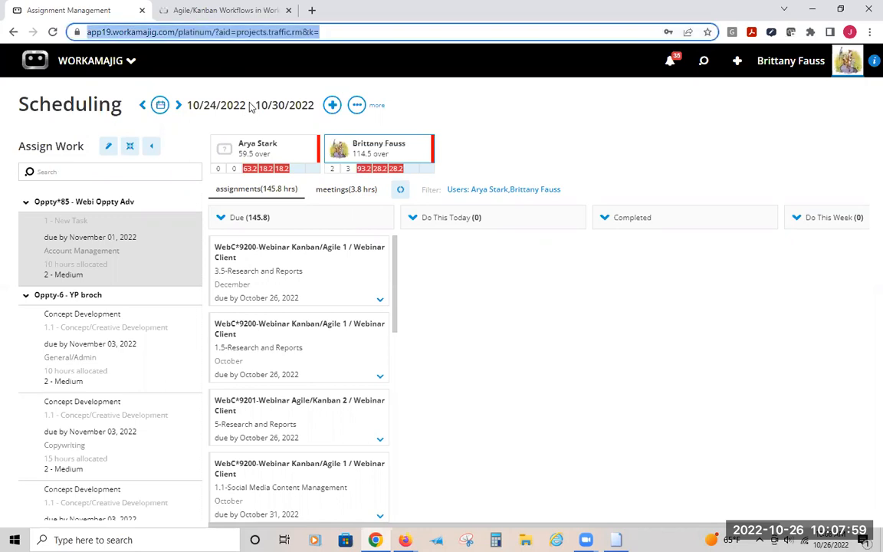
{"action": "right_click", "coordinate": [217, 31]}
{"action": "left_click", "coordinate": [247, 95]}
{"action": "key", "text": "ctrl+t"}
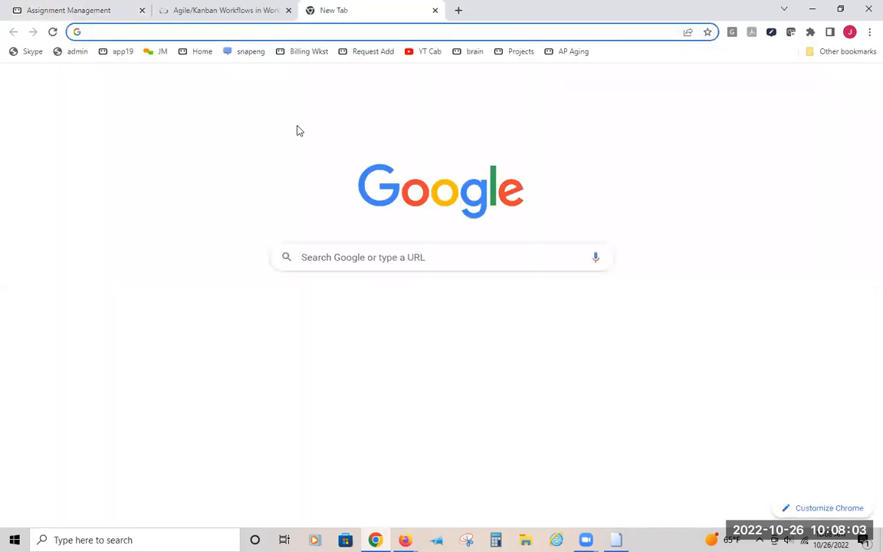
{"action": "right_click", "coordinate": [266, 32]}
{"action": "left_click", "coordinate": [297, 128]}
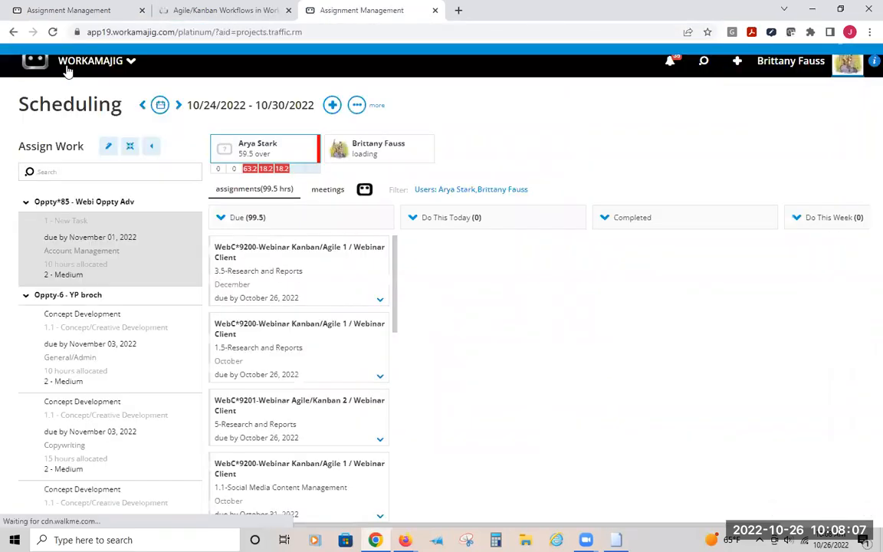
Open Security Settings from System Setup and filter the full user rights by "assignment"
{"action": "left_click", "coordinate": [66, 70]}
{"action": "left_click", "coordinate": [853, 130]}
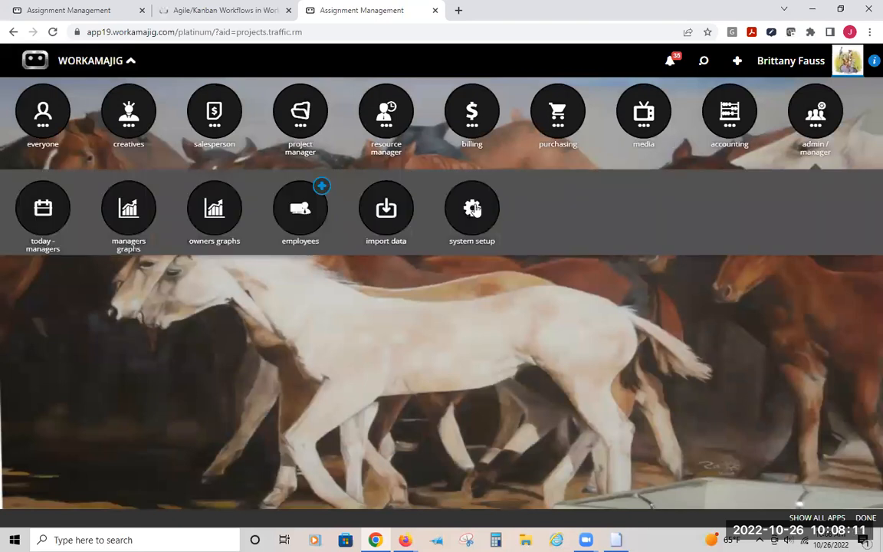
{"action": "left_click", "coordinate": [472, 209]}
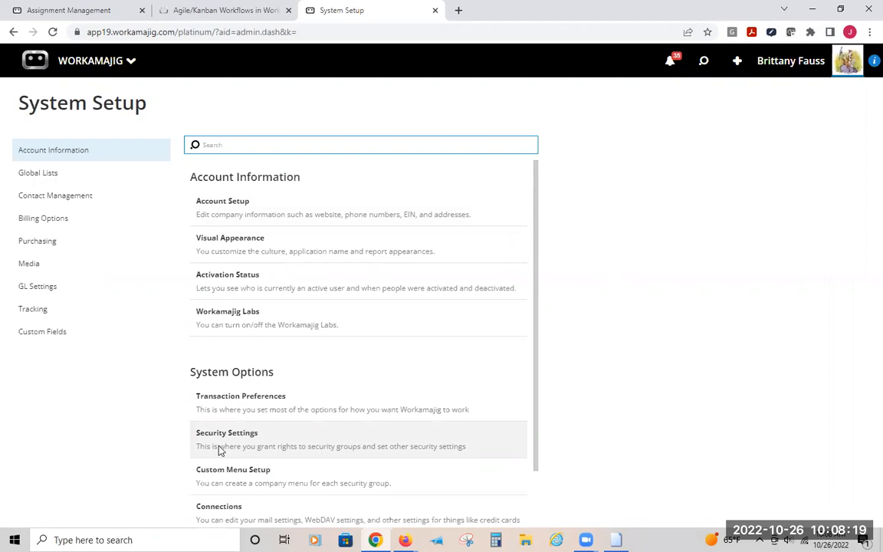
{"action": "left_click", "coordinate": [223, 450]}
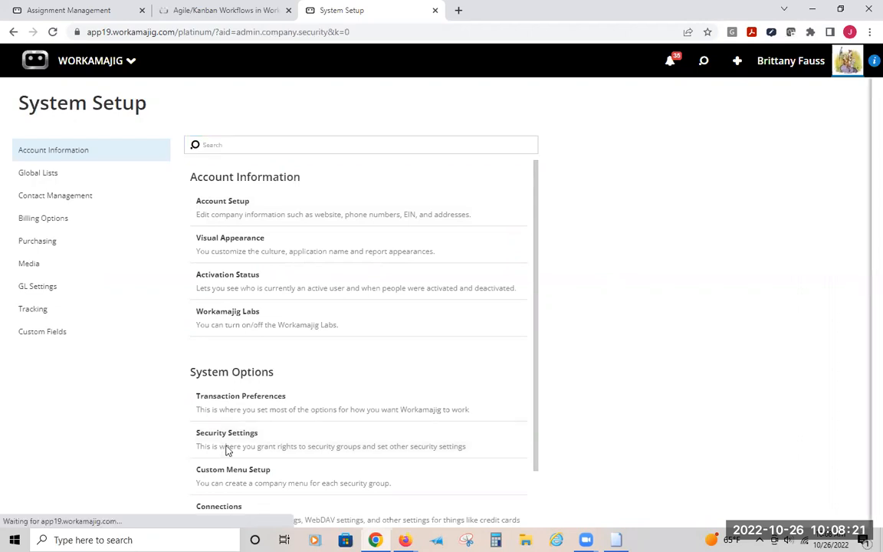
{"action": "type", "text": "assig"}
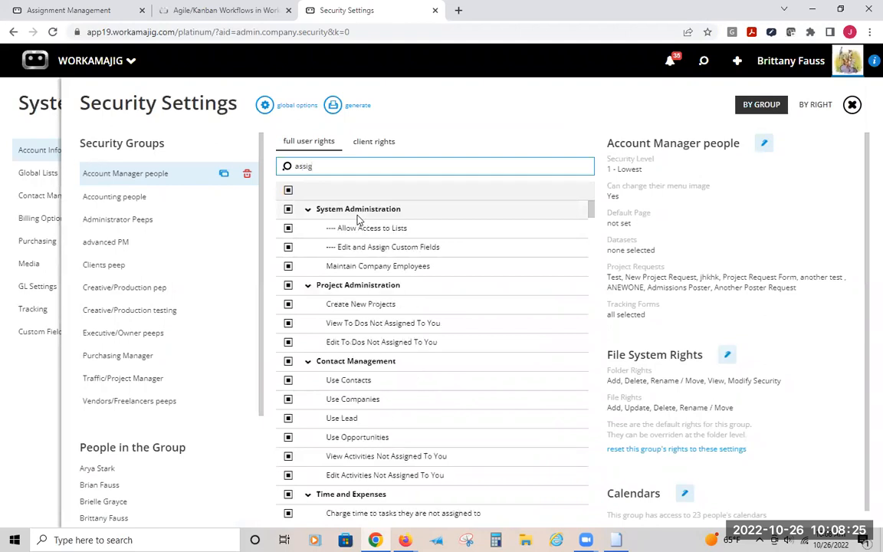
{"action": "type", "text": "nment"}
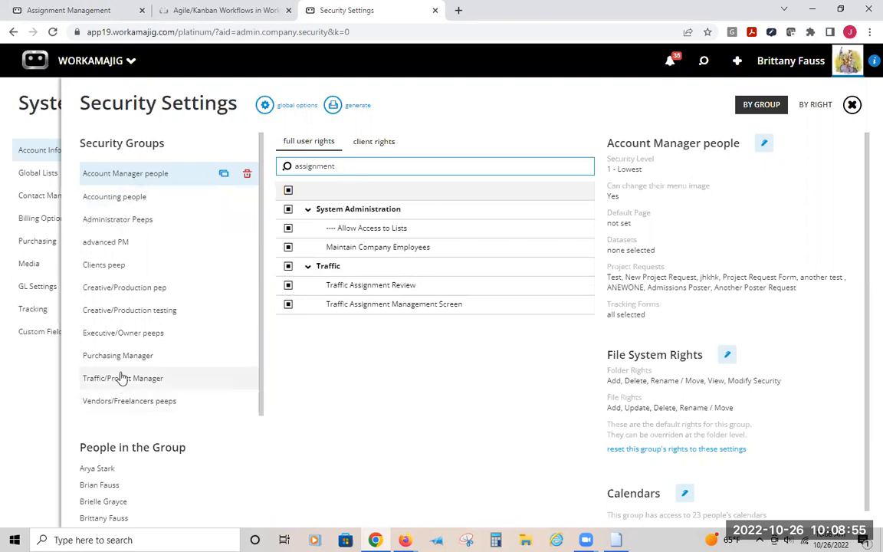
Look at the employee's Due assignments on the Assignment Management screen, and return to Security Settings
{"action": "left_click_drag", "start_coordinate": [348, 160], "coordinate": [285, 164]}
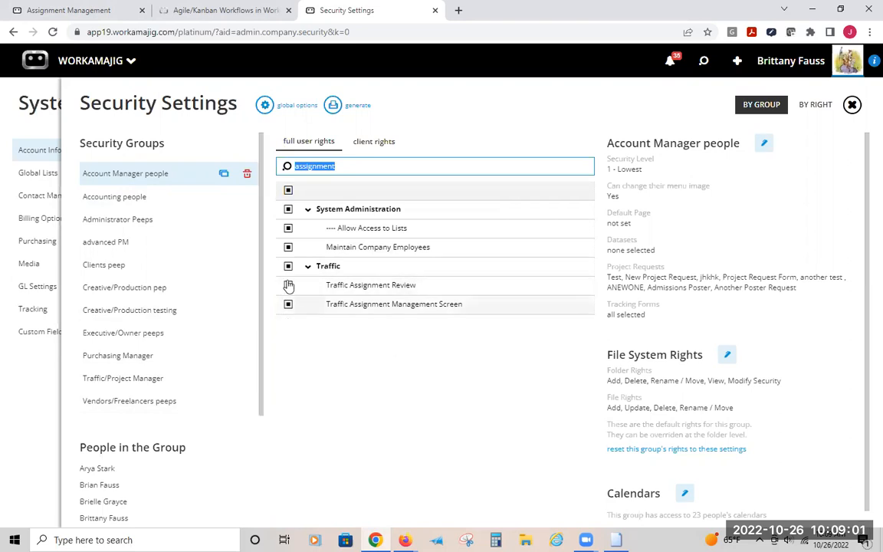
{"action": "left_click", "coordinate": [65, 6]}
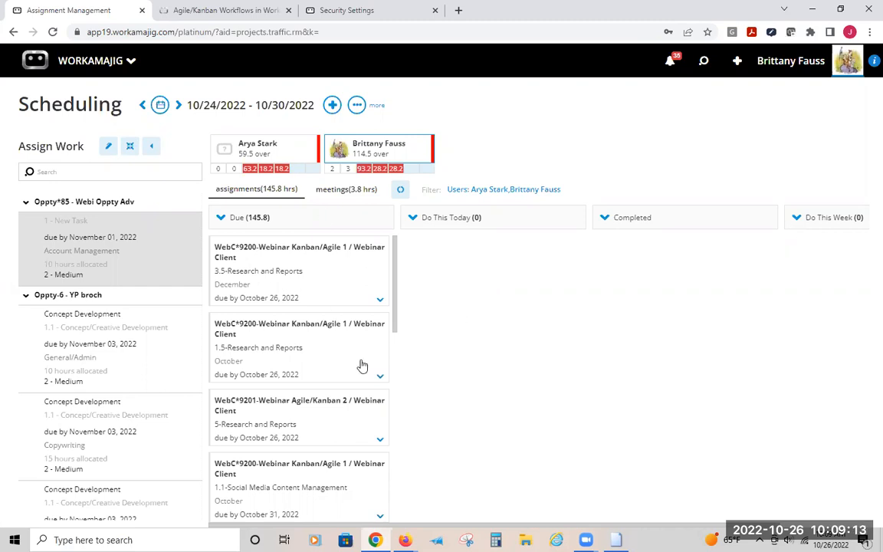
{"action": "left_click", "coordinate": [285, 230]}
{"action": "left_click", "coordinate": [310, 10]}
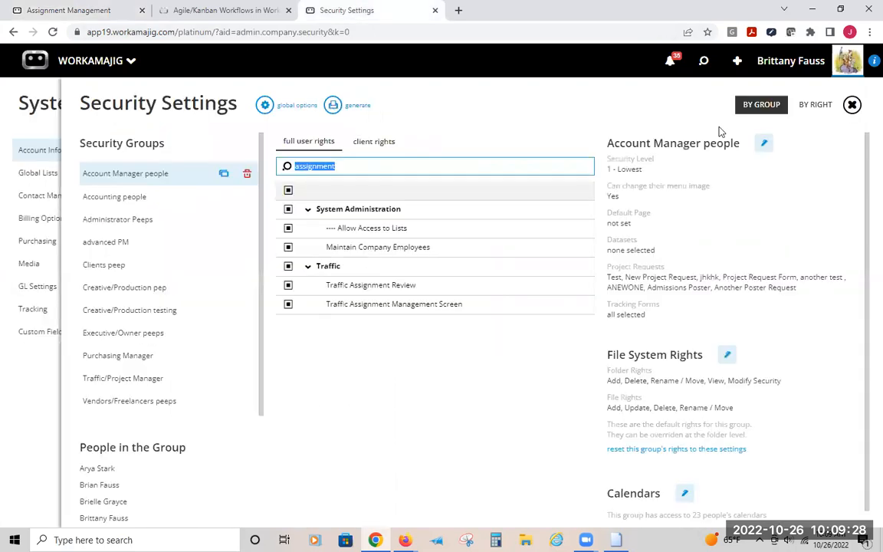
Open the recently viewed project WebC*9201 - Webinar Agile/Kanban 2 and show its project settings
{"action": "left_click", "coordinate": [703, 61]}
{"action": "left_click", "coordinate": [628, 143]}
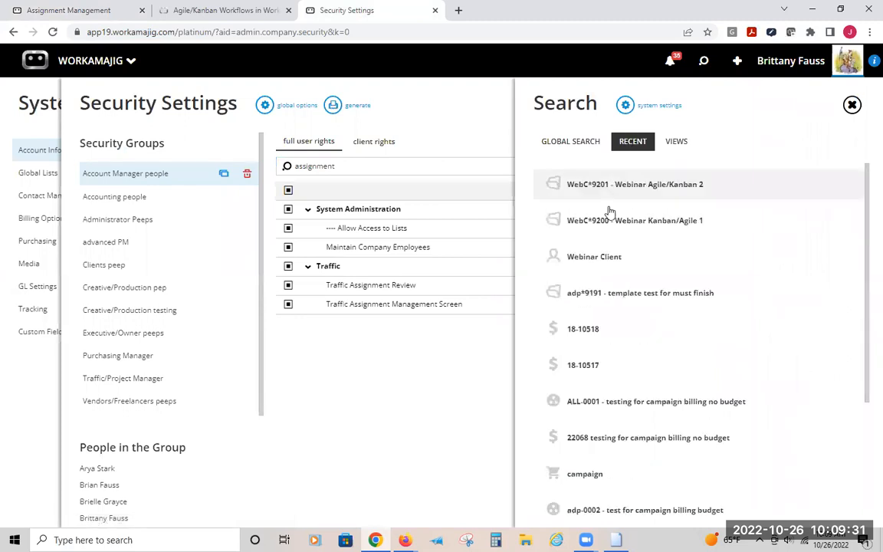
{"action": "left_click", "coordinate": [615, 187]}
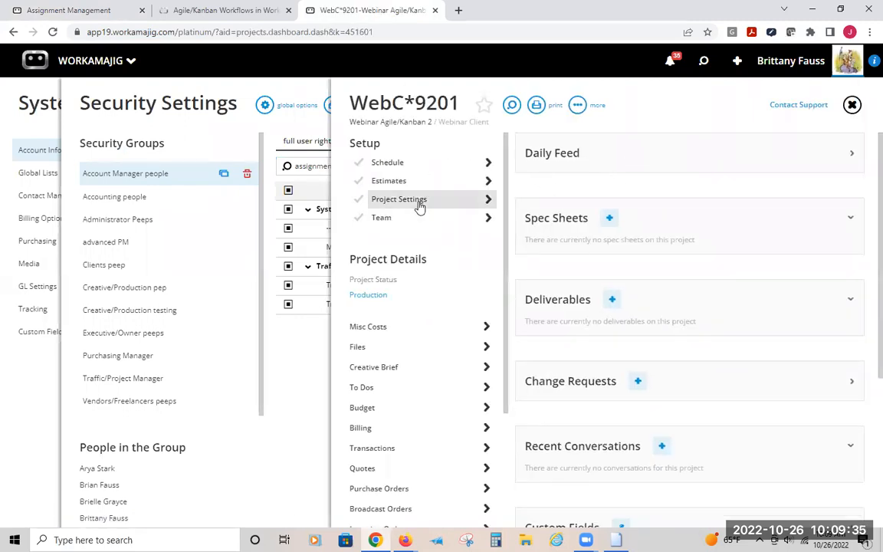
{"action": "left_click", "coordinate": [419, 204]}
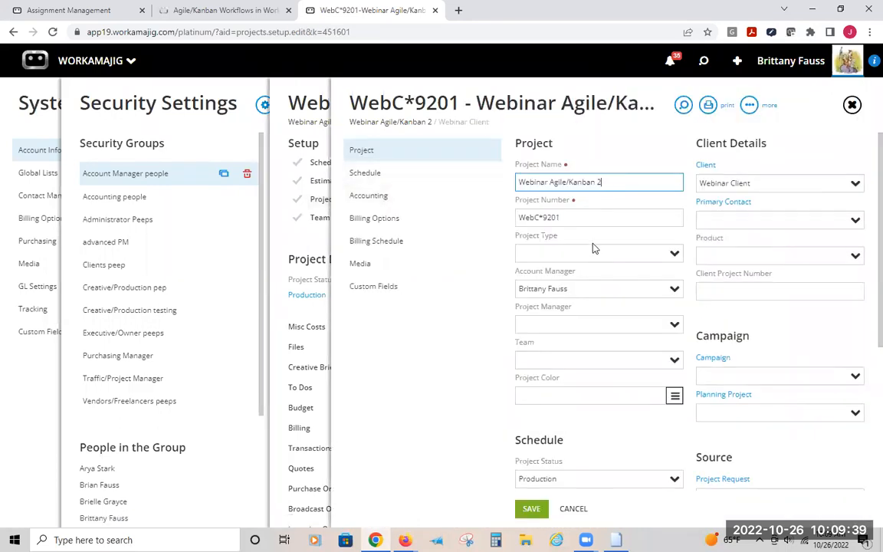
Look through the available Project Type options in the project settings without choosing one
{"action": "left_click", "coordinate": [592, 253]}
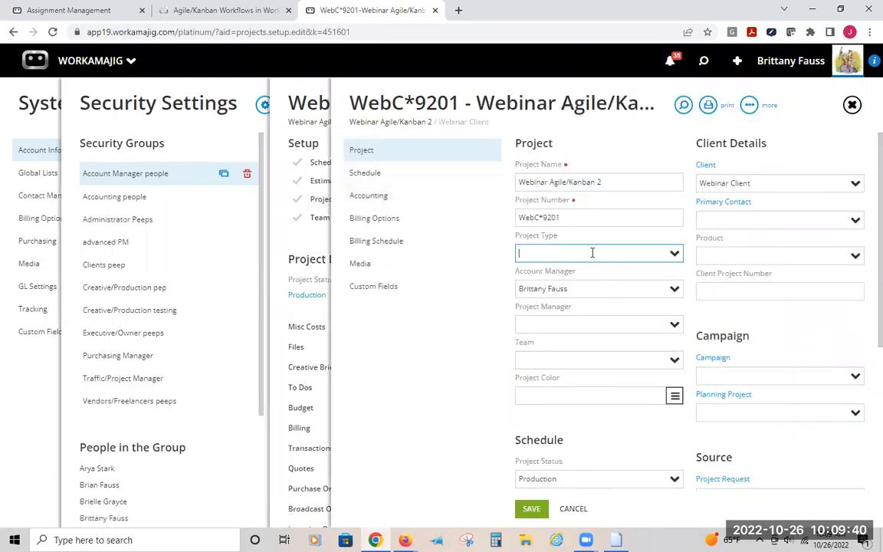
{"action": "left_click", "coordinate": [669, 259]}
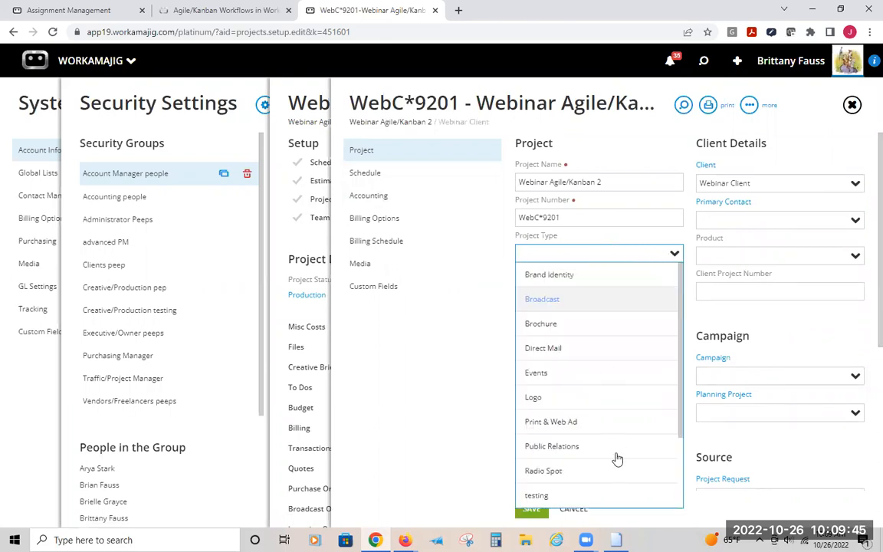
{"action": "scroll", "coordinate": [605, 460], "scroll_direction": "down", "scroll_amount": 2}
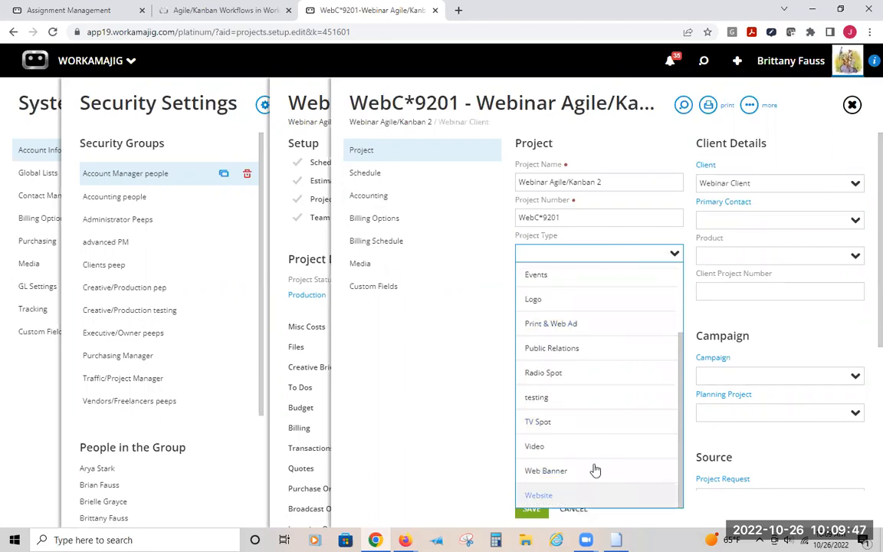
{"action": "scroll", "coordinate": [595, 469], "scroll_direction": "up", "scroll_amount": 1}
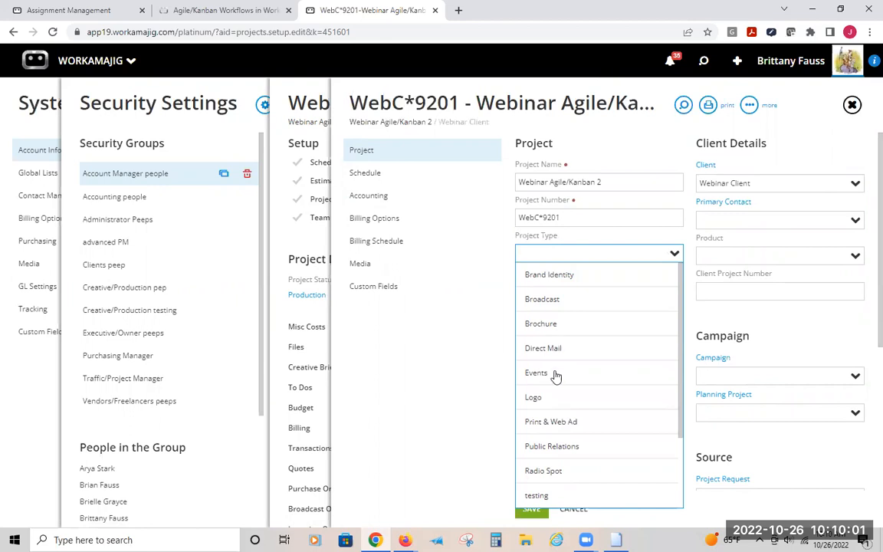
{"action": "left_click", "coordinate": [433, 410]}
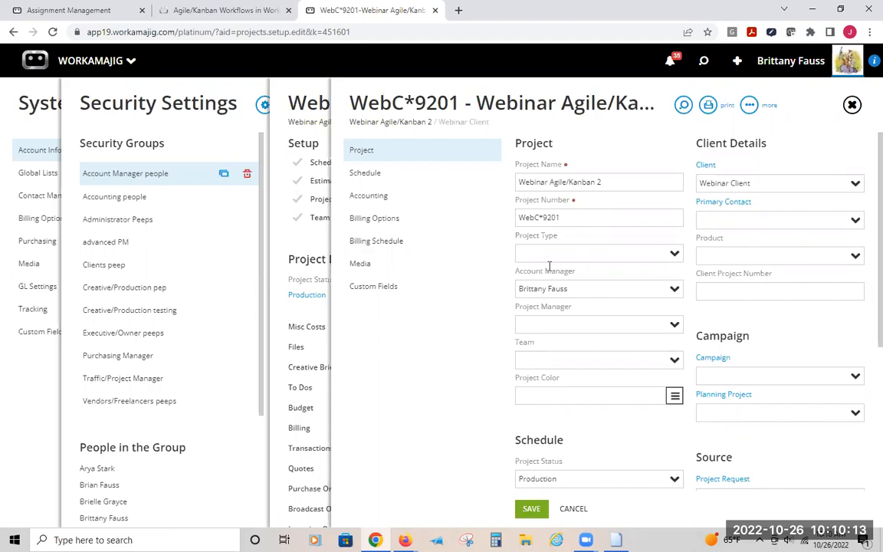
{"action": "left_click", "coordinate": [672, 254]}
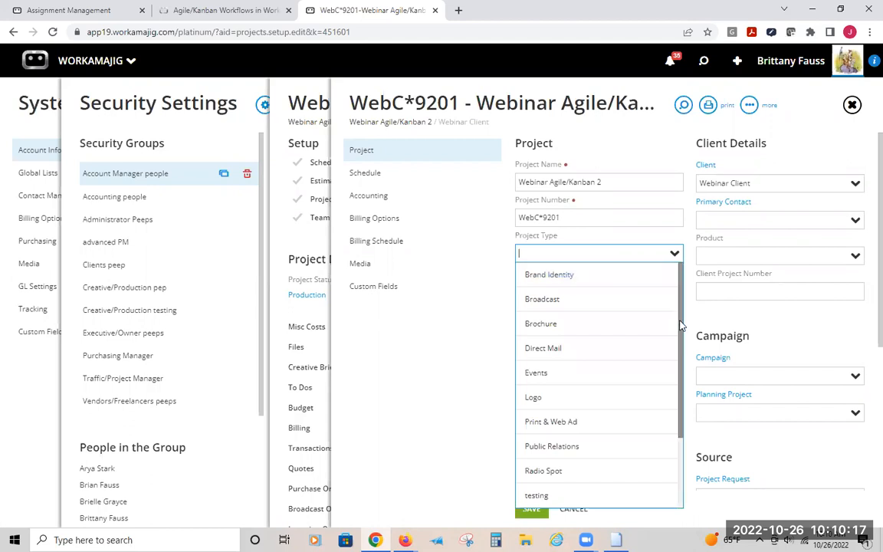
{"action": "scroll", "coordinate": [679, 324], "scroll_direction": "down", "scroll_amount": 2}
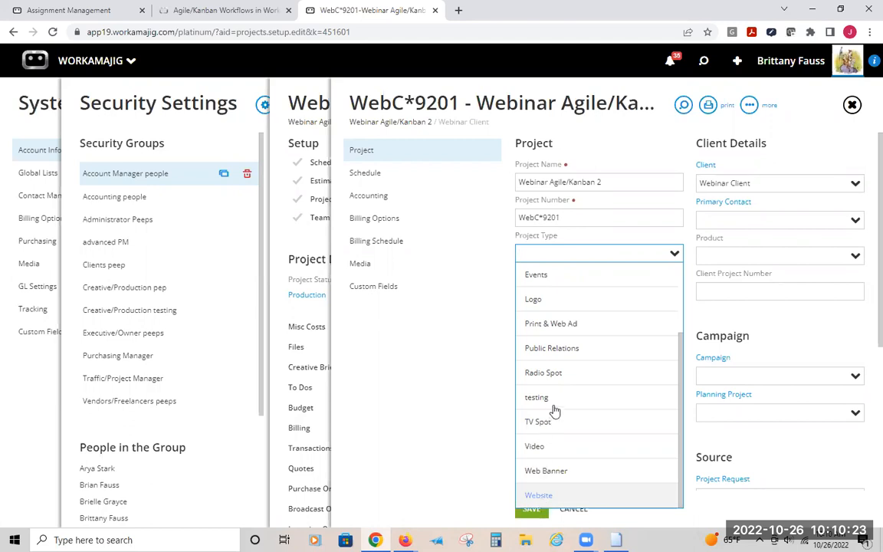
{"action": "left_click", "coordinate": [430, 347]}
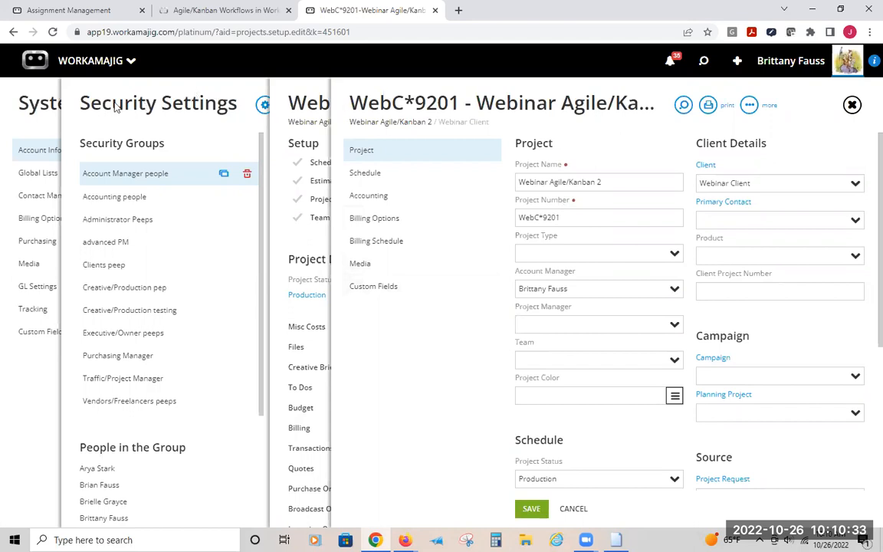
Switch to the Assignment Management screen, open its filter options and look through the selectable users
{"action": "left_click", "coordinate": [69, 10]}
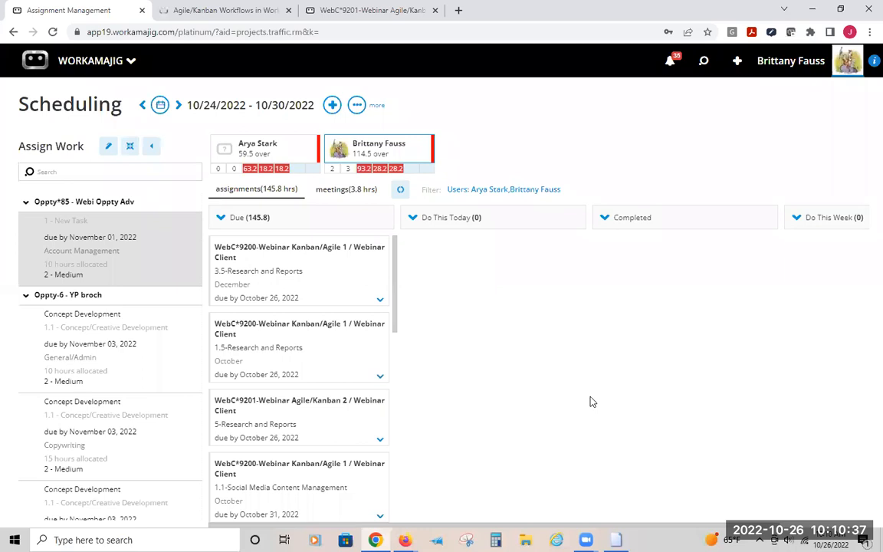
{"action": "left_click", "coordinate": [356, 107]}
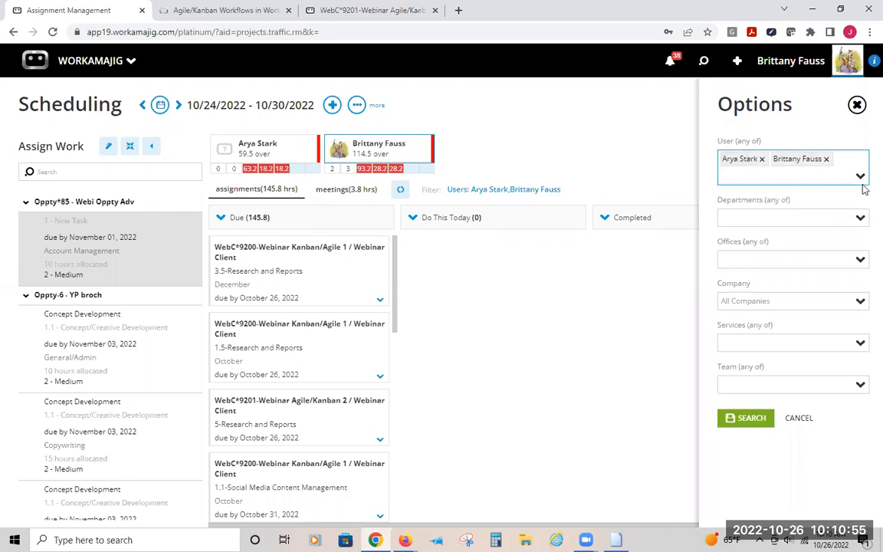
{"action": "left_click", "coordinate": [774, 167]}
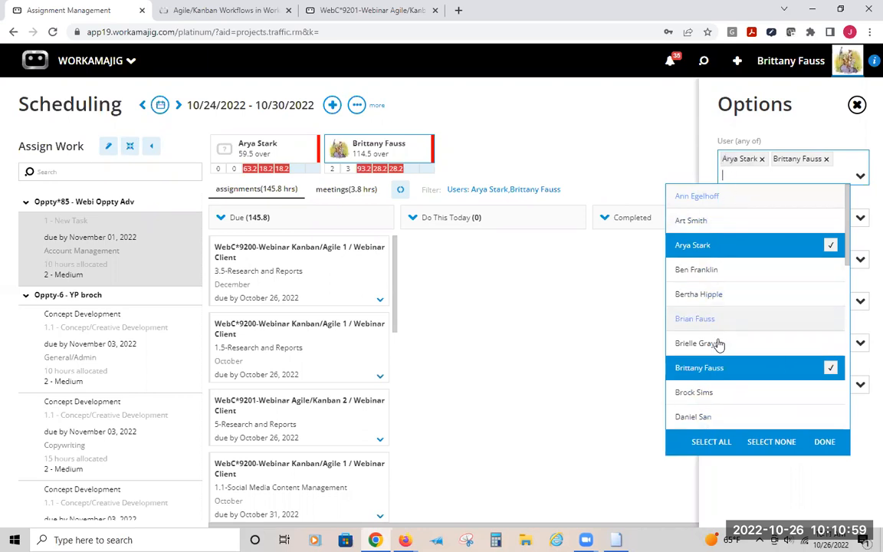
{"action": "left_click", "coordinate": [815, 133]}
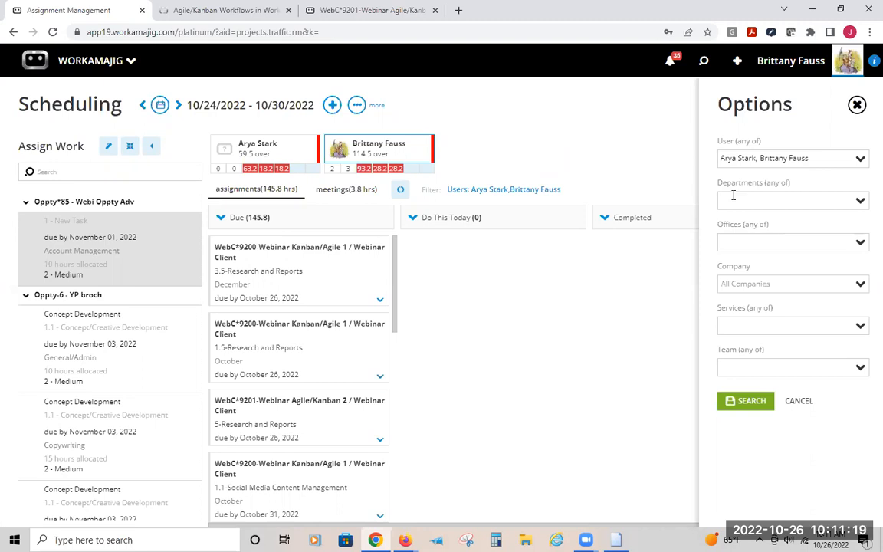
{"action": "key", "text": "XF86AudioLowerVolume"}
Return to the WebC*9201 project settings and look at the available Team options
{"action": "left_click", "coordinate": [345, 10]}
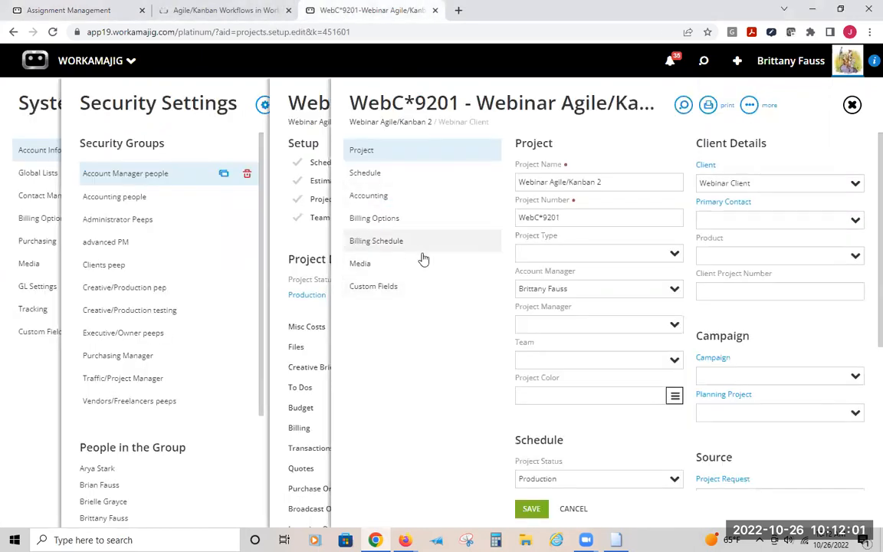
{"action": "left_click", "coordinate": [674, 360]}
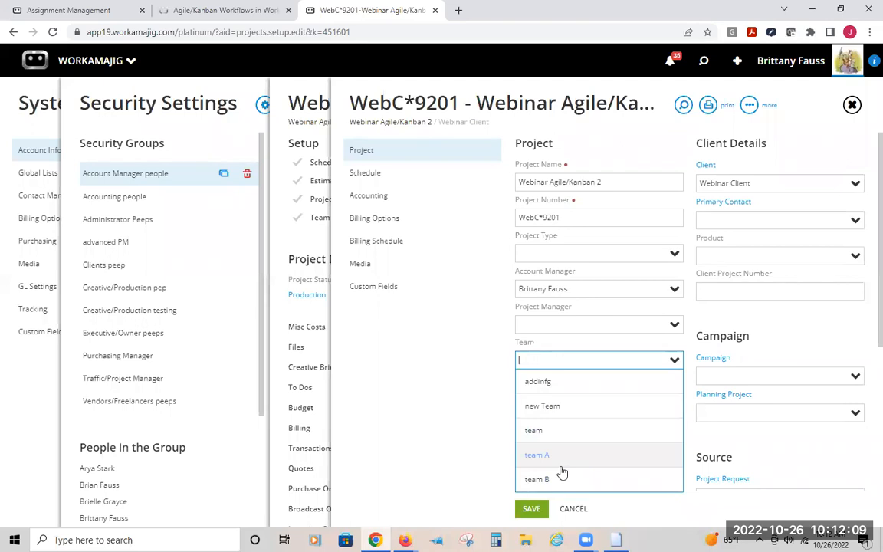
{"action": "left_click", "coordinate": [552, 344]}
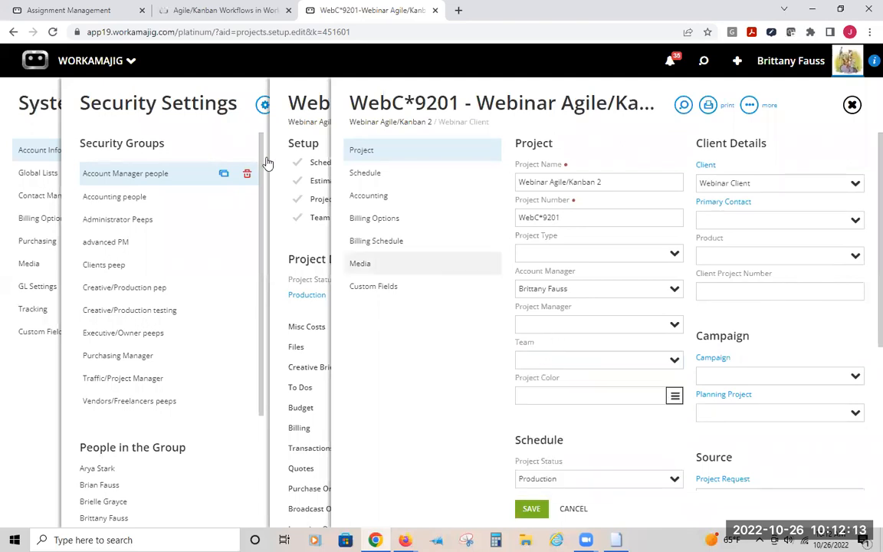
Check the Team filter choices on the Assignment Management screen, and run the search with the two users already selected
{"action": "left_click", "coordinate": [29, 9]}
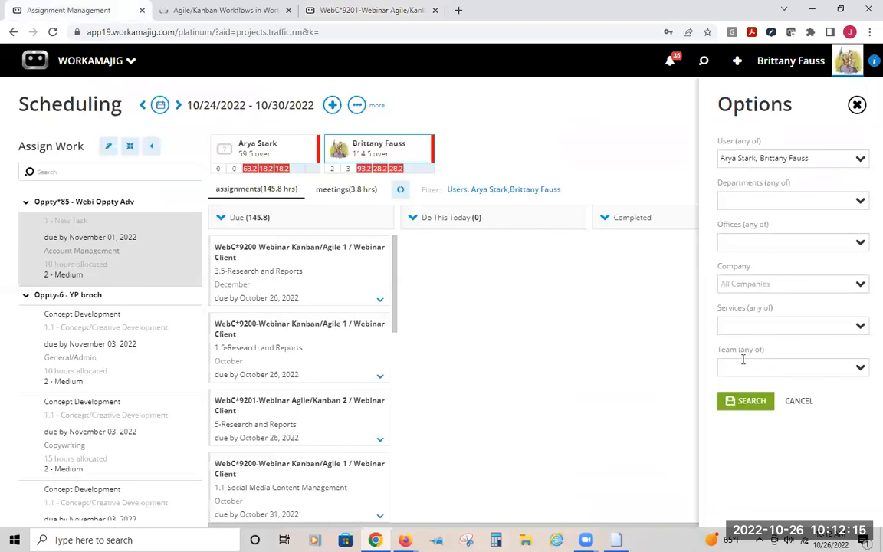
{"action": "left_click", "coordinate": [857, 371]}
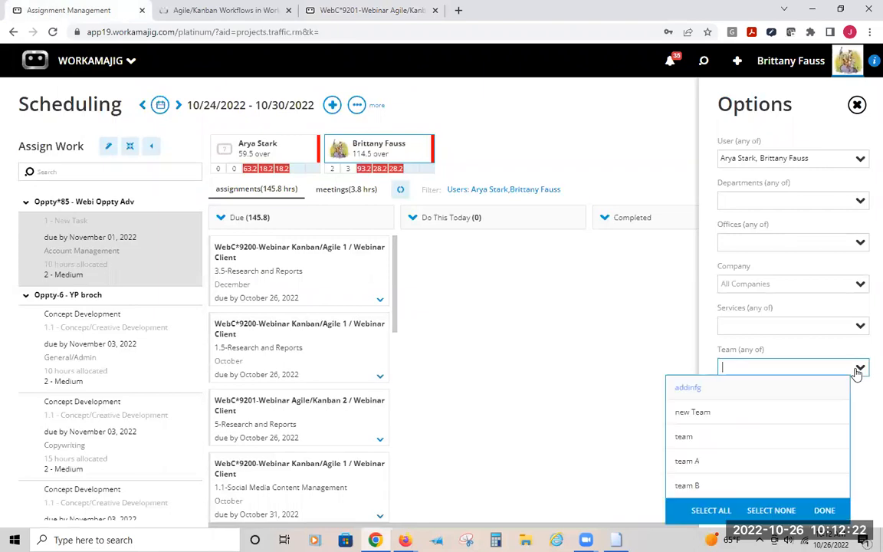
{"action": "left_click", "coordinate": [772, 347]}
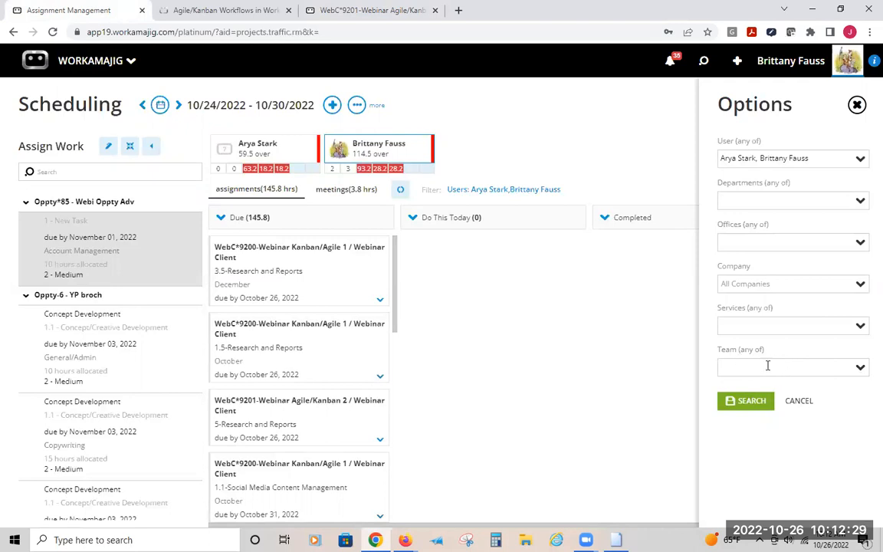
{"action": "left_click", "coordinate": [738, 400]}
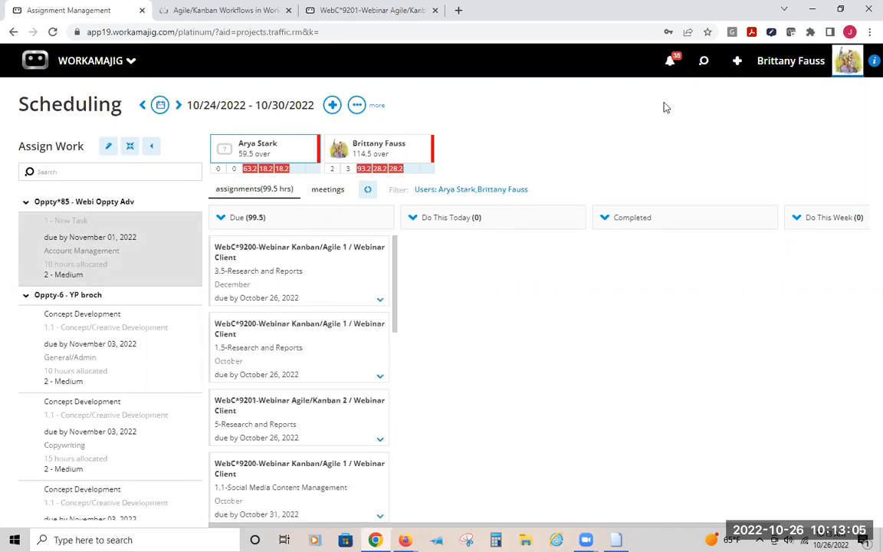
Open the assignment statuses for editing from the Scheduling screen
{"action": "left_click", "coordinate": [357, 105]}
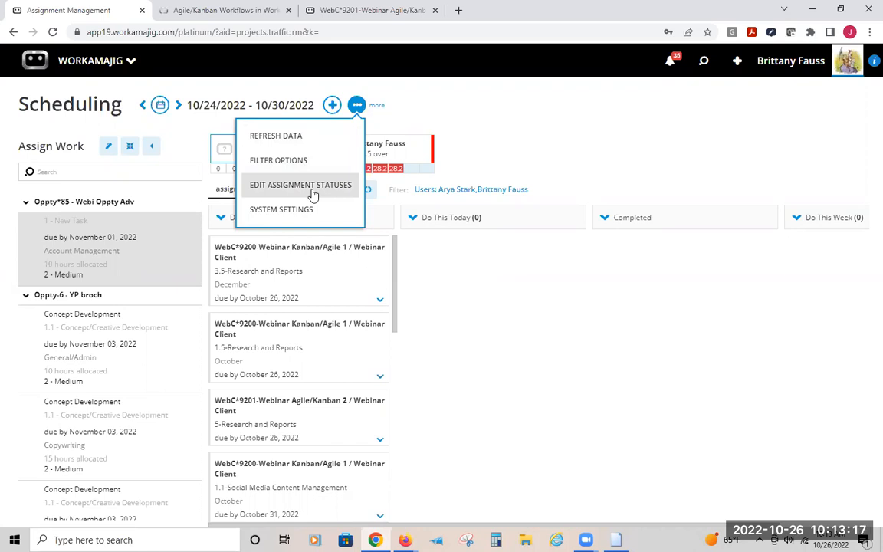
{"action": "left_click", "coordinate": [666, 366]}
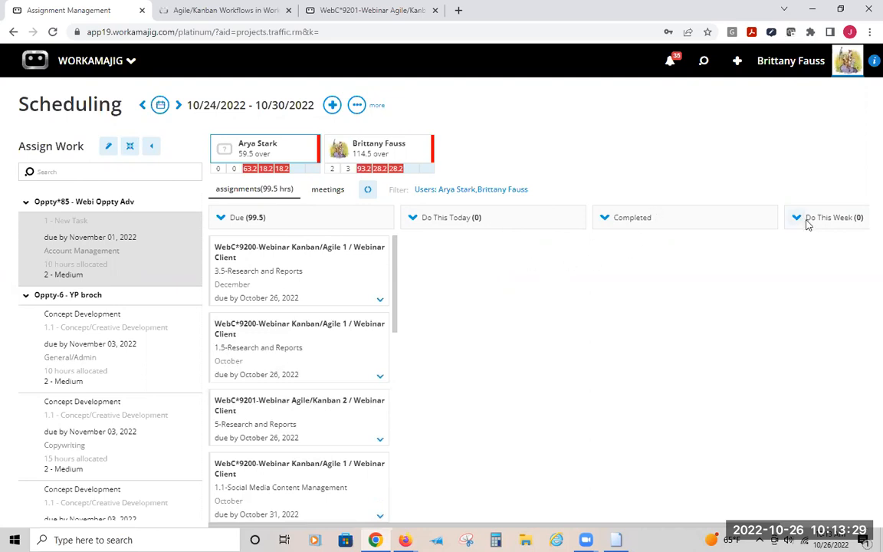
{"action": "left_click", "coordinate": [356, 105]}
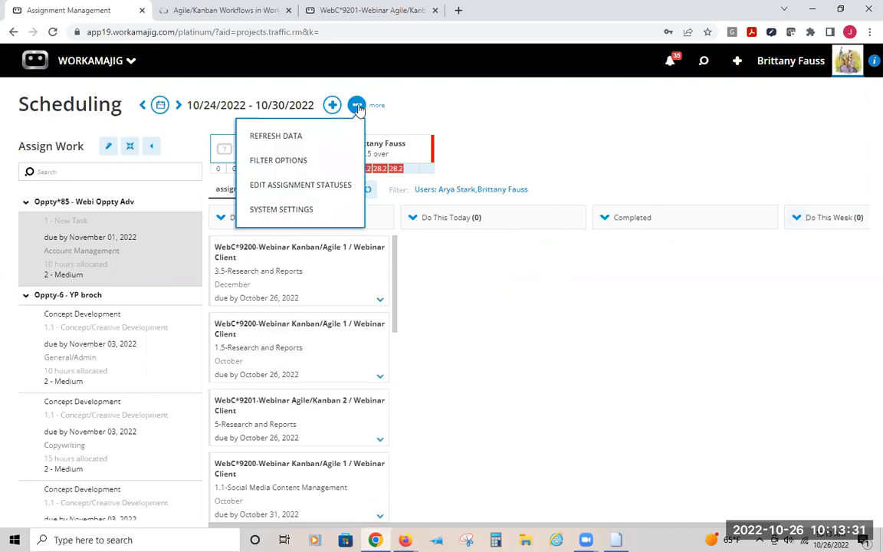
{"action": "left_click", "coordinate": [326, 190]}
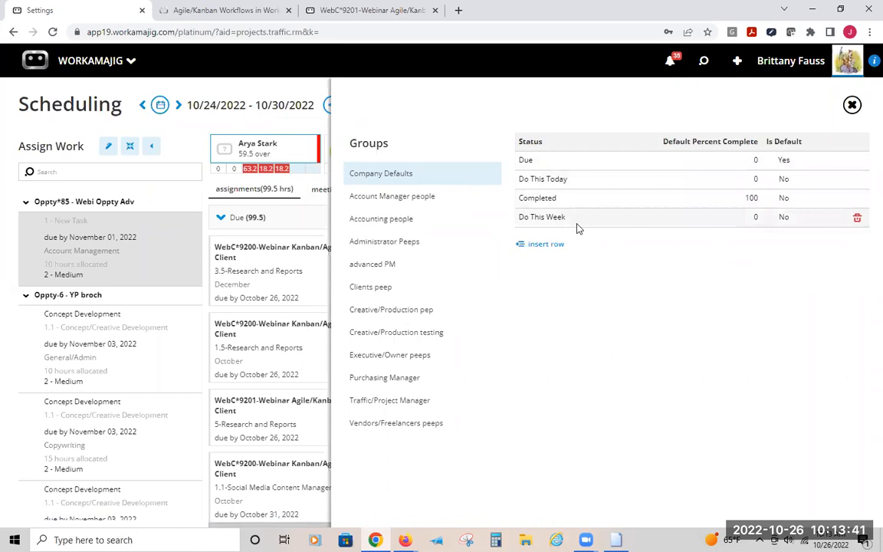
Open the Due status of the Company Defaults for editing, and leave it without changing the name
{"action": "left_click", "coordinate": [552, 161]}
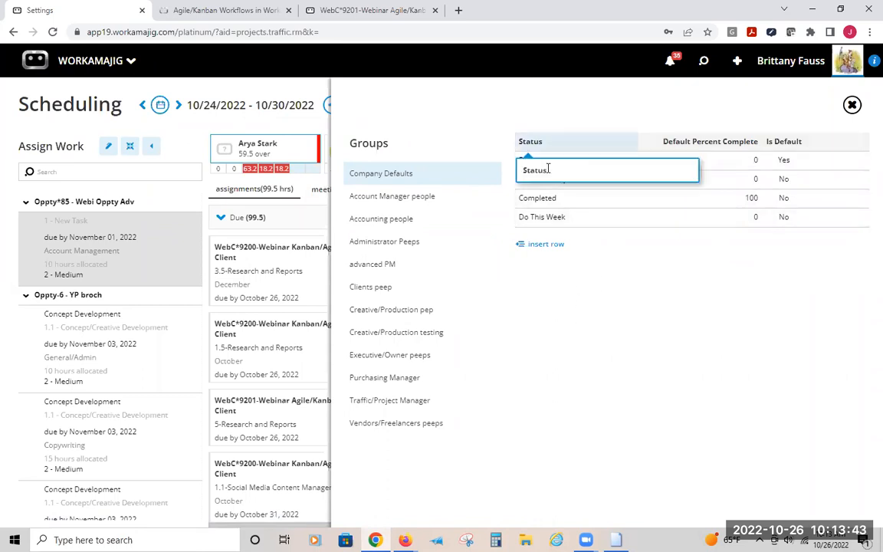
{"action": "left_click", "coordinate": [558, 161]}
{"action": "double_click", "coordinate": [547, 165]}
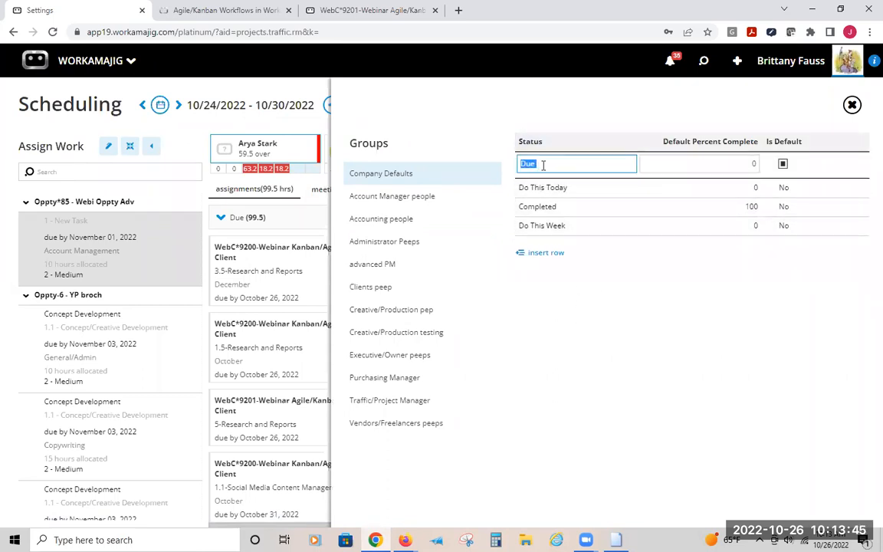
{"action": "left_click", "coordinate": [619, 330]}
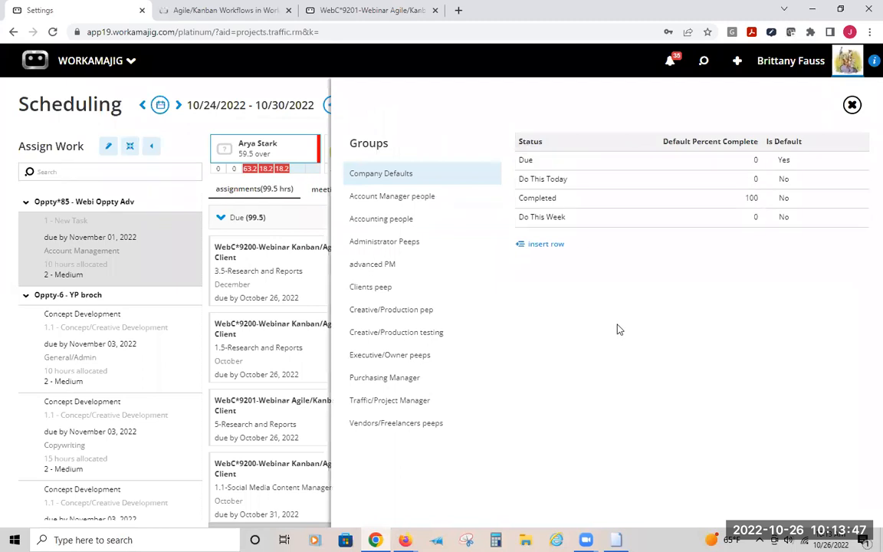
Switch Override Company Settings on and off again for the Creative/Production pep group, and return to Company Defaults
{"action": "mouse_move", "coordinate": [849, 165]}
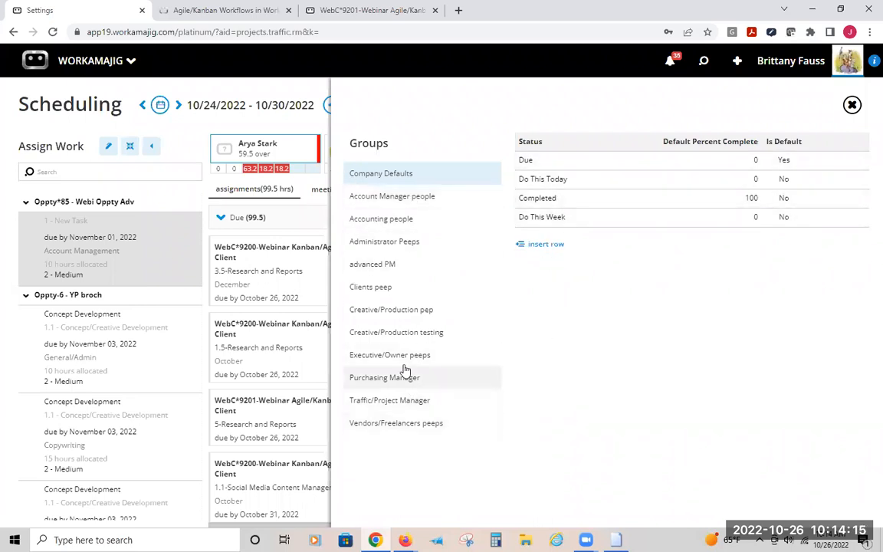
{"action": "left_click", "coordinate": [394, 310]}
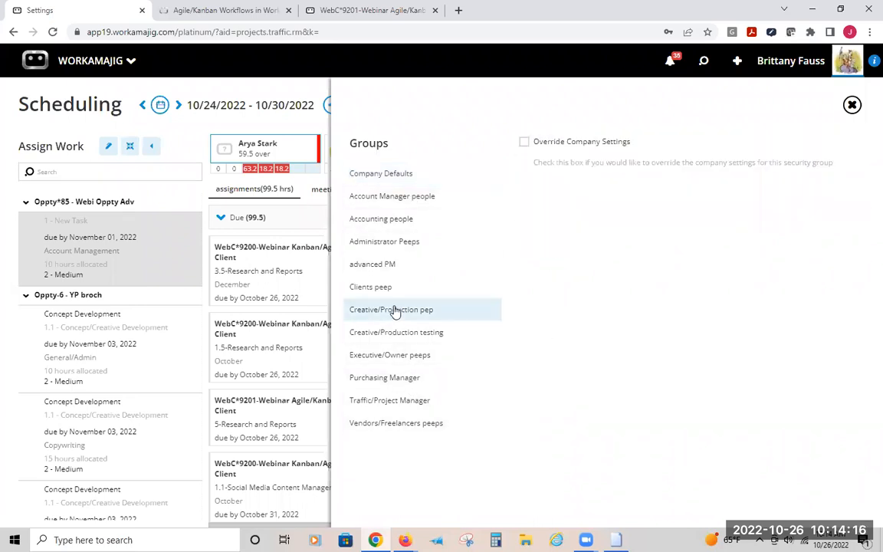
{"action": "left_click", "coordinate": [524, 143]}
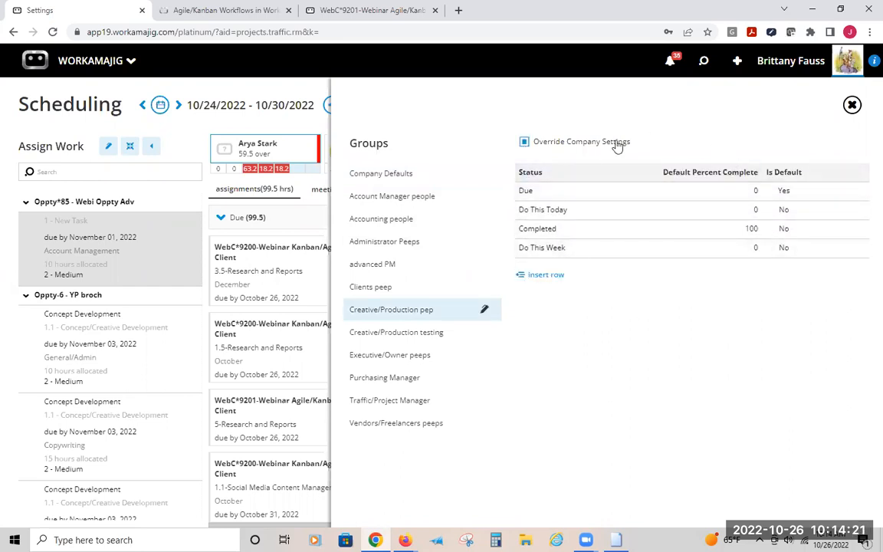
{"action": "left_click", "coordinate": [513, 148]}
{"action": "left_click", "coordinate": [418, 175]}
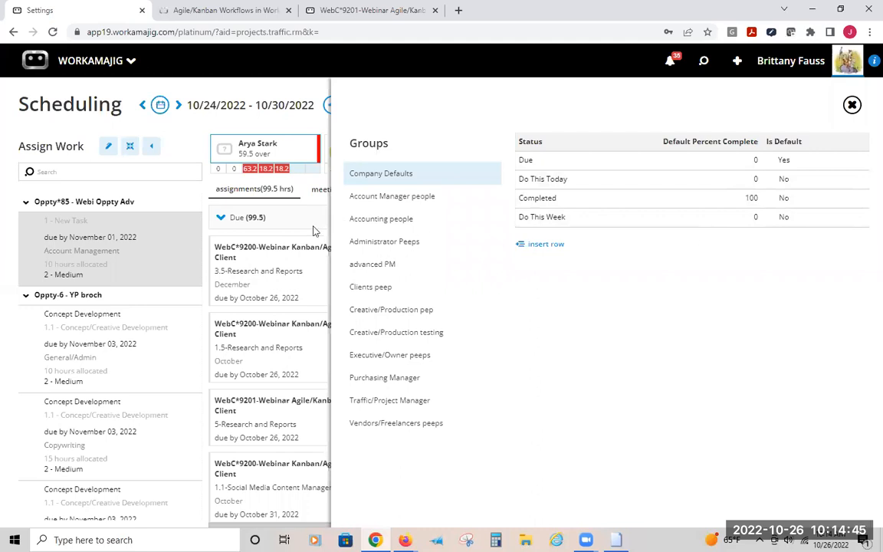
Close the assignment statuses and open the system settings of the Scheduling screen
{"action": "mouse_move", "coordinate": [231, 286]}
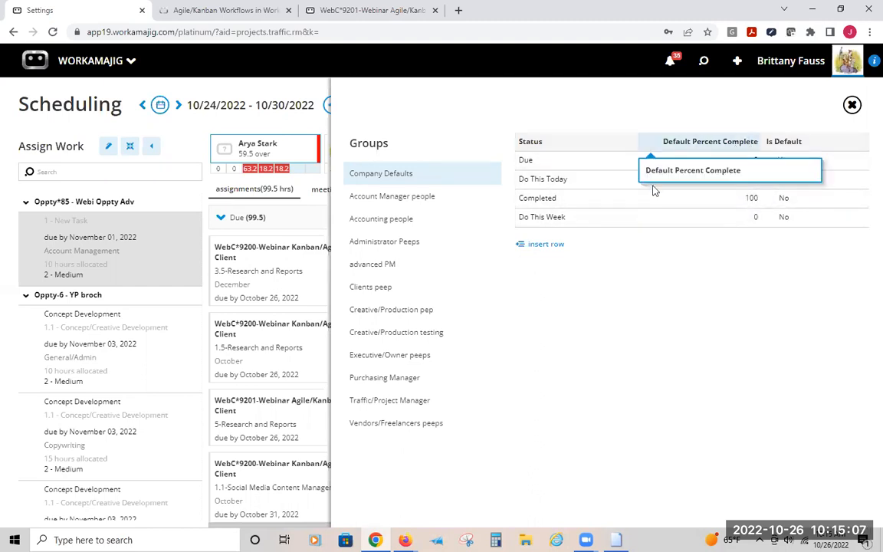
{"action": "left_click", "coordinate": [313, 260]}
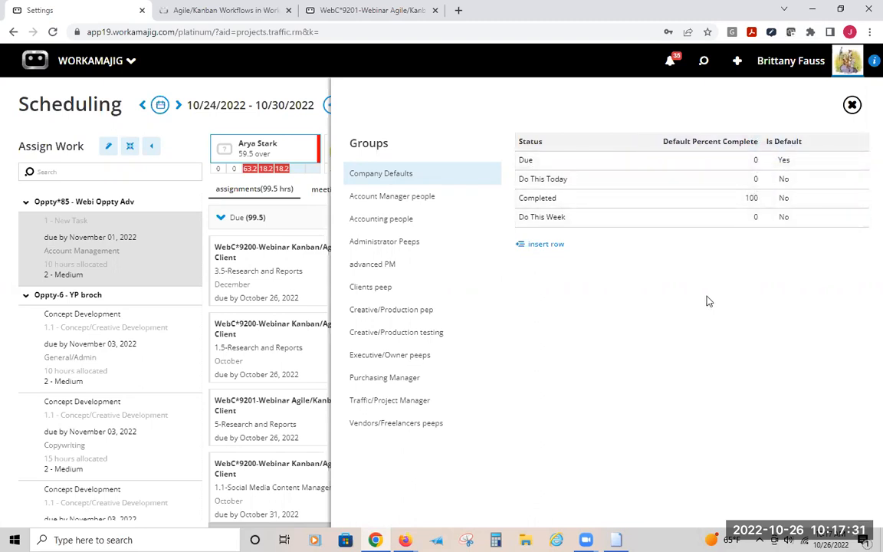
{"action": "left_click", "coordinate": [851, 106]}
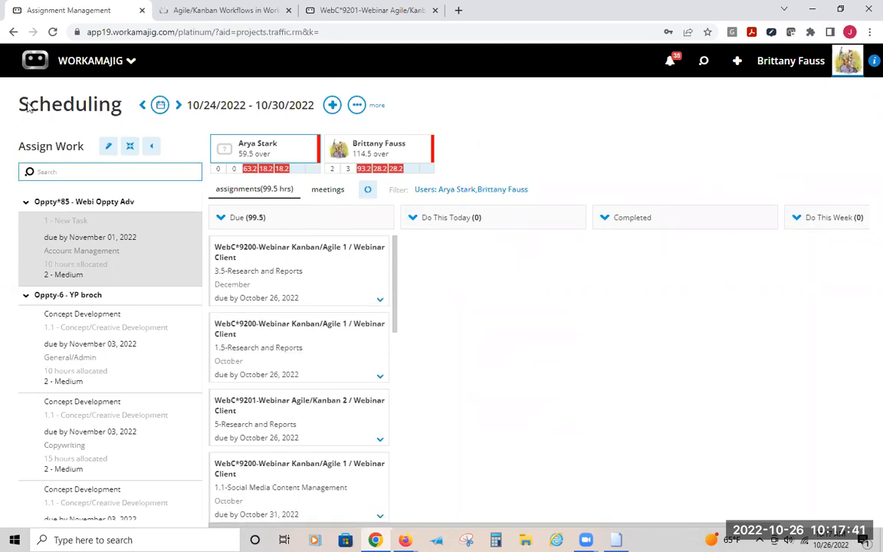
{"action": "left_click", "coordinate": [365, 106]}
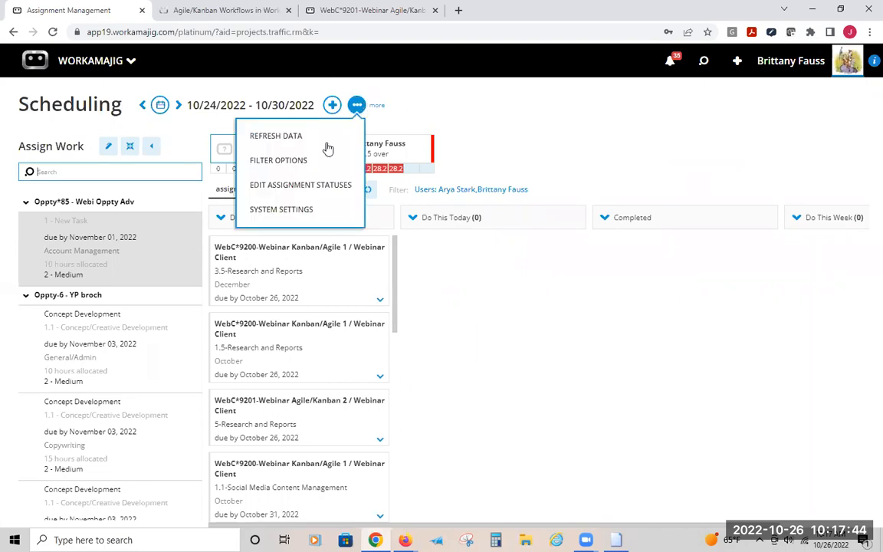
{"action": "left_click", "coordinate": [294, 214]}
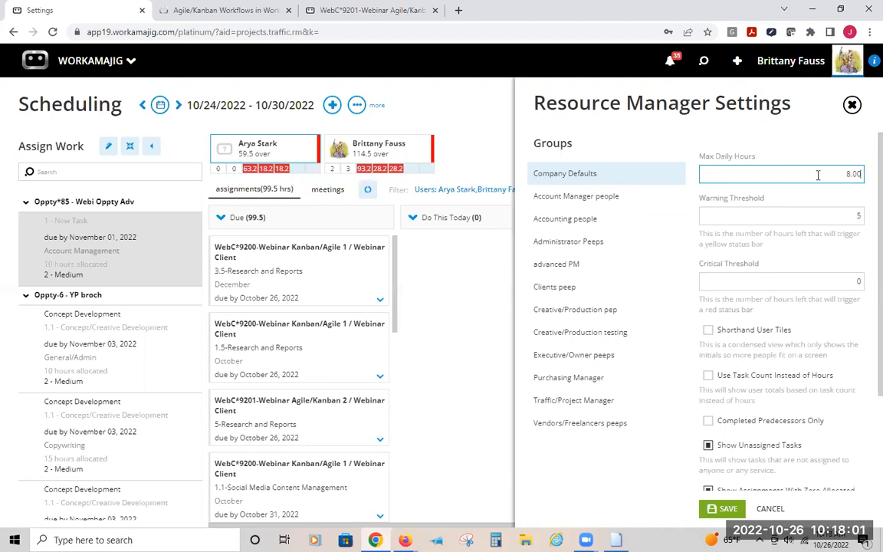
Examine the Max Daily Hours setting of the Company Defaults without changing it
{"action": "left_click_drag", "start_coordinate": [804, 178], "coordinate": [865, 181]}
{"action": "left_click", "coordinate": [821, 177]}
{"action": "key", "text": "ctrl+a"}
{"action": "left_click", "coordinate": [819, 177]}
{"action": "double_click", "coordinate": [786, 177]}
{"action": "left_click_drag", "start_coordinate": [365, 205], "coordinate": [363, 171]}
{"action": "left_click", "coordinate": [597, 64]}
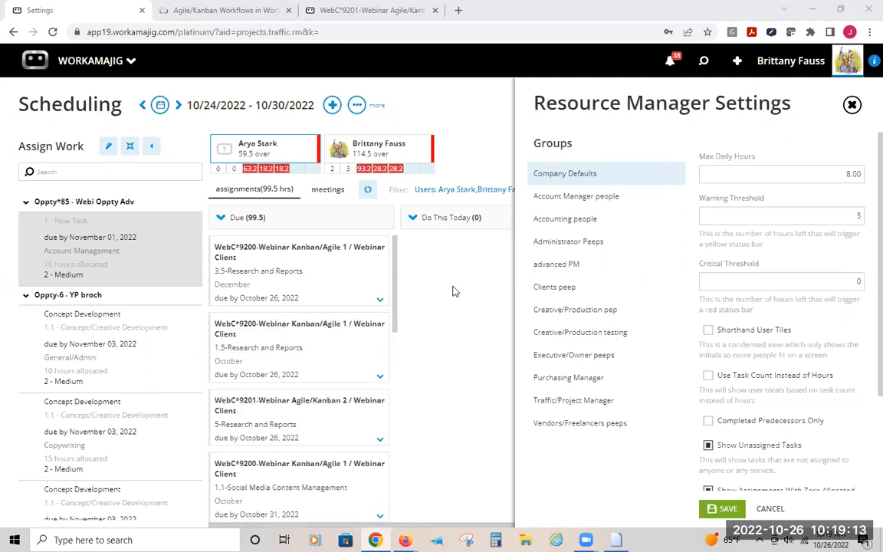
In the browser tab with project WebC*9201, open the Today page for creatives and show its tasks in status columns
{"action": "left_click", "coordinate": [368, 10]}
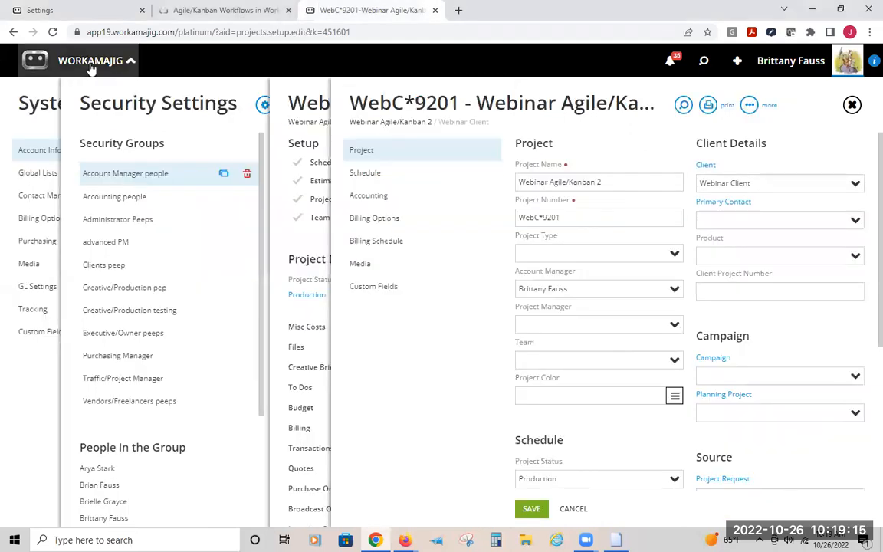
{"action": "left_click", "coordinate": [91, 69]}
{"action": "left_click", "coordinate": [35, 221]}
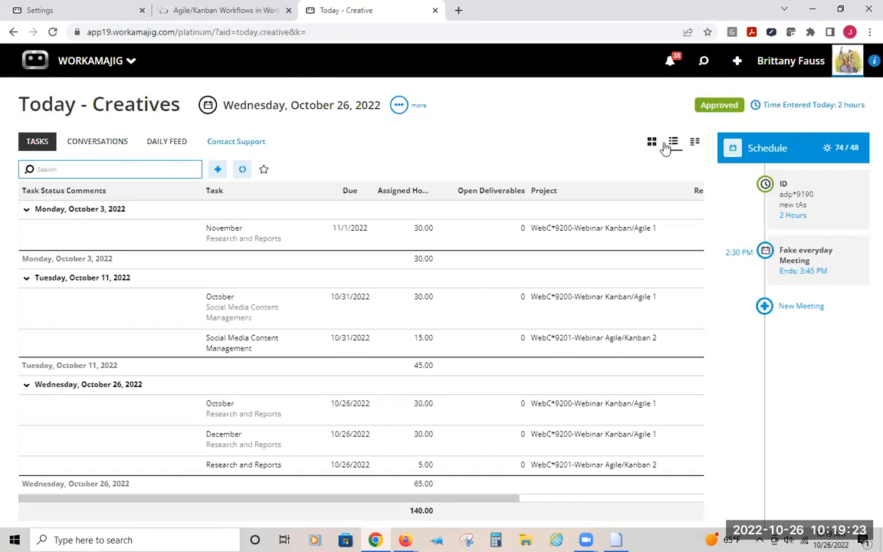
{"action": "left_click", "coordinate": [694, 144]}
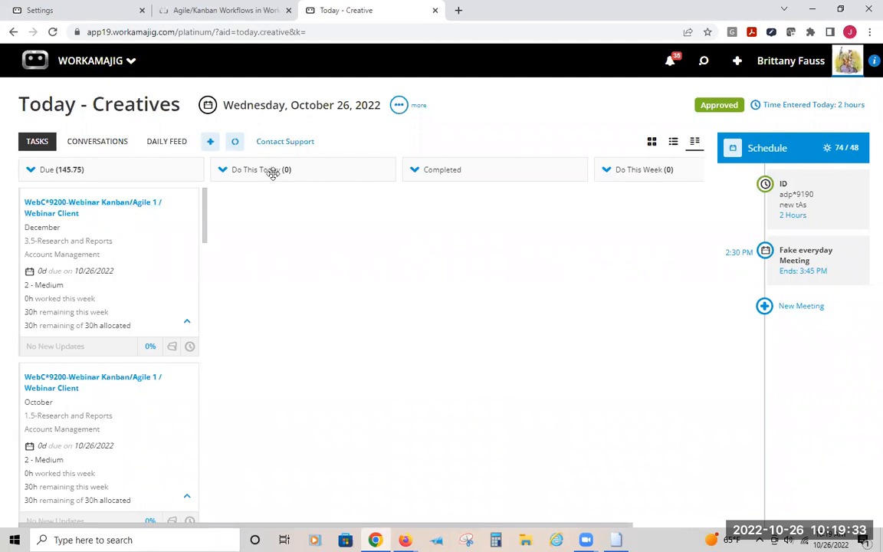
Return to the Resource Manager Settings and examine the Warning Threshold of the Company Defaults without changing it
{"action": "left_click", "coordinate": [97, 9]}
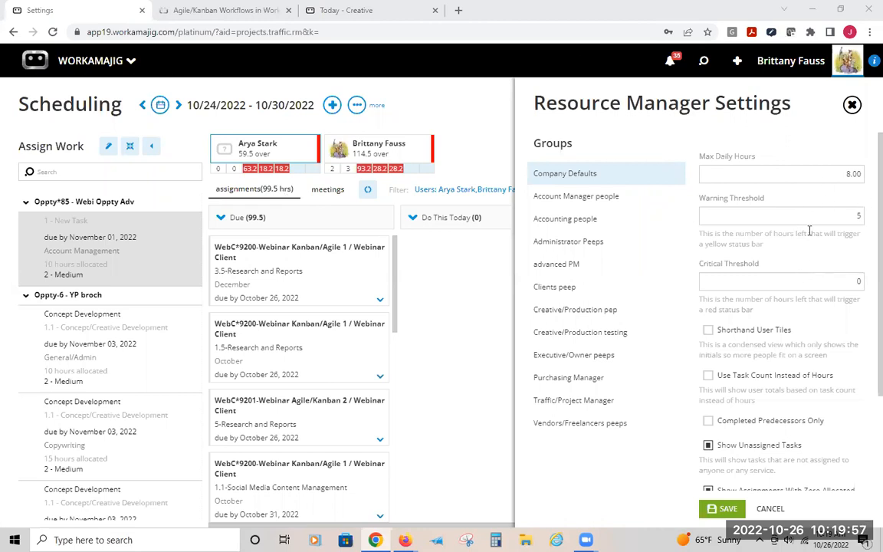
{"action": "left_click", "coordinate": [863, 215]}
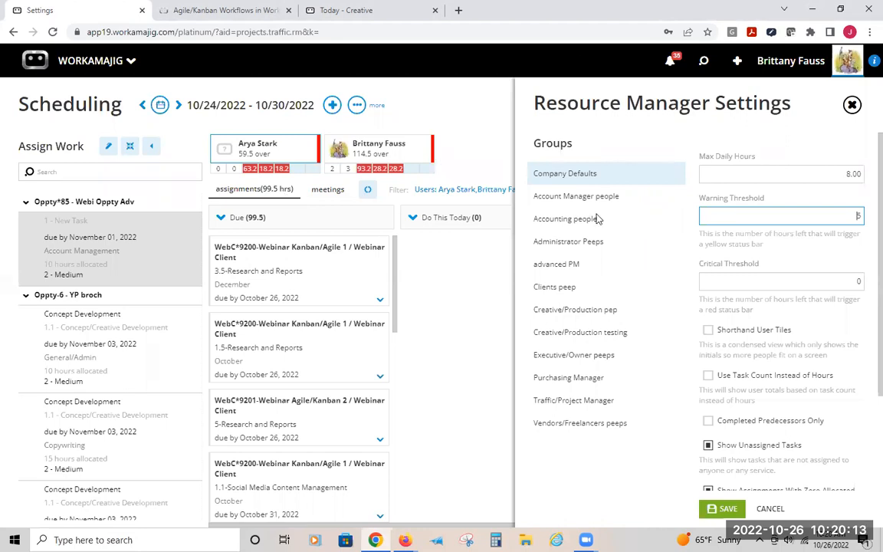
{"action": "double_click", "coordinate": [842, 219]}
{"action": "key", "text": "BackSpace"}
{"action": "left_click_drag", "start_coordinate": [844, 212], "coordinate": [863, 210]}
{"action": "left_click", "coordinate": [834, 164]}
{"action": "left_click", "coordinate": [841, 214]}
{"action": "left_click", "coordinate": [792, 253]}
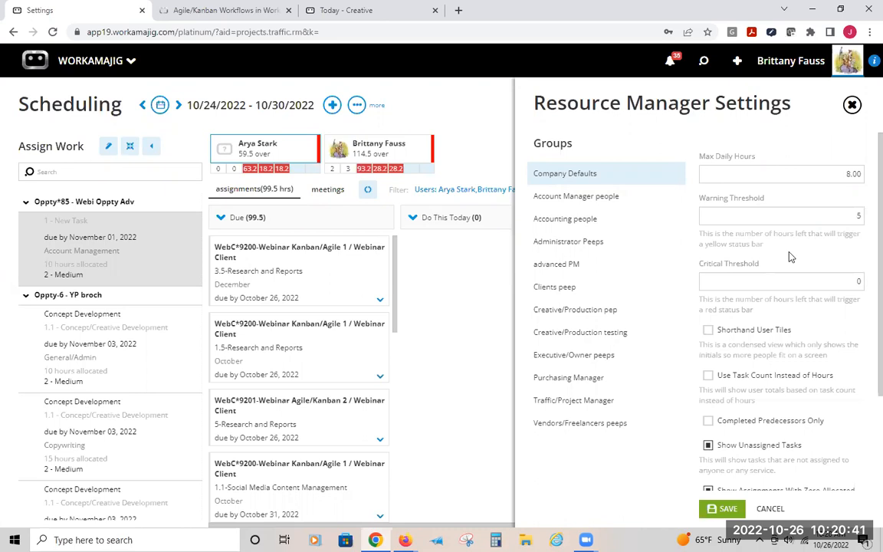
Examine the Critical Threshold of the Company Defaults in relation to Max Daily Hours, leaving both values as they are
{"action": "double_click", "coordinate": [857, 281]}
{"action": "double_click", "coordinate": [852, 173]}
{"action": "left_click", "coordinate": [791, 286]}
{"action": "double_click", "coordinate": [859, 281]}
{"action": "left_click", "coordinate": [814, 267]}
{"action": "double_click", "coordinate": [858, 281]}
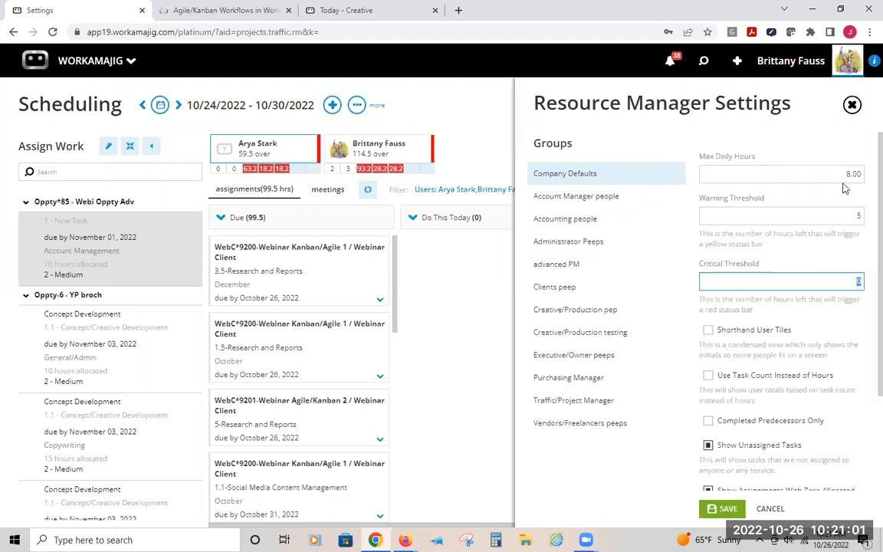
{"action": "left_click", "coordinate": [832, 259]}
{"action": "left_click", "coordinate": [859, 281]}
{"action": "left_click", "coordinate": [794, 249]}
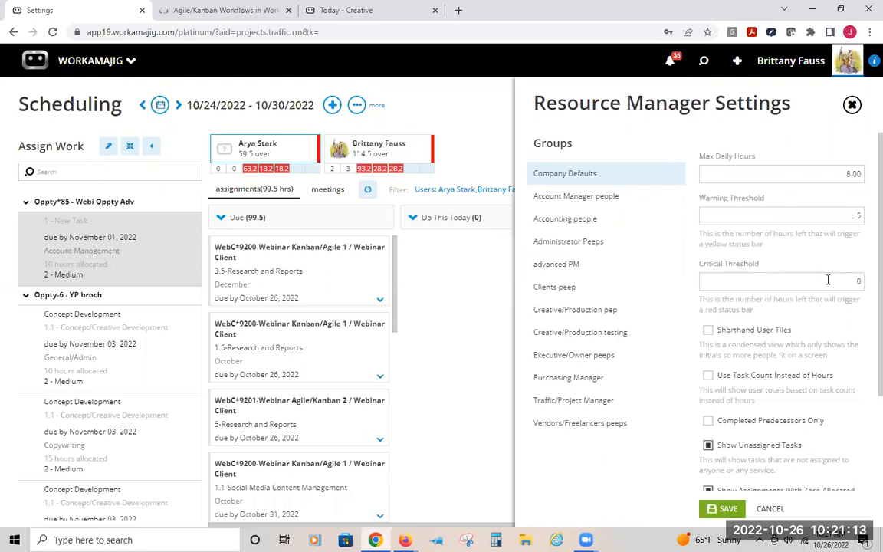
Turn on Shorthand User Tiles for the Company Defaults
{"action": "scroll", "coordinate": [860, 322], "scroll_direction": "down", "scroll_amount": 2}
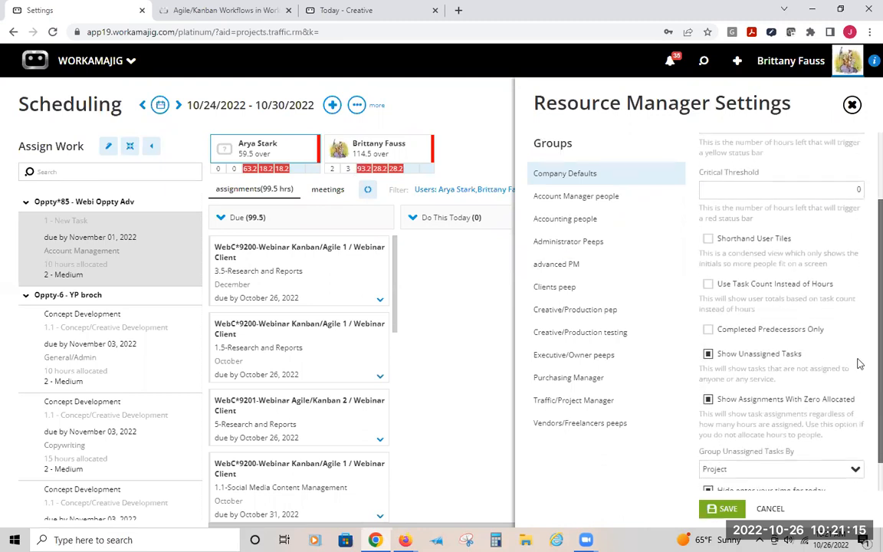
{"action": "left_click_drag", "start_coordinate": [860, 364], "coordinate": [860, 381]}
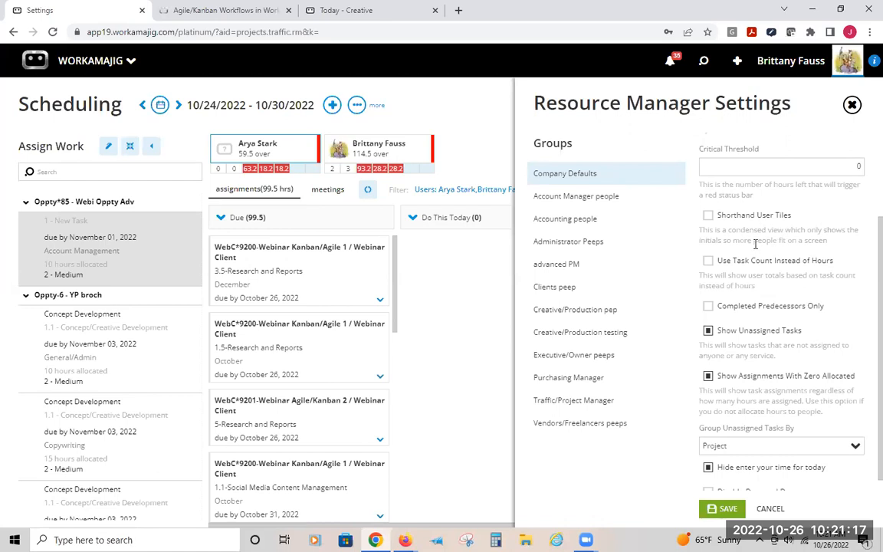
{"action": "mouse_move", "coordinate": [307, 282]}
{"action": "left_click", "coordinate": [708, 216]}
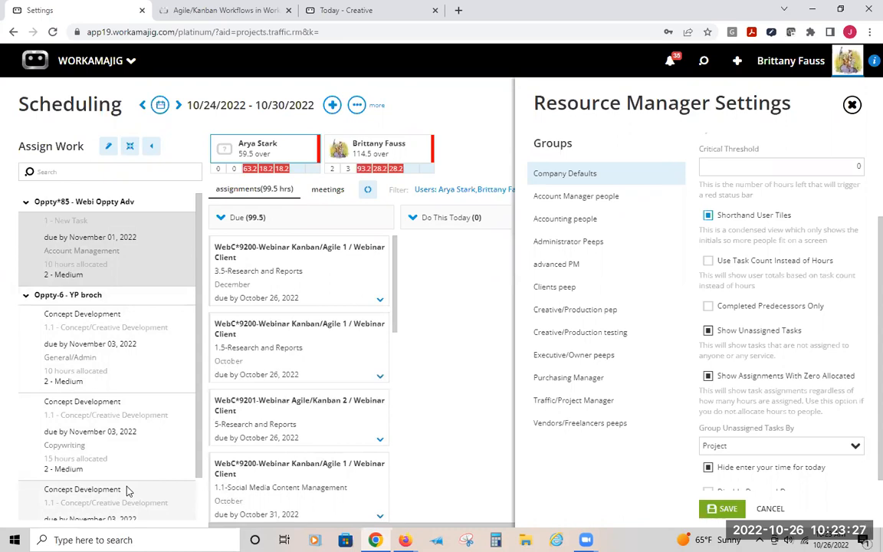
Examine the unassigned tasks in the Assign Work list that the Show Unassigned Tasks setting controls
{"action": "left_click", "coordinate": [130, 258]}
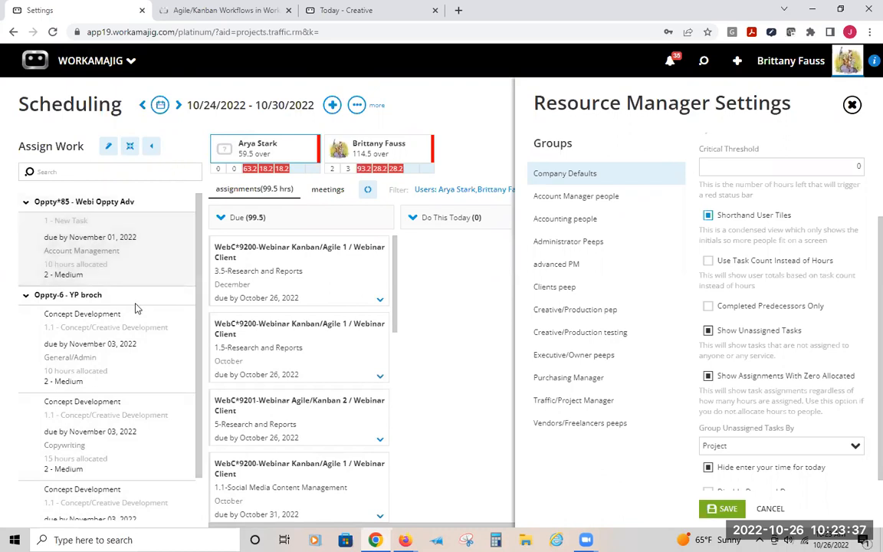
{"action": "scroll", "coordinate": [138, 315], "scroll_direction": "down", "scroll_amount": 1}
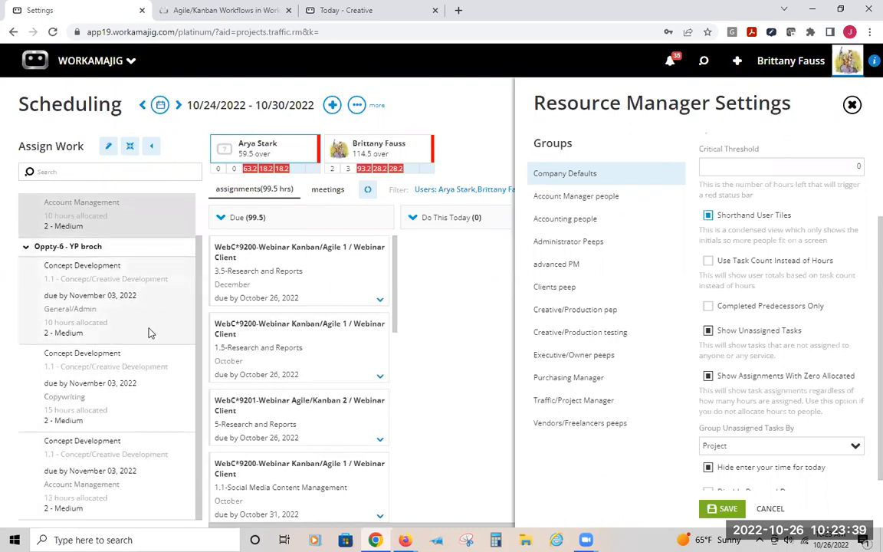
{"action": "scroll", "coordinate": [150, 333], "scroll_direction": "up", "scroll_amount": 1}
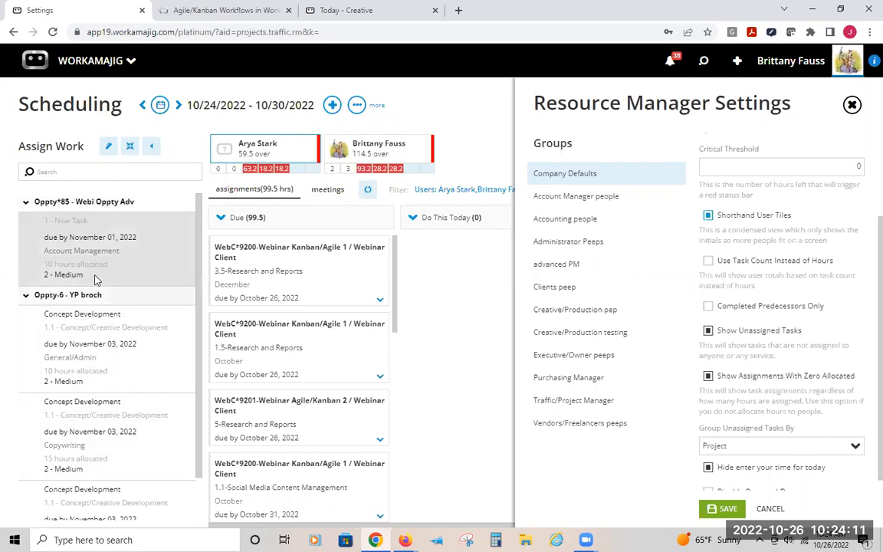
{"action": "left_click", "coordinate": [708, 333]}
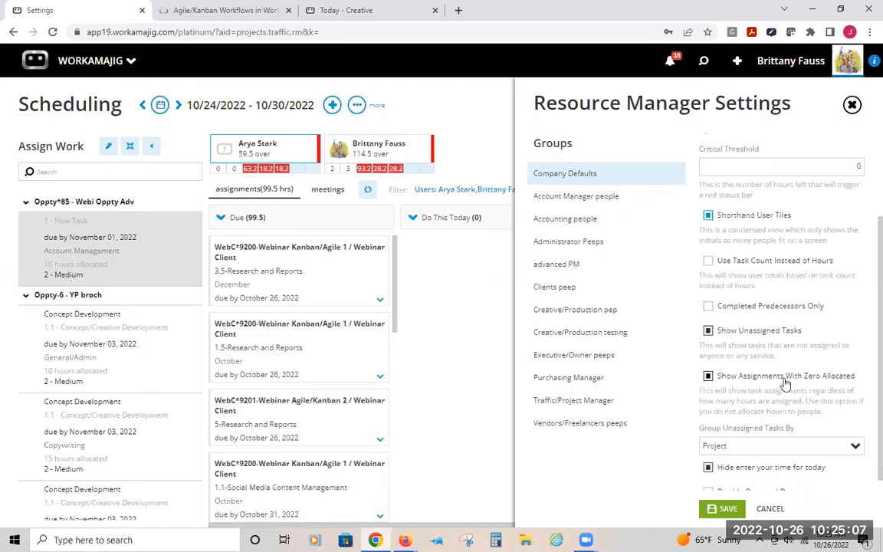
Review the choices for Group Unassigned Tasks By and keep the grouping on Project
{"action": "scroll", "coordinate": [777, 390], "scroll_direction": "down", "scroll_amount": 1}
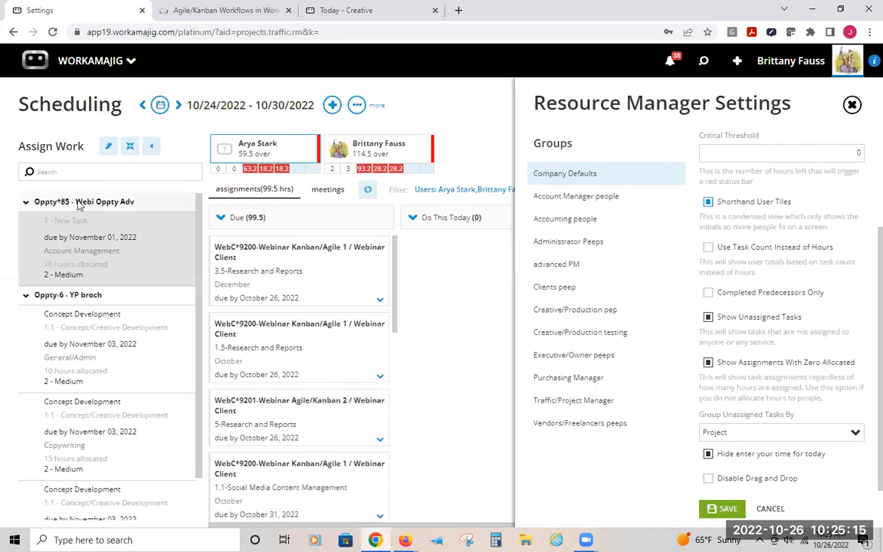
{"action": "left_click", "coordinate": [857, 434]}
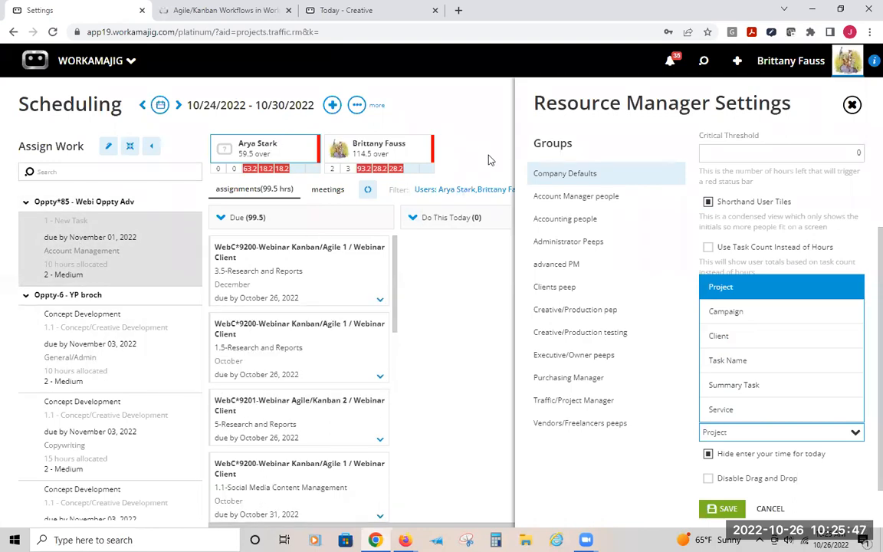
{"action": "left_click", "coordinate": [760, 431]}
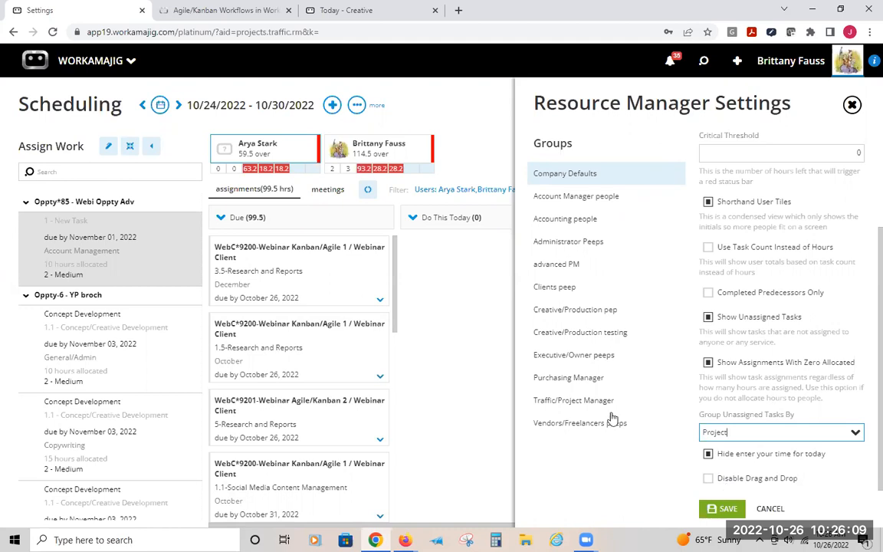
{"action": "mouse_move", "coordinate": [233, 273]}
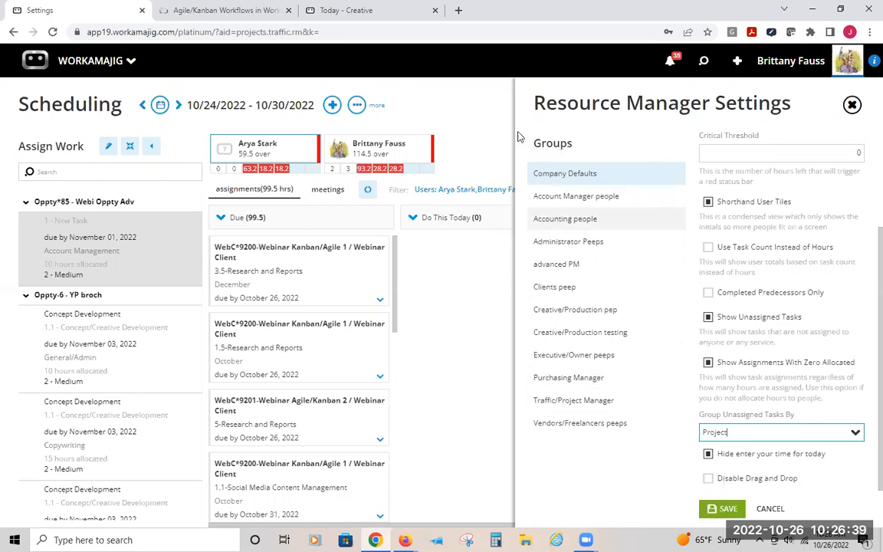
Save the changed Company Defaults and close the Resource Manager Settings to view the shorthand user tiles
{"action": "left_click", "coordinate": [373, 105]}
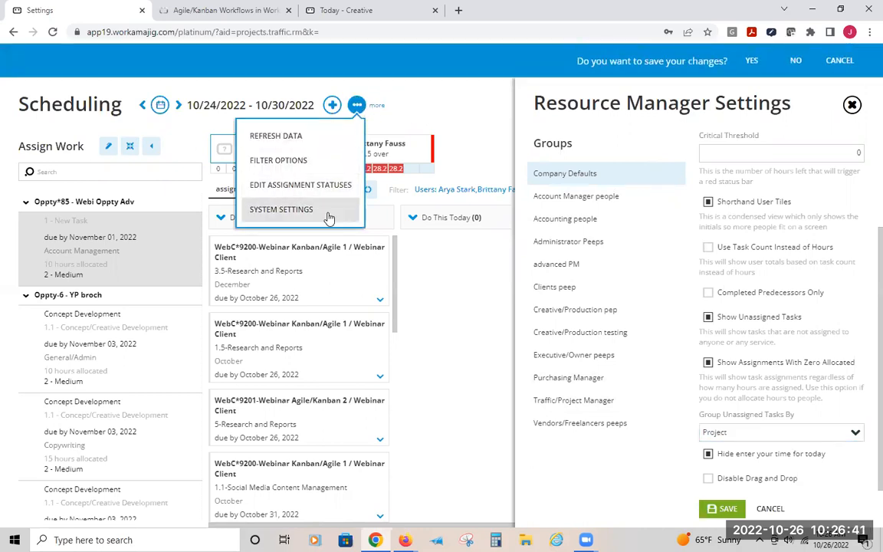
{"action": "left_click", "coordinate": [751, 61]}
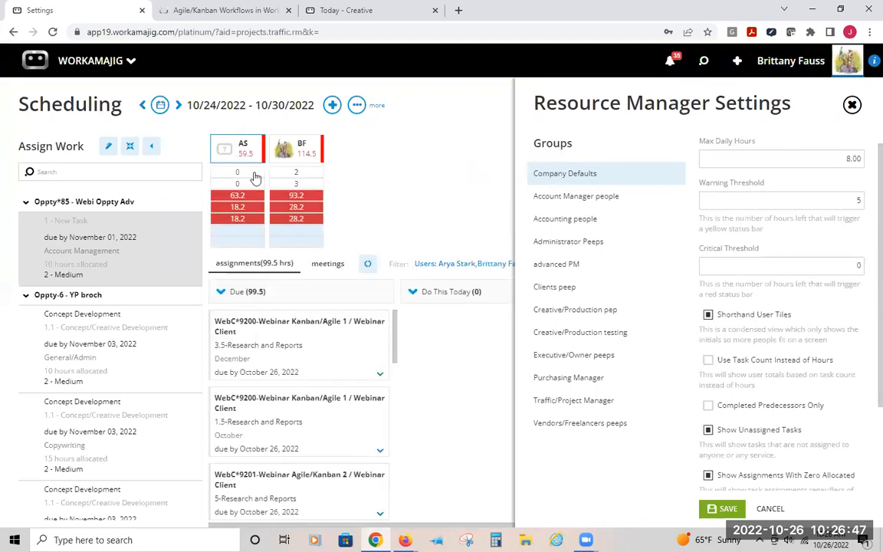
{"action": "left_click", "coordinate": [467, 138]}
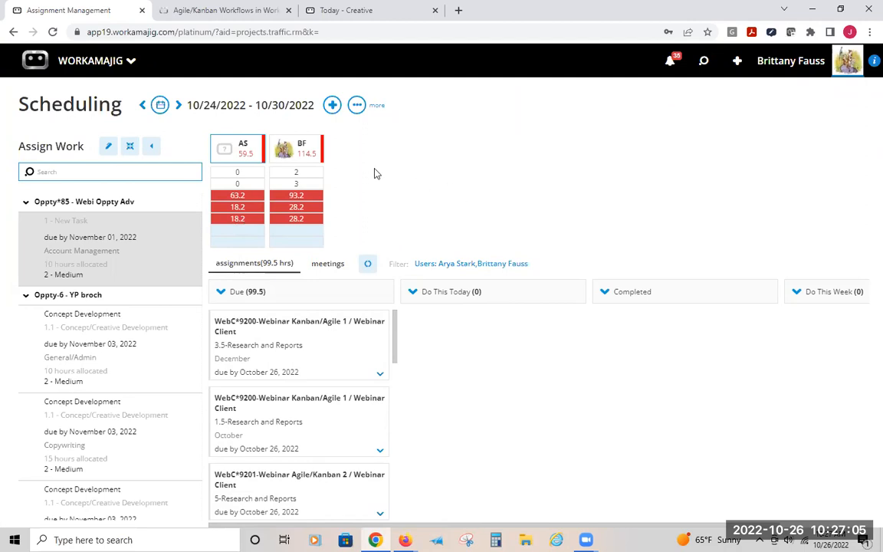
Reopen the system settings of the Scheduling screen, turn off Shorthand User Tiles and save
{"action": "left_click", "coordinate": [357, 105]}
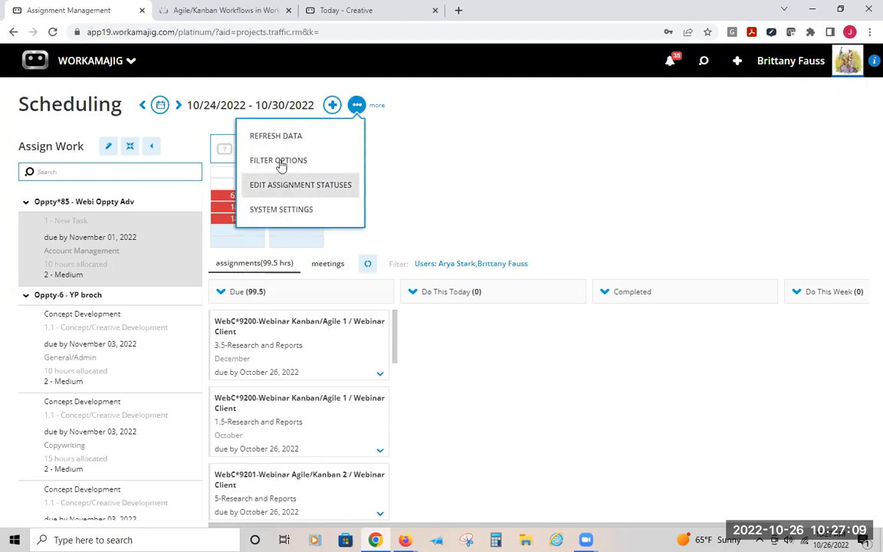
{"action": "left_click", "coordinate": [282, 210]}
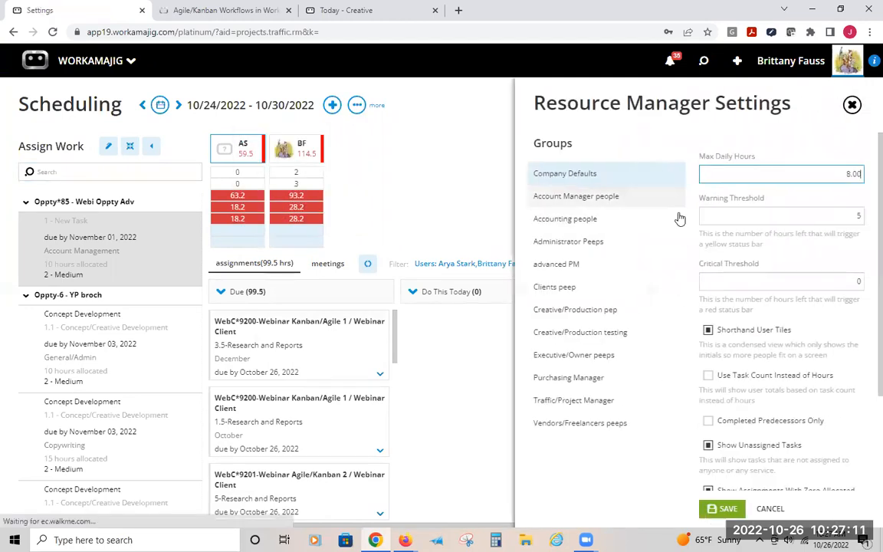
{"action": "left_click", "coordinate": [708, 330]}
{"action": "left_click", "coordinate": [722, 508]}
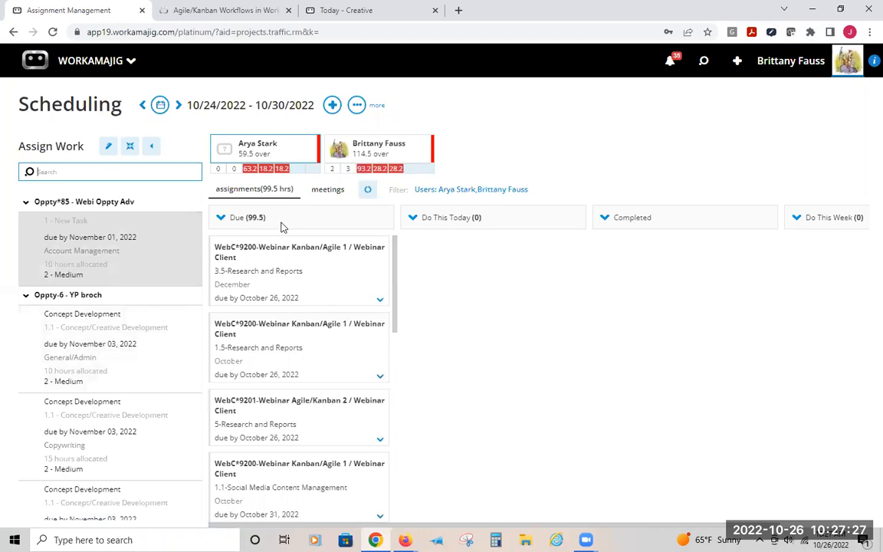
Move the WebC*9200 October and December Research and Reports assignments and the WebC*9201 Research and Reports assignment from Due to Do This Today
{"action": "mouse_move", "coordinate": [301, 286]}
{"action": "left_click_drag", "start_coordinate": [341, 323], "coordinate": [472, 221]}
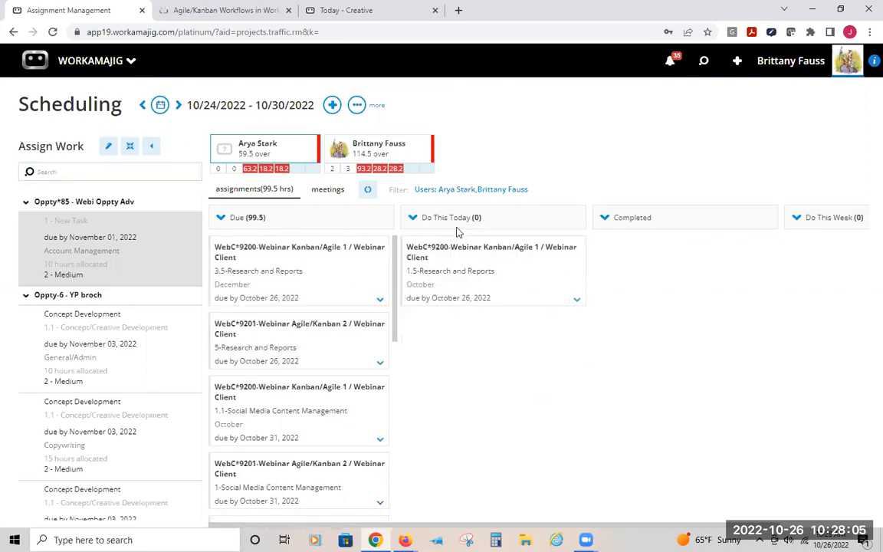
{"action": "left_click_drag", "start_coordinate": [278, 270], "coordinate": [467, 366]}
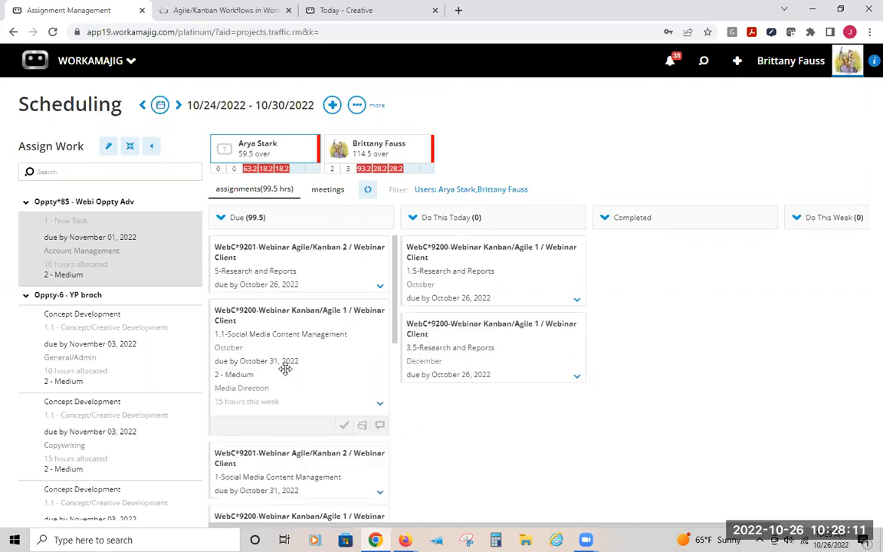
{"action": "left_click_drag", "start_coordinate": [269, 253], "coordinate": [457, 393]}
Move both Social Media Content Management assignments and the November Research and Reports assignment from Due to Do This Week
{"action": "left_click_drag", "start_coordinate": [290, 280], "coordinate": [871, 268]}
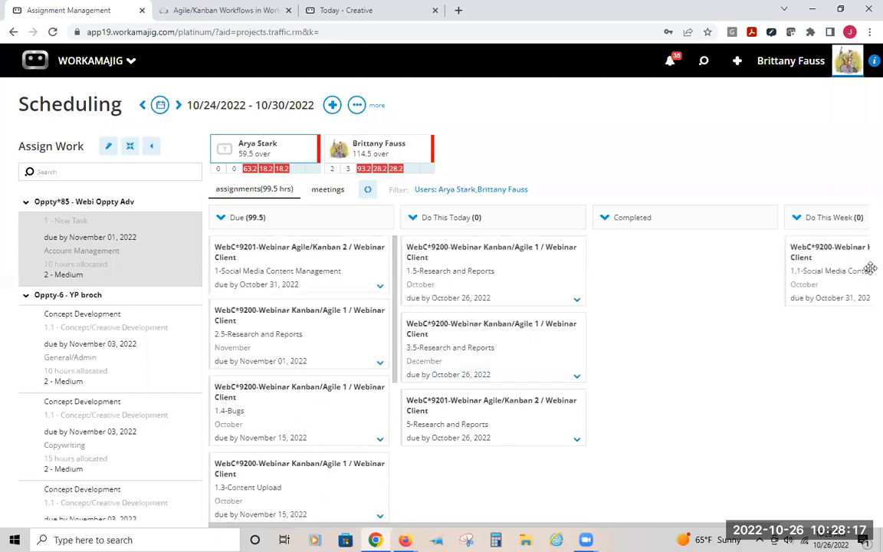
{"action": "left_click_drag", "start_coordinate": [281, 272], "coordinate": [865, 353]}
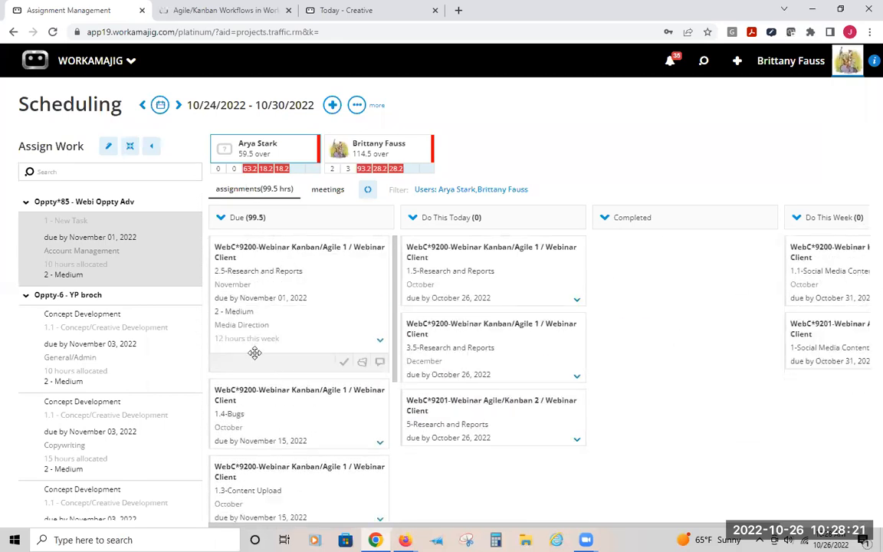
{"action": "left_click_drag", "start_coordinate": [248, 246], "coordinate": [827, 393]}
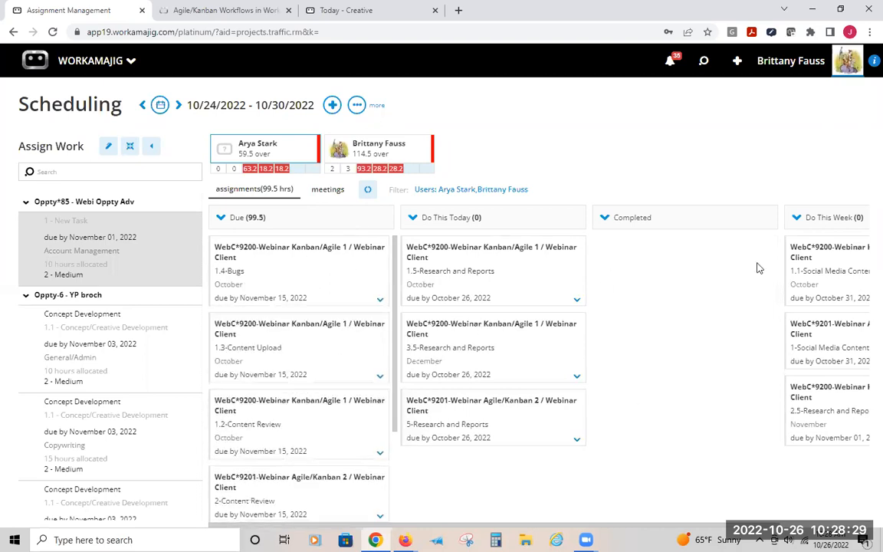
Collapse the Assign Work list to give the status columns more room, expand it again and collapse it once more
{"action": "mouse_move", "coordinate": [460, 492]}
{"action": "mouse_move", "coordinate": [826, 426]}
{"action": "left_click", "coordinate": [150, 146]}
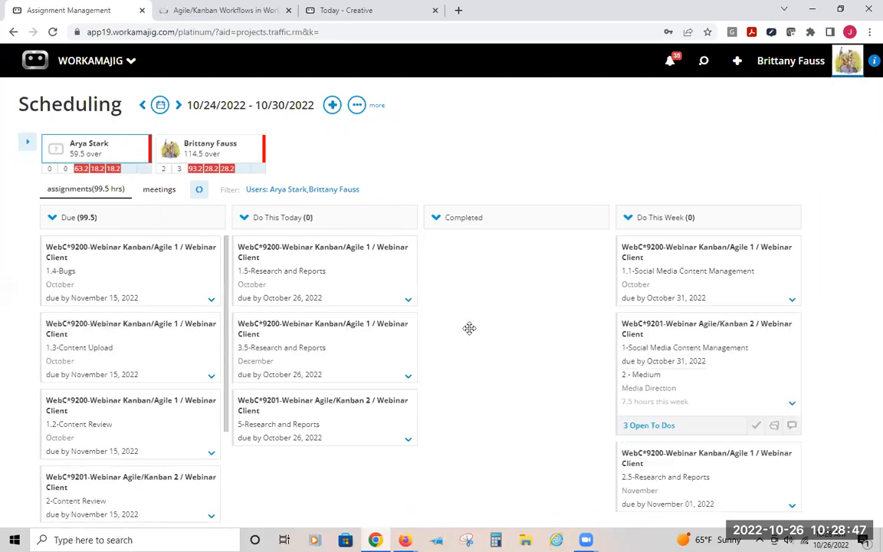
{"action": "scroll", "coordinate": [153, 365], "scroll_direction": "down", "scroll_amount": 3}
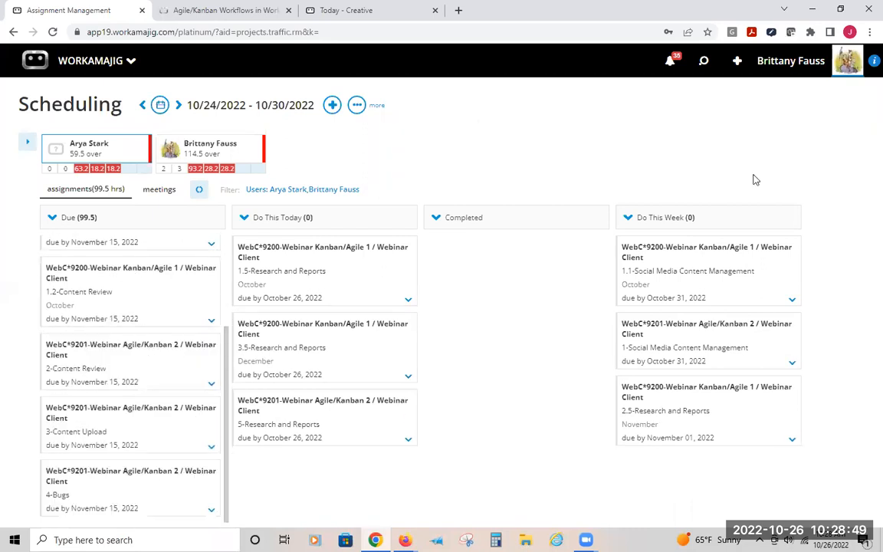
{"action": "left_click", "coordinate": [27, 141]}
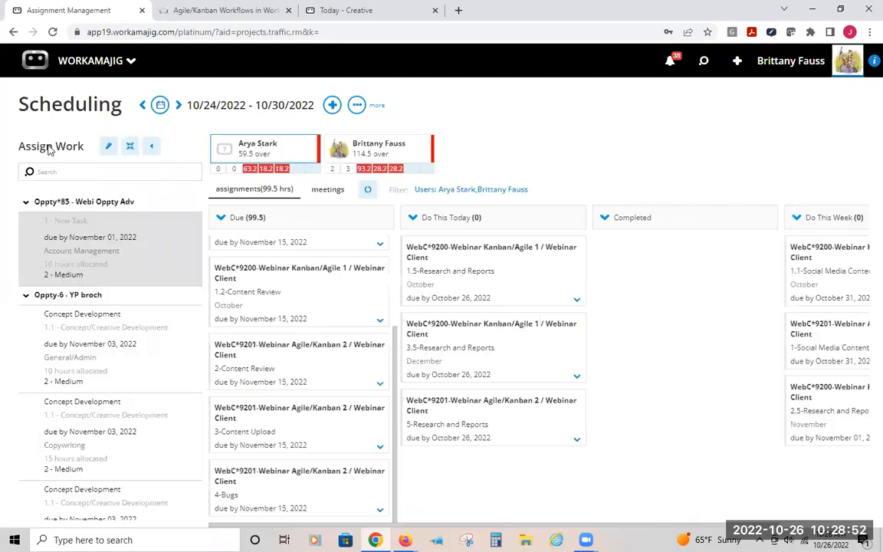
{"action": "left_click", "coordinate": [149, 148]}
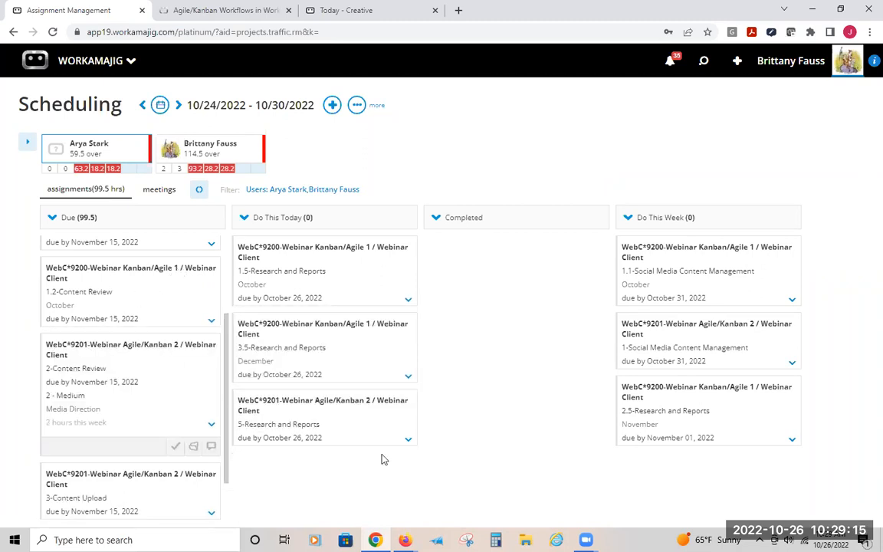
Open the October 1.4-Bugs assignment from the Due column, then add an empty assignee row and discard it
{"action": "mouse_move", "coordinate": [123, 308]}
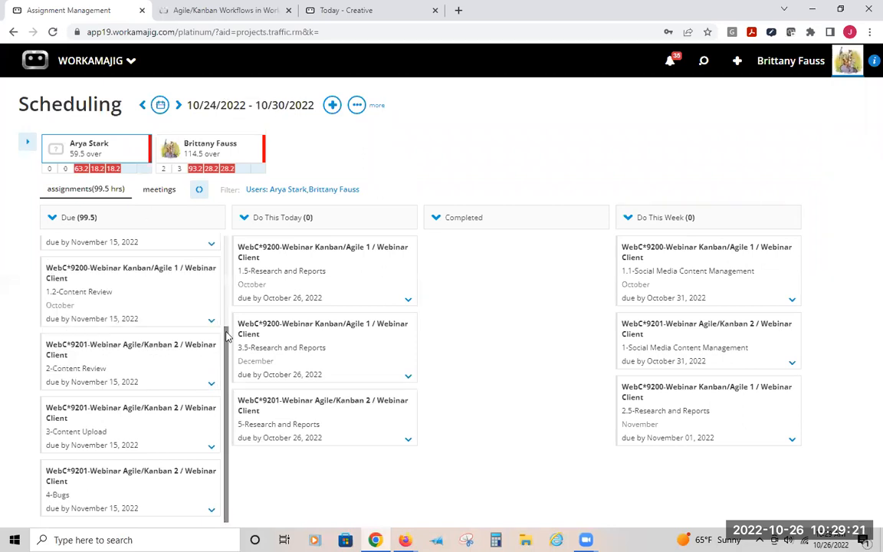
{"action": "scroll", "coordinate": [224, 335], "scroll_direction": "up", "scroll_amount": 3}
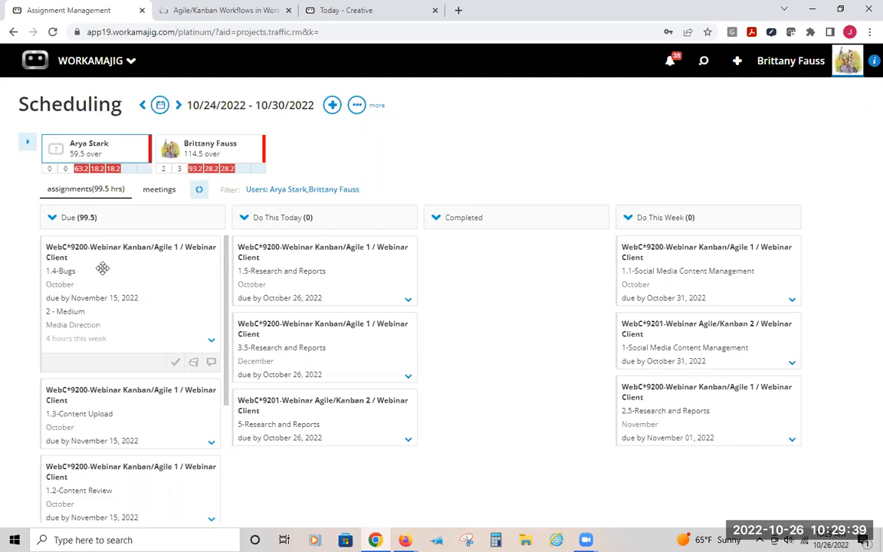
{"action": "left_click", "coordinate": [128, 305]}
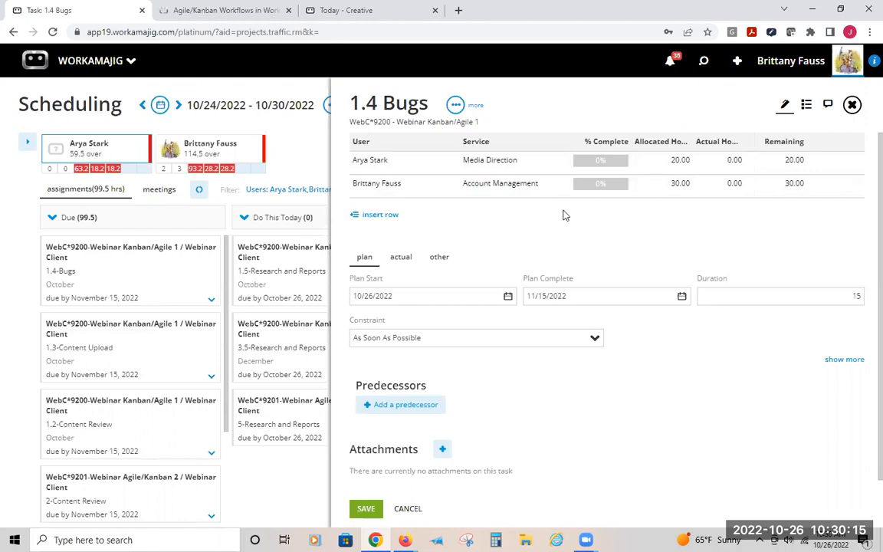
{"action": "left_click", "coordinate": [374, 215]}
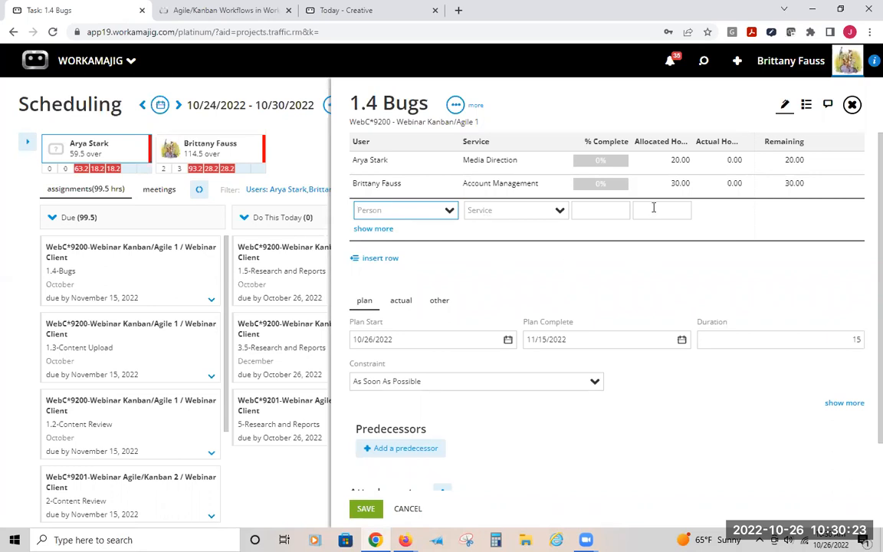
{"action": "left_click", "coordinate": [577, 248]}
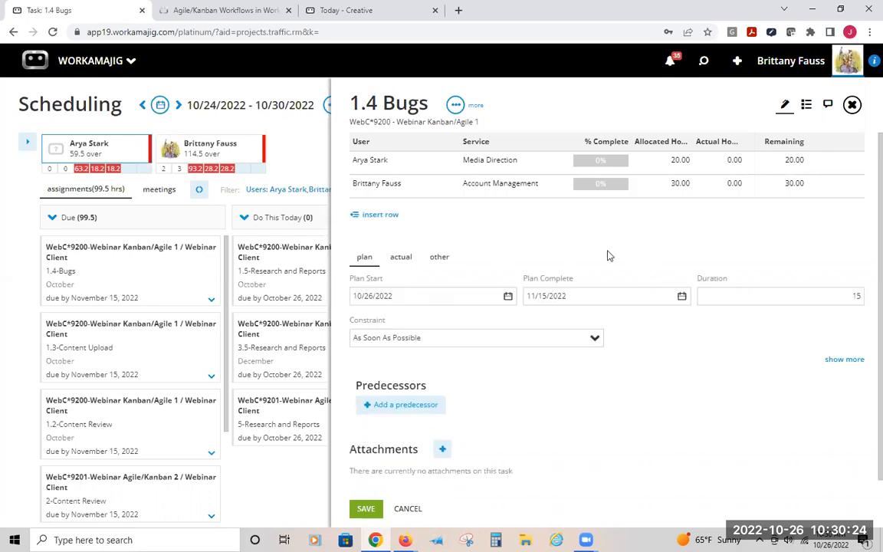
Open the Media Direction assignee row of the 1.4 Bugs task and check its person selection without changing it
{"action": "left_click", "coordinate": [391, 171]}
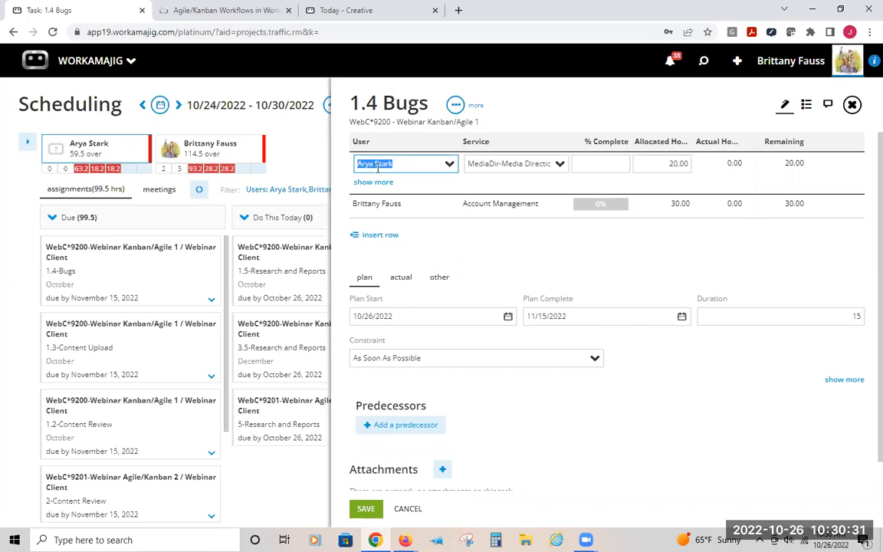
{"action": "left_click", "coordinate": [450, 165]}
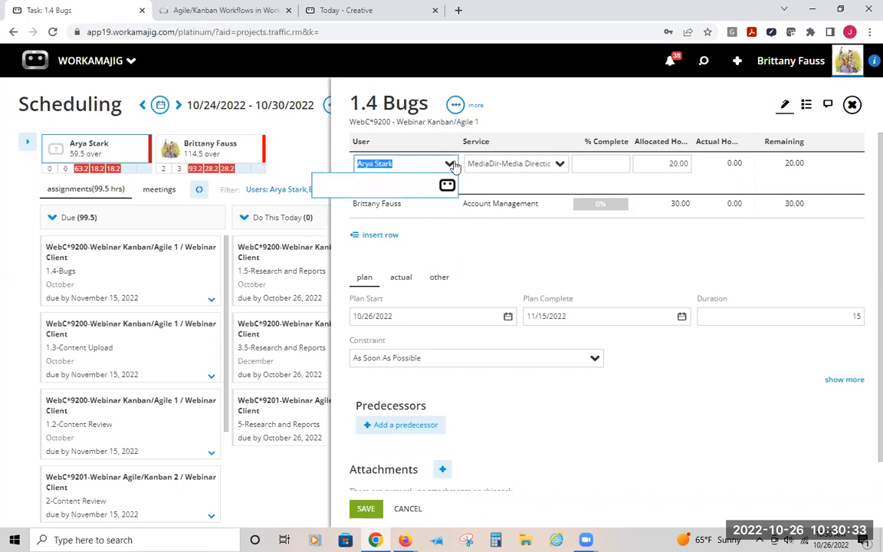
{"action": "left_click", "coordinate": [452, 165]}
{"action": "left_click", "coordinate": [497, 229]}
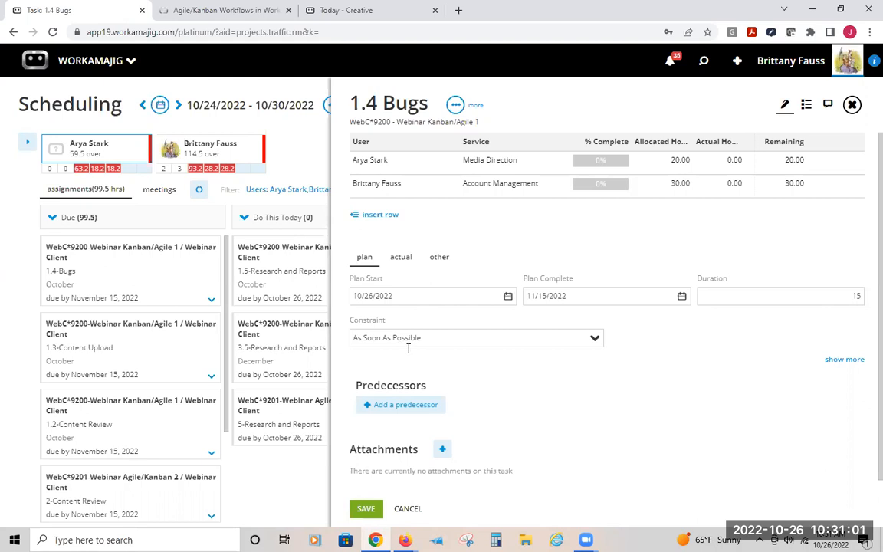
Examine the Plan Start date and the available Constraint options of the 1.4 Bugs task, leaving them unchanged
{"action": "left_click", "coordinate": [400, 296]}
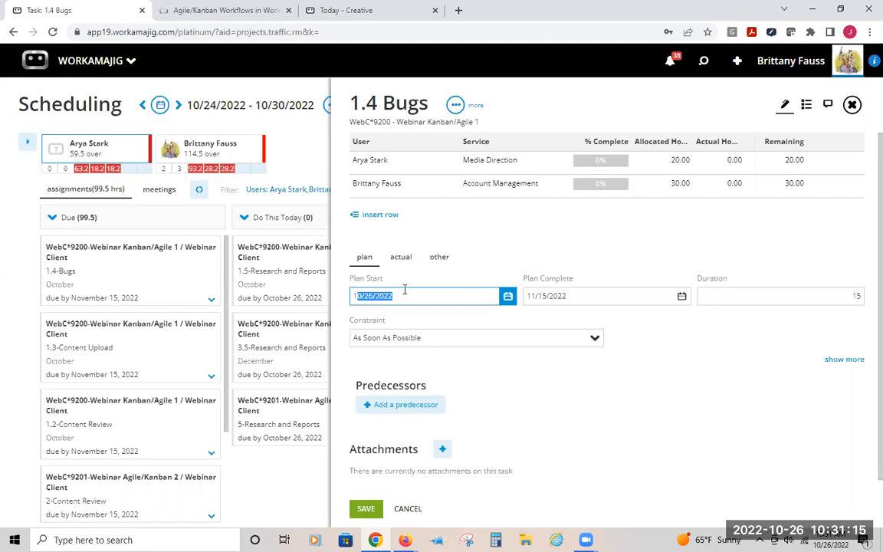
{"action": "left_click", "coordinate": [601, 341]}
{"action": "scroll", "coordinate": [560, 417], "scroll_direction": "down", "scroll_amount": 1}
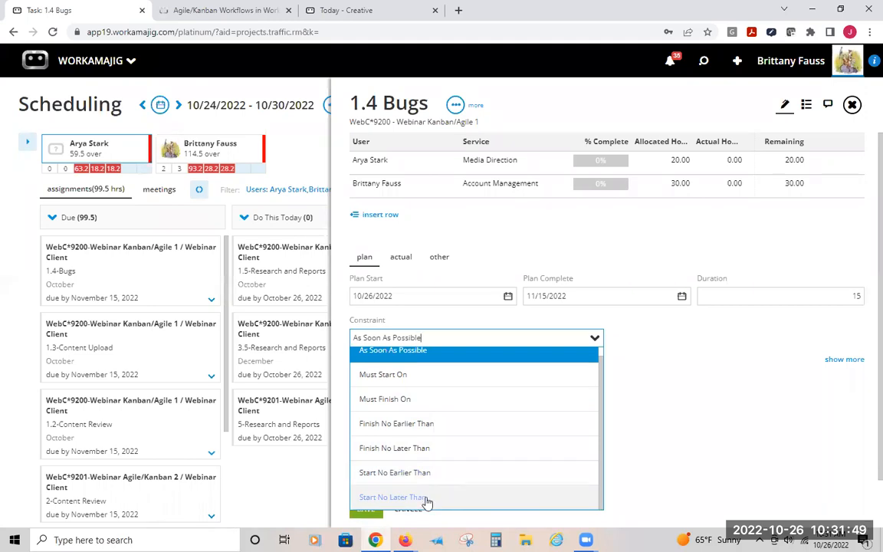
{"action": "left_click", "coordinate": [831, 437]}
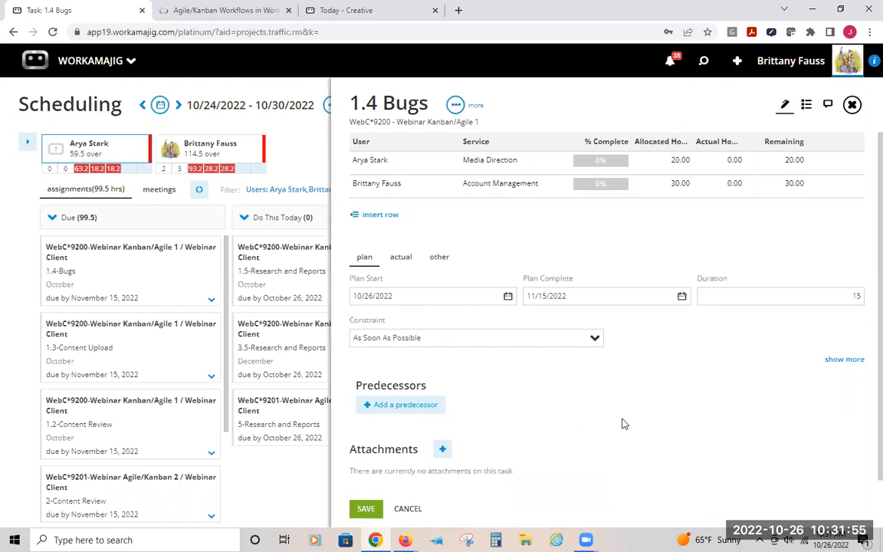
View the To Dos of the 1.4 Bugs task and close the task details
{"action": "scroll", "coordinate": [622, 423], "scroll_direction": "down", "scroll_amount": 1}
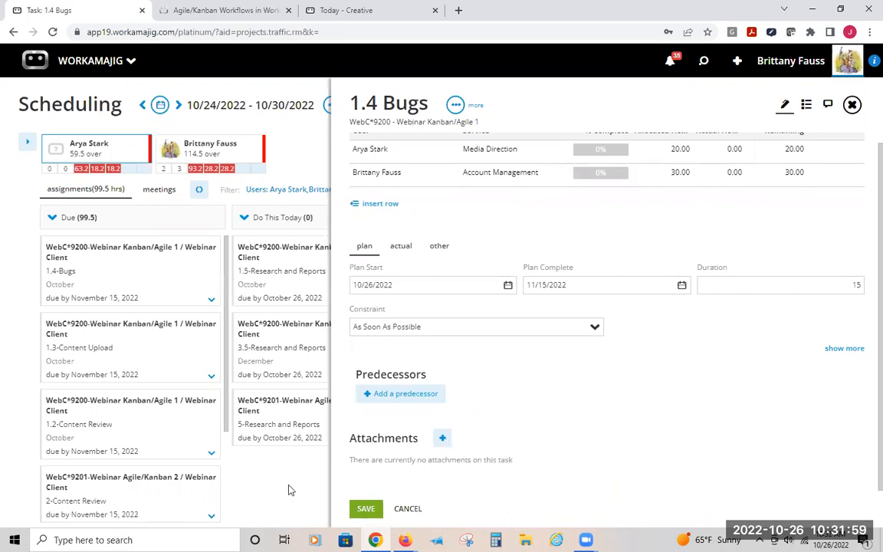
{"action": "left_click", "coordinate": [806, 104]}
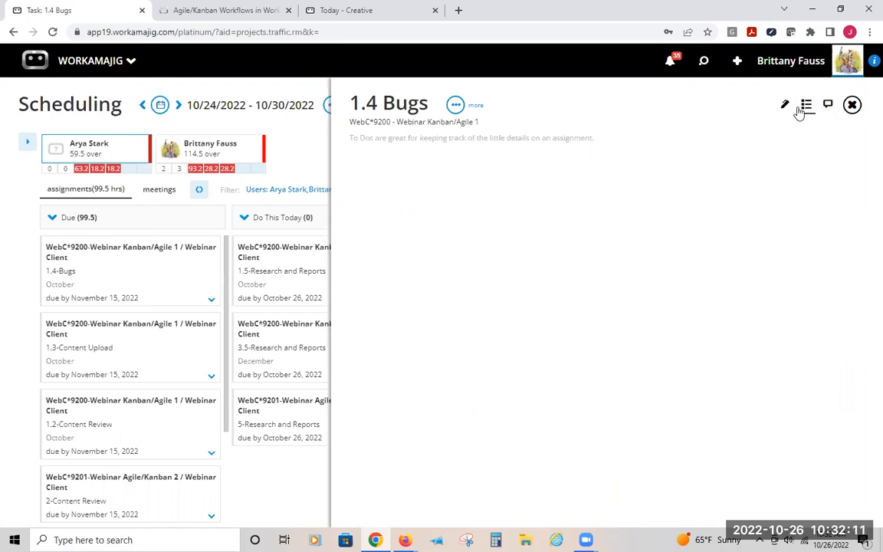
{"action": "left_click", "coordinate": [853, 105]}
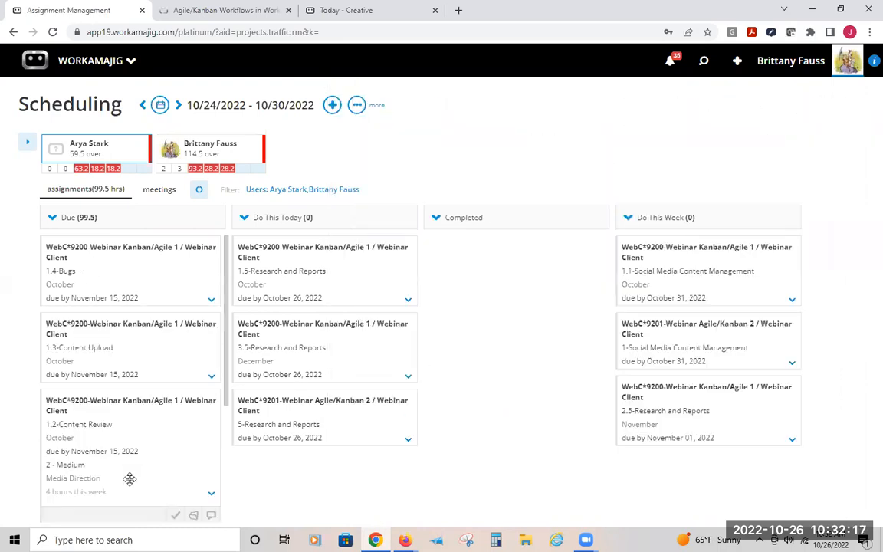
Look through both users' Due assignments, showing the second user's board and returning to the first user's board
{"action": "scroll", "coordinate": [128, 475], "scroll_direction": "down", "scroll_amount": 3}
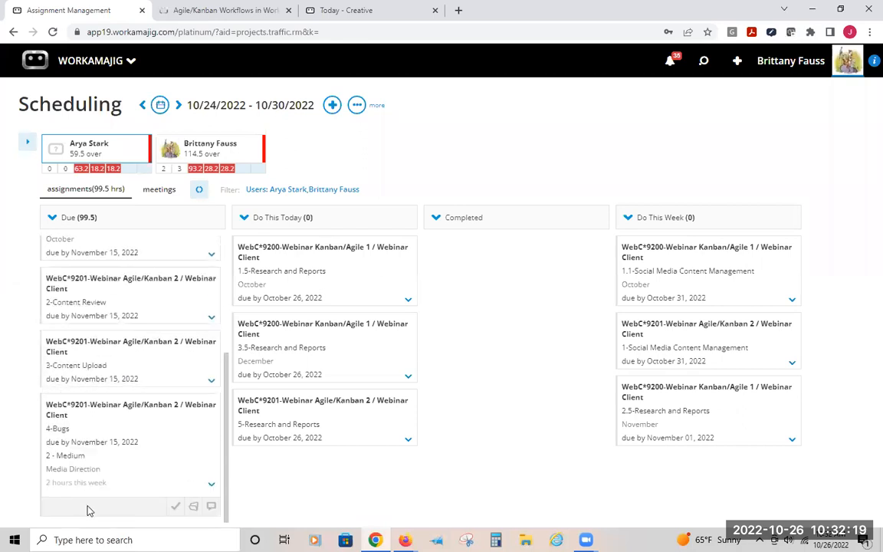
{"action": "left_click", "coordinate": [191, 150]}
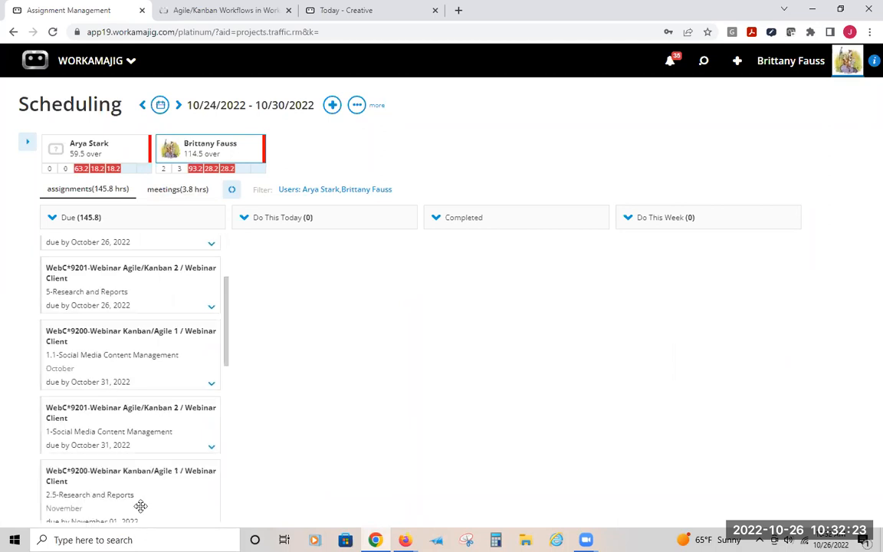
{"action": "scroll", "coordinate": [138, 414], "scroll_direction": "down", "scroll_amount": 2}
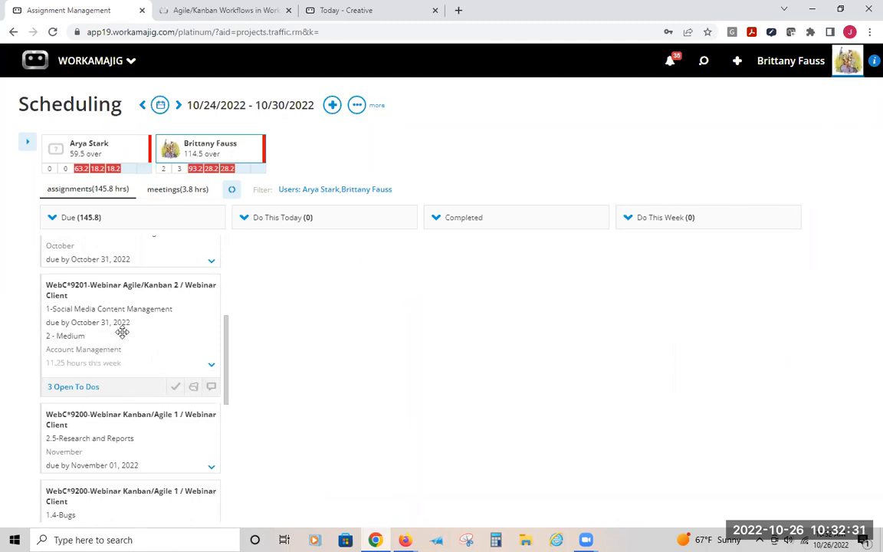
{"action": "scroll", "coordinate": [123, 331], "scroll_direction": "up", "scroll_amount": 5}
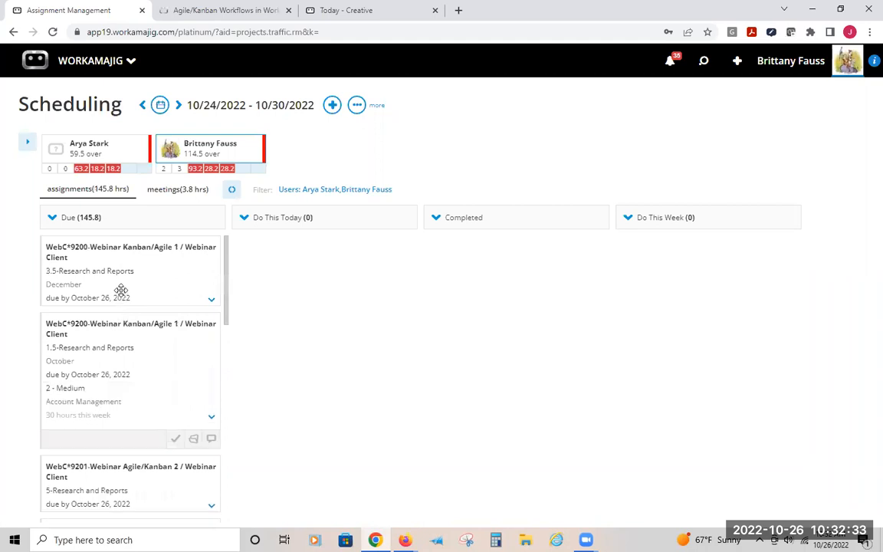
{"action": "left_click", "coordinate": [109, 139]}
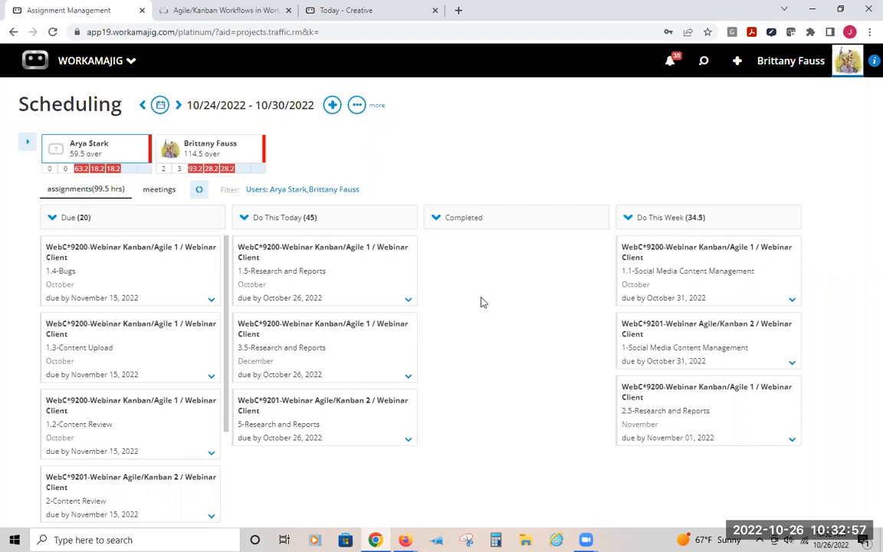
Move the WebC*9201 Research and Reports assignment from Do This Today to Completed and collapse the Assign Work list
{"action": "mouse_move", "coordinate": [416, 288]}
{"action": "mouse_move", "coordinate": [743, 371]}
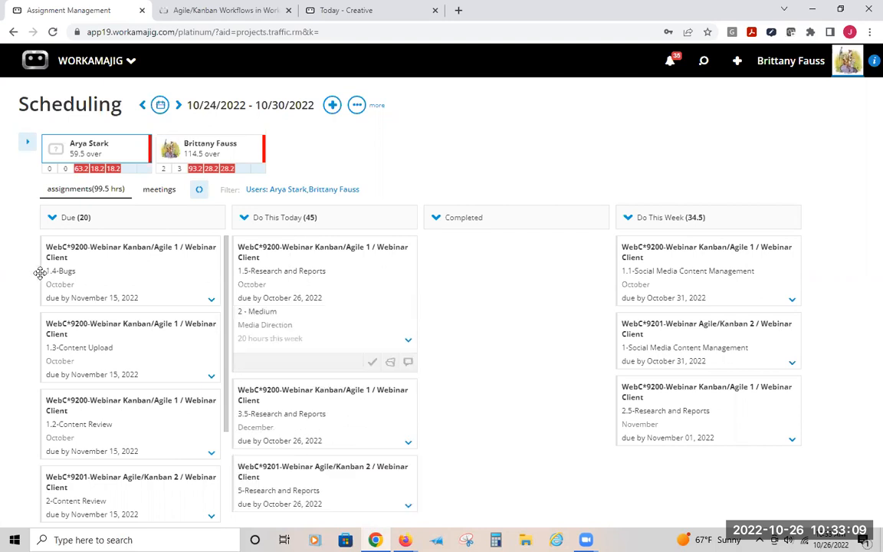
{"action": "mouse_move", "coordinate": [53, 275]}
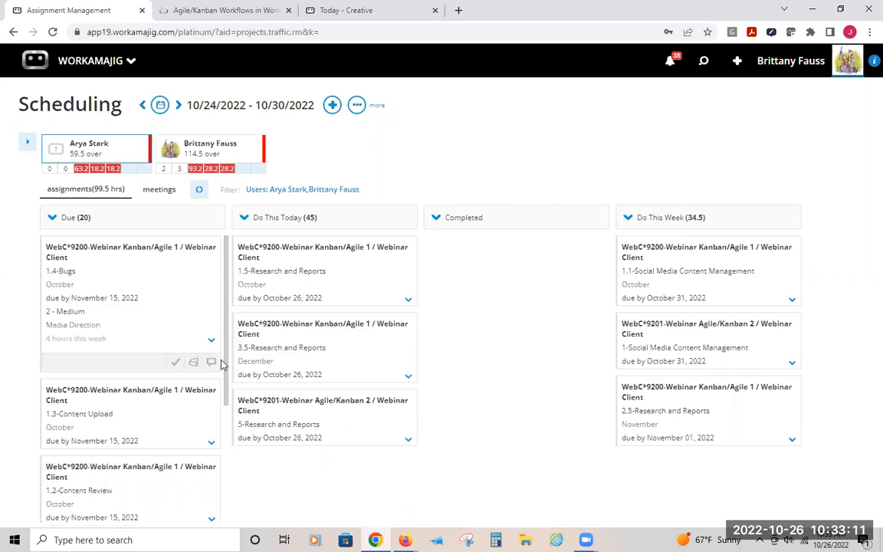
{"action": "left_click_drag", "start_coordinate": [278, 479], "coordinate": [591, 275]}
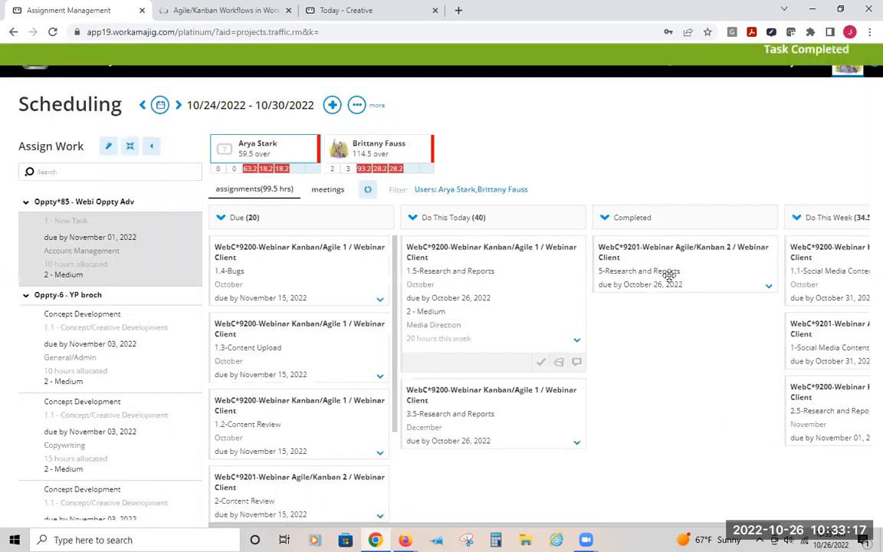
{"action": "left_click", "coordinate": [151, 146]}
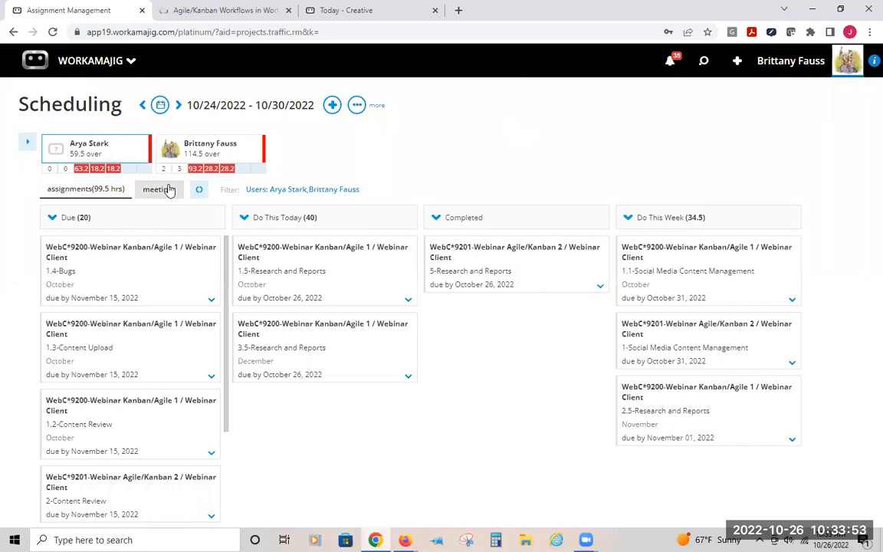
Show the second user's board, review that user's meetings for the week and return to the assignments
{"action": "left_click", "coordinate": [211, 151]}
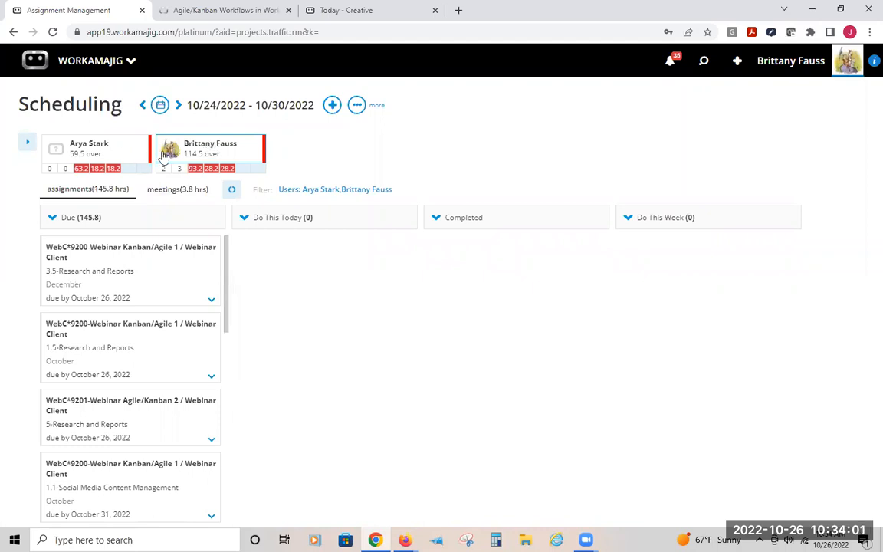
{"action": "left_click", "coordinate": [173, 195]}
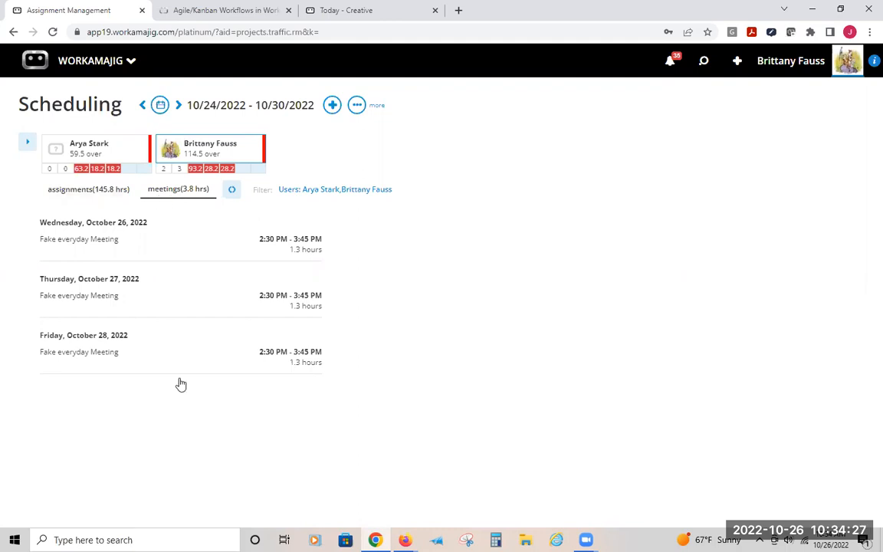
{"action": "left_click", "coordinate": [92, 188]}
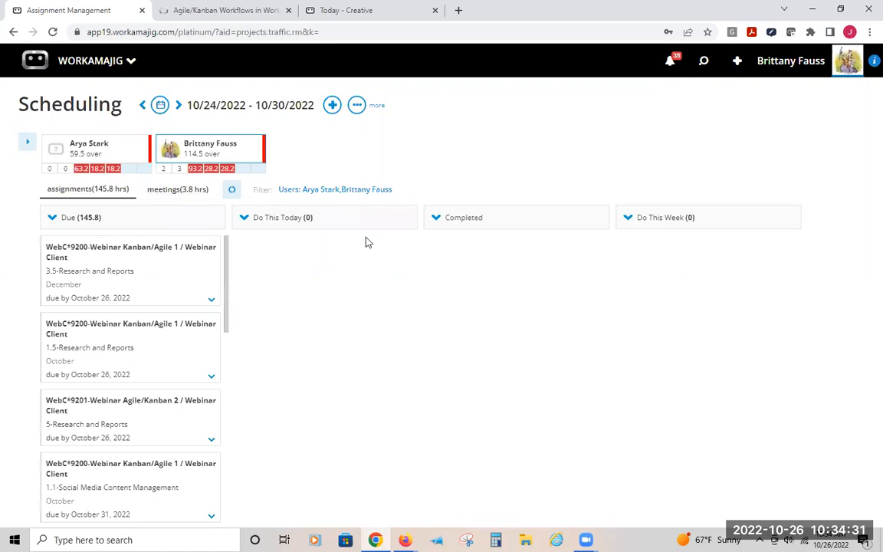
{"action": "left_click", "coordinate": [333, 107]}
{"action": "left_click", "coordinate": [357, 105]}
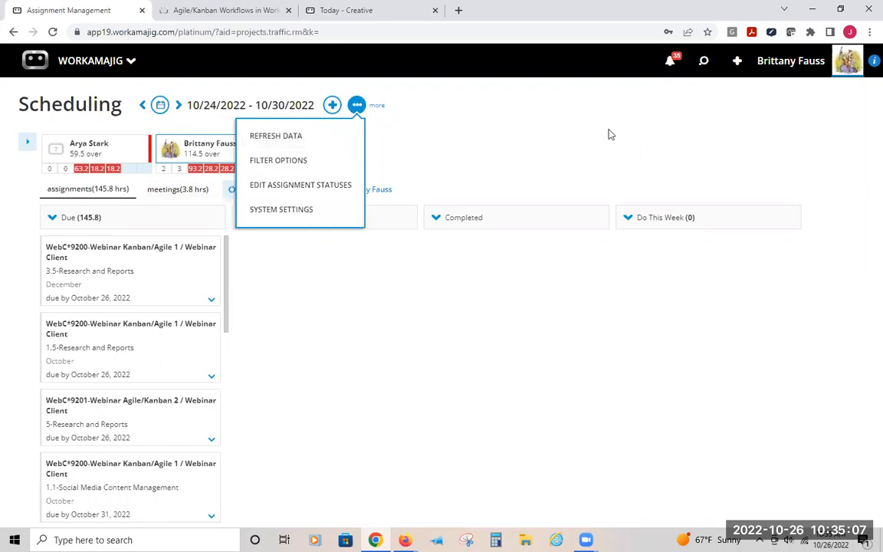
{"action": "left_click", "coordinate": [186, 201]}
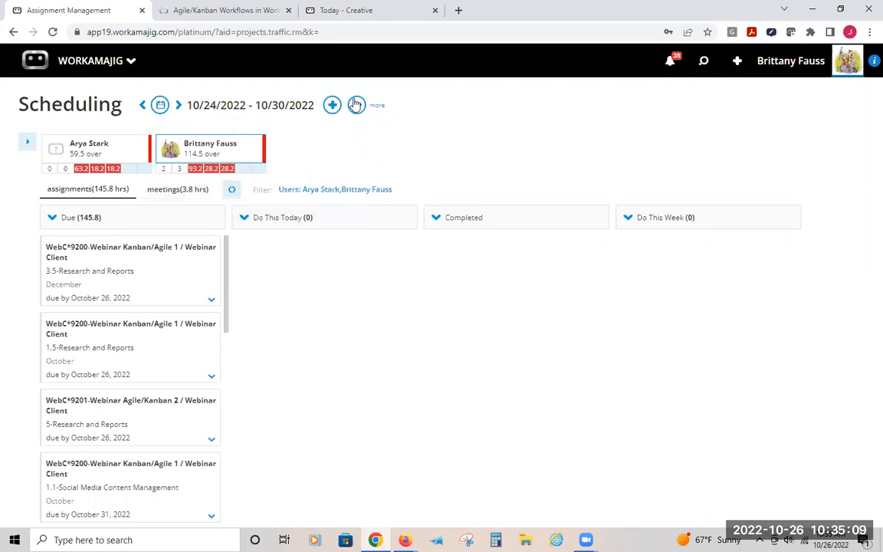
Move the second user's December and October WebC*9200 and WebC*9201 Research and Reports assignments from Due to Do This Today
{"action": "left_click", "coordinate": [231, 192]}
{"action": "left_click_drag", "start_coordinate": [55, 267], "coordinate": [218, 273]}
{"action": "left_click_drag", "start_coordinate": [113, 294], "coordinate": [245, 268]}
{"action": "left_click_drag", "start_coordinate": [306, 373], "coordinate": [306, 375]}
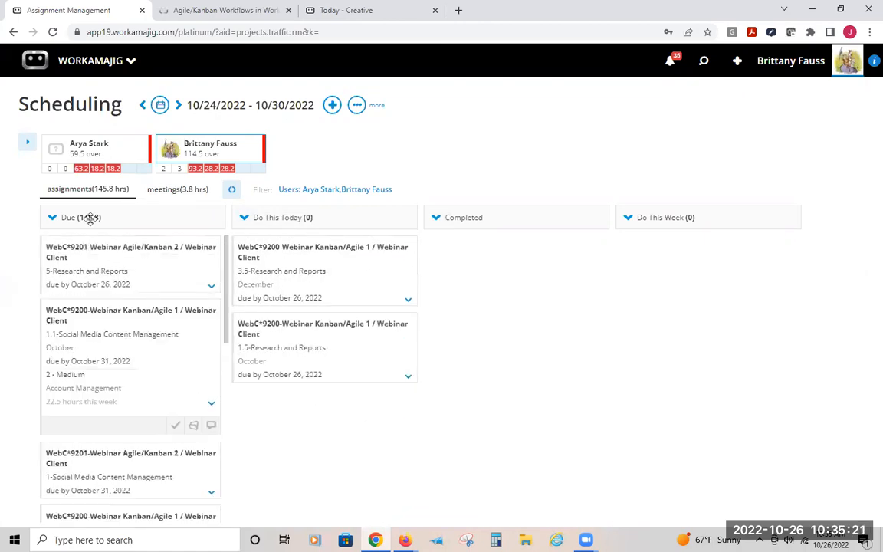
{"action": "scroll", "coordinate": [139, 272], "scroll_direction": "down", "scroll_amount": 2}
{"action": "left_click_drag", "start_coordinate": [140, 276], "coordinate": [315, 453]}
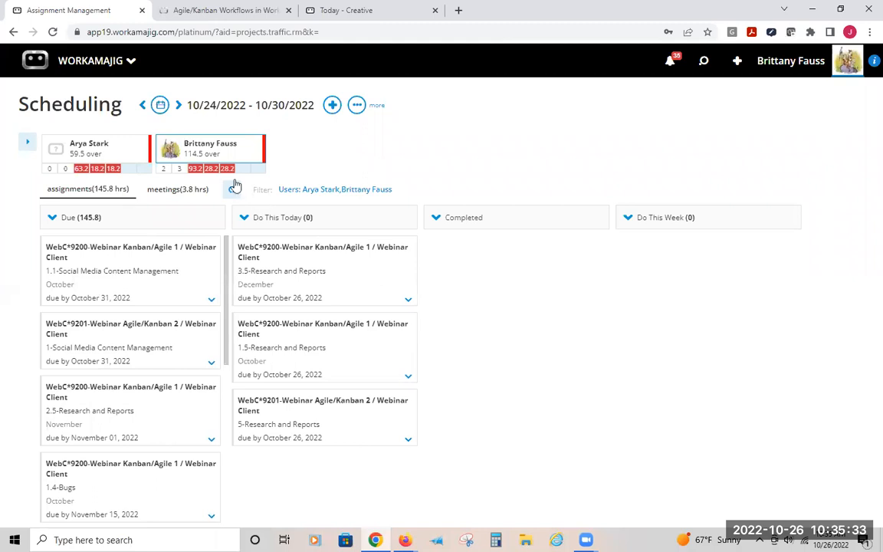
Move the second user's two Social Media Content Management assignments and November Research and Reports assignment from Due to Do This Week
{"action": "left_click_drag", "start_coordinate": [119, 253], "coordinate": [766, 259]}
{"action": "left_click_drag", "start_coordinate": [73, 317], "coordinate": [203, 322]}
{"action": "left_click_drag", "start_coordinate": [153, 275], "coordinate": [666, 458]}
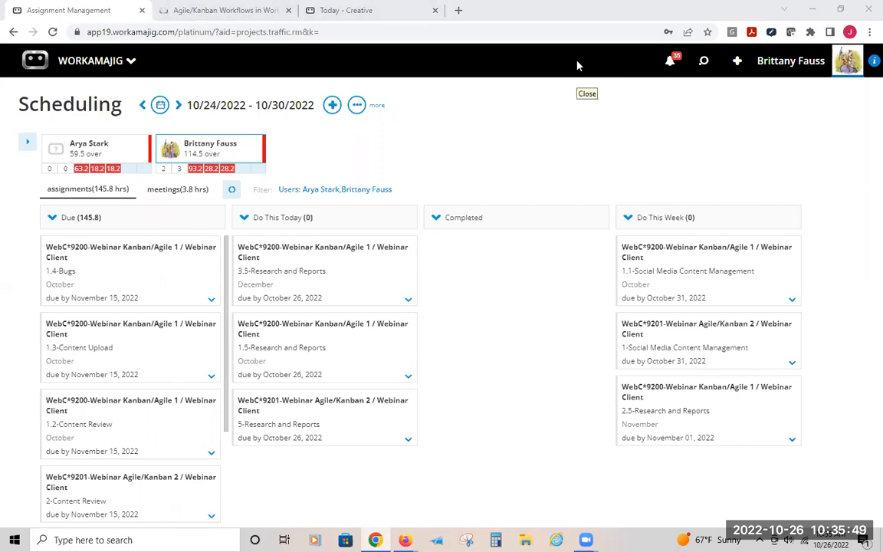
{"action": "left_click", "coordinate": [629, 130]}
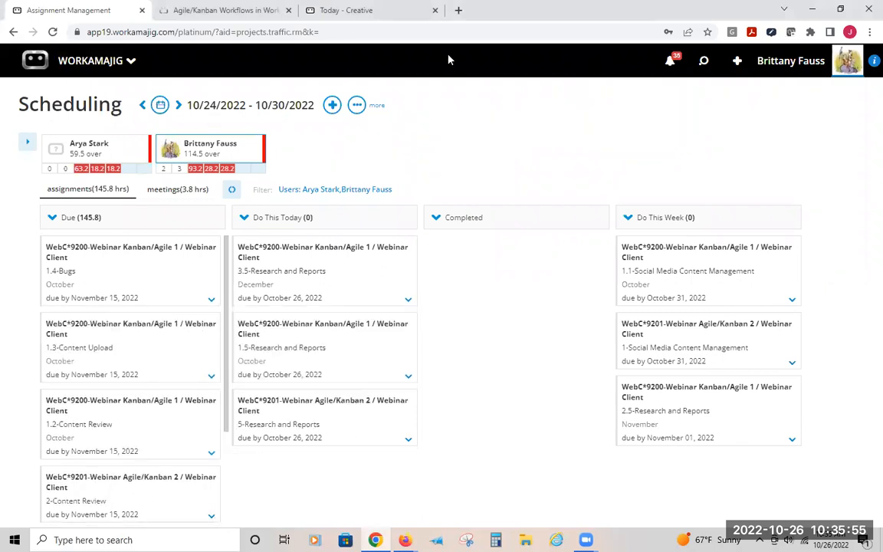
Advance the board to the week 10/31/2022 - 11/6/2022 and examine the assignments under Due before this week
{"action": "left_click", "coordinate": [177, 106]}
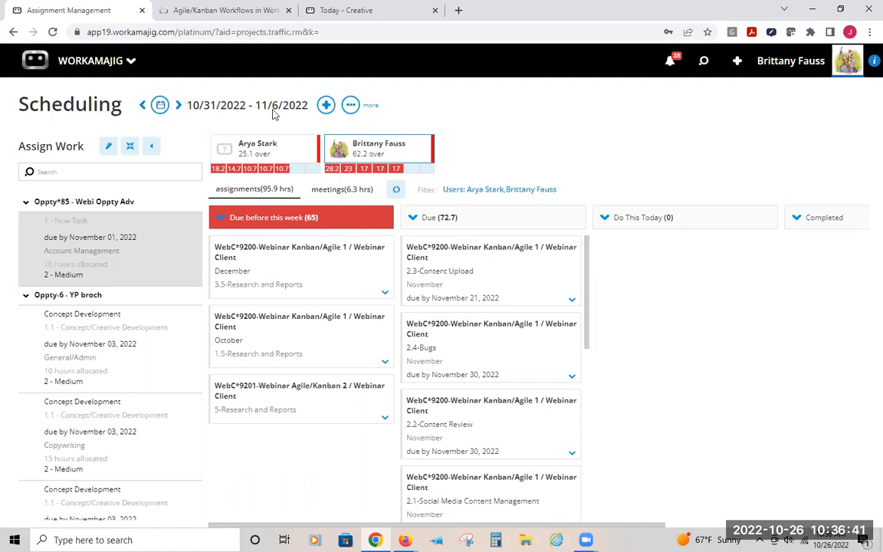
{"action": "mouse_move", "coordinate": [314, 262]}
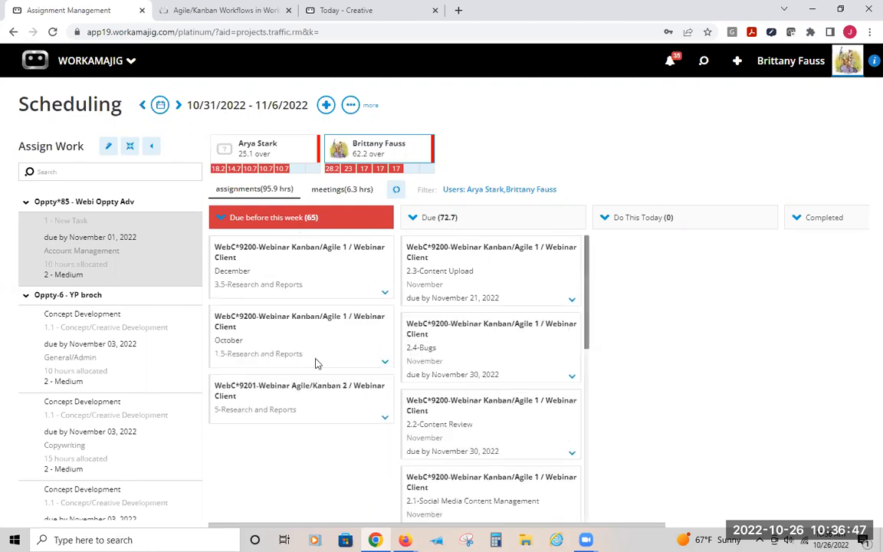
{"action": "mouse_move", "coordinate": [277, 362]}
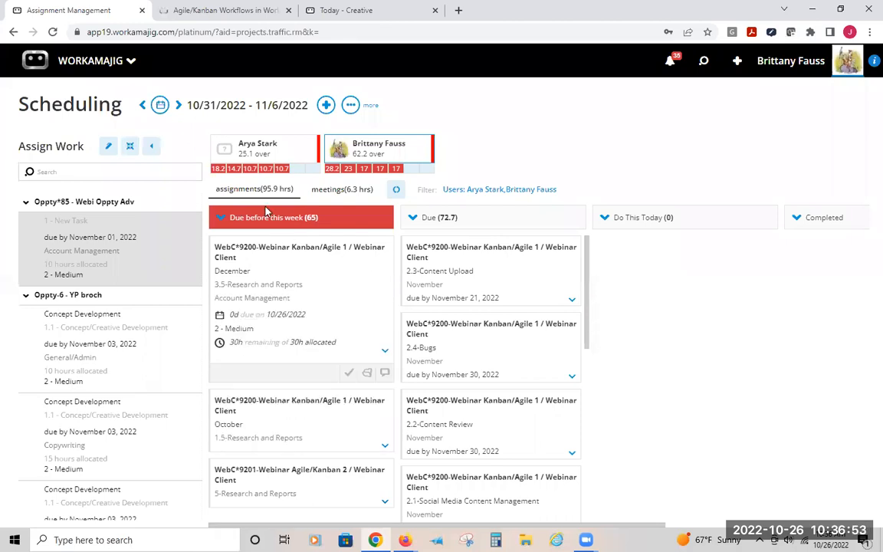
Collapse the Due before this week and Completed columns and hide the Assign Work list on the Scheduling board
{"action": "left_click", "coordinate": [221, 218]}
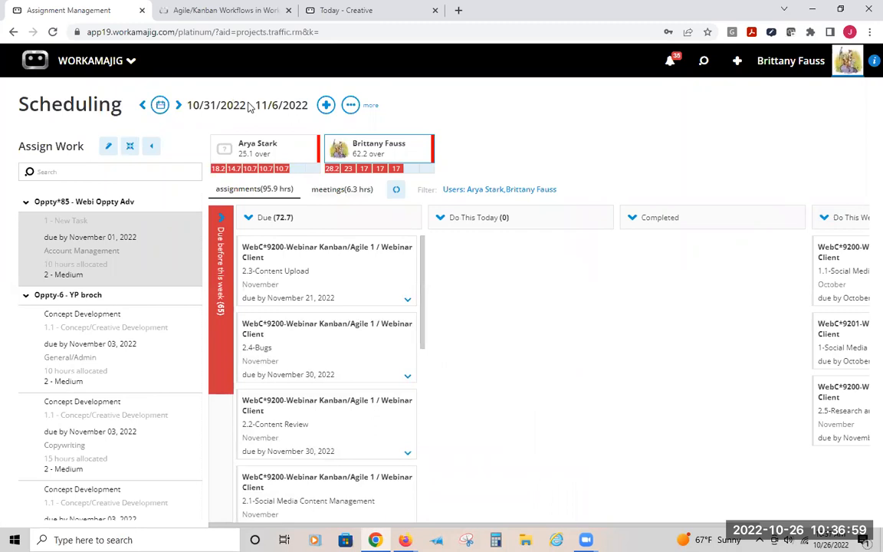
{"action": "left_click", "coordinate": [219, 220]}
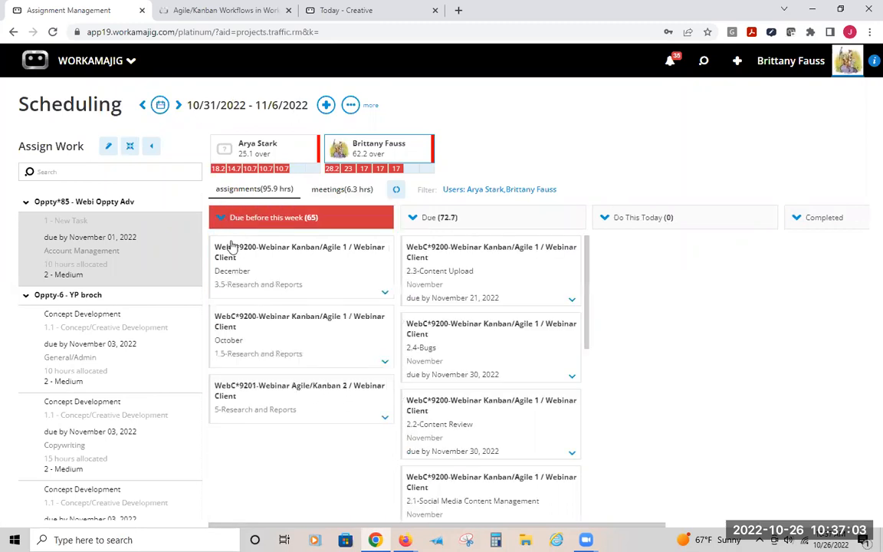
{"action": "left_click", "coordinate": [219, 220]}
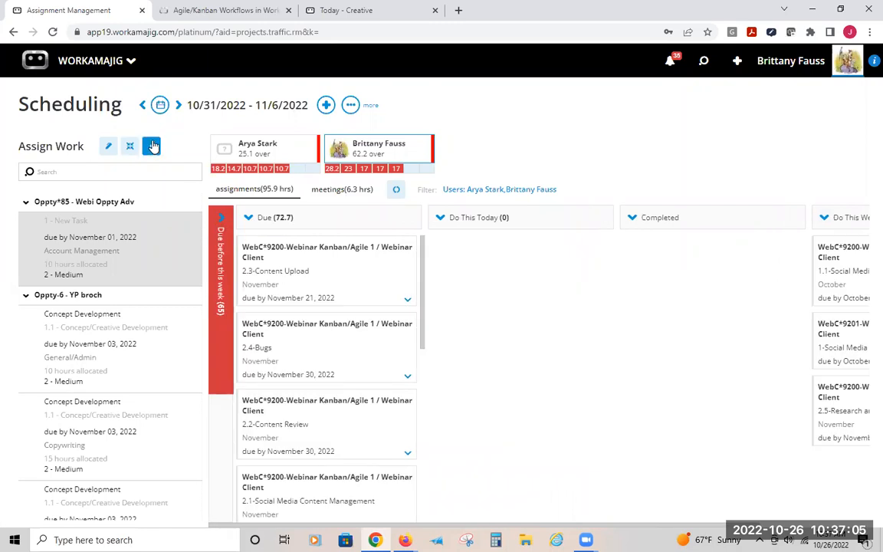
{"action": "left_click", "coordinate": [151, 146]}
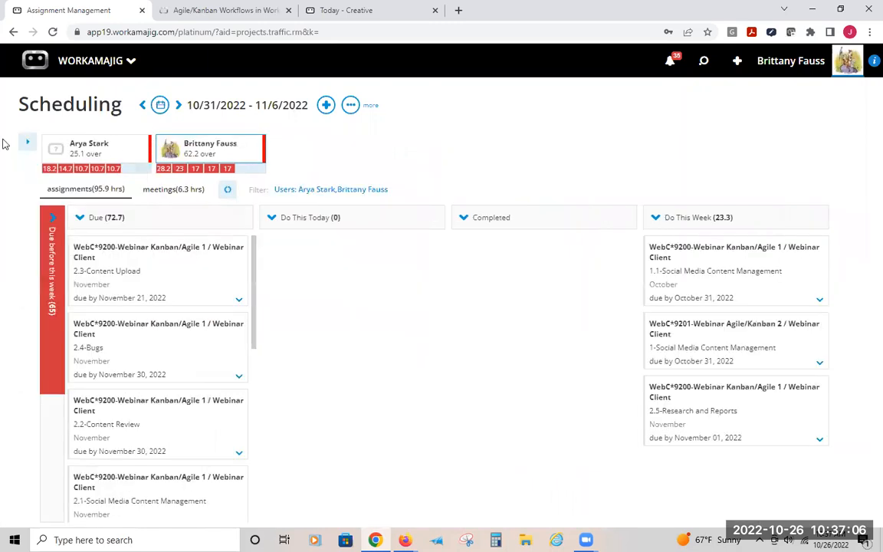
{"action": "left_click", "coordinate": [463, 217]}
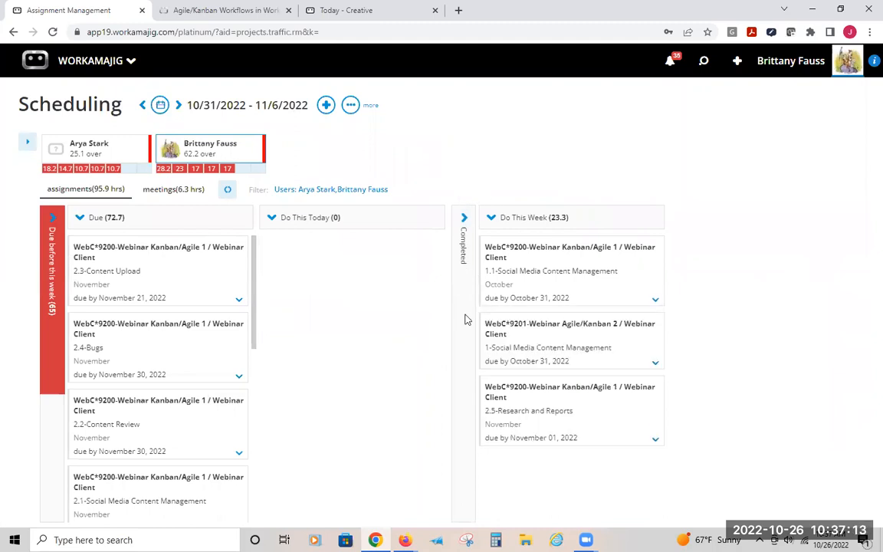
{"action": "left_click", "coordinate": [465, 223]}
{"action": "left_click", "coordinate": [468, 224]}
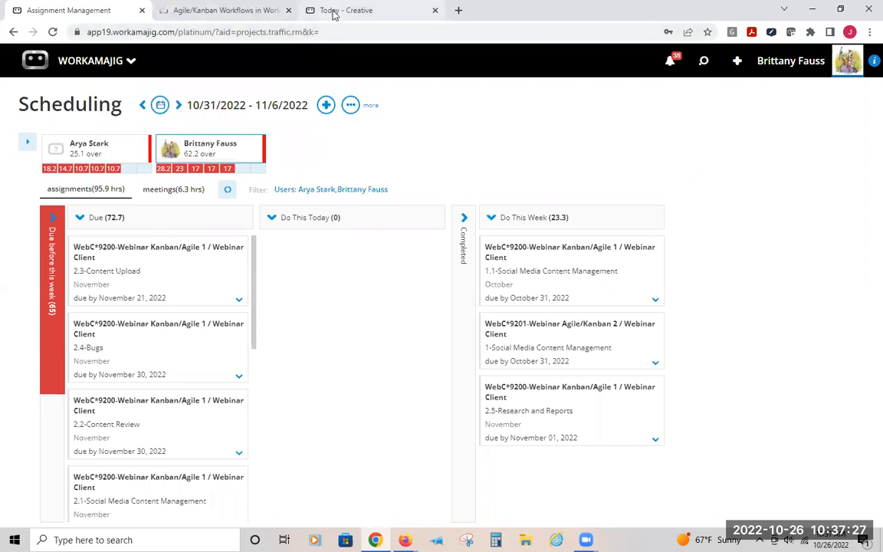
Show the apps available in the creatives group and return to the Scheduling board
{"action": "mouse_move", "coordinate": [333, 14]}
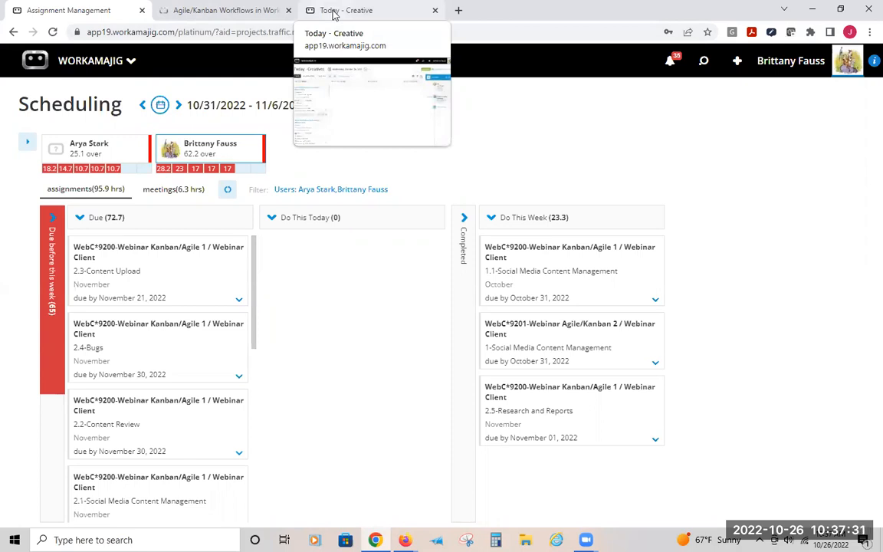
{"action": "left_click", "coordinate": [85, 61]}
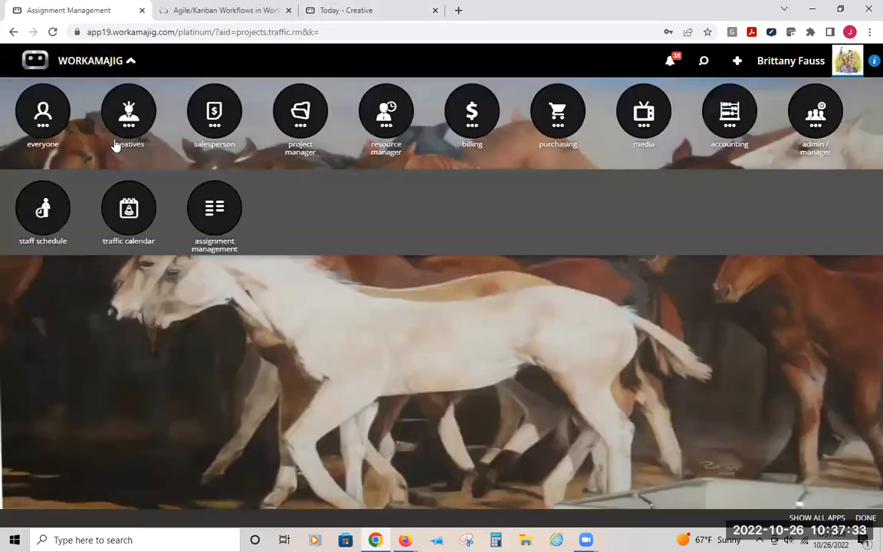
{"action": "left_click", "coordinate": [134, 118]}
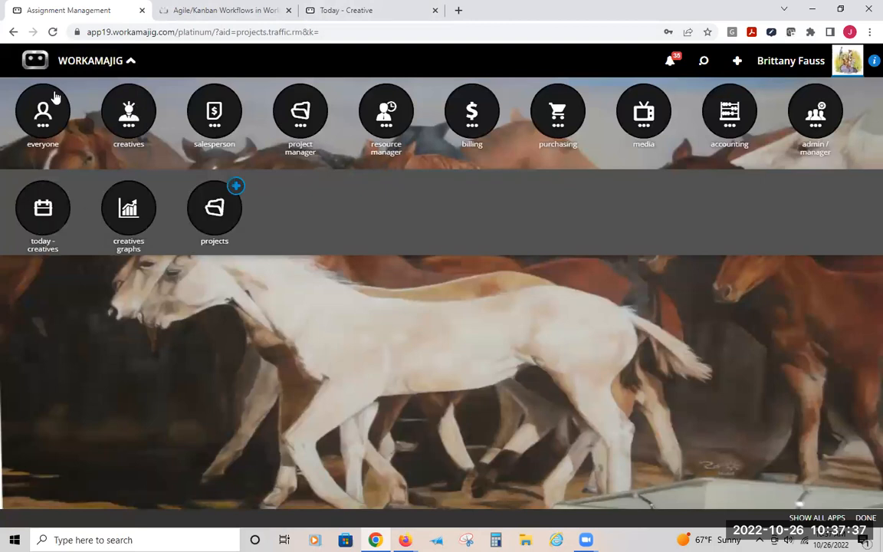
{"action": "left_click", "coordinate": [90, 61]}
Switch to the open Today - Creatives page and reload it to refresh the task board
{"action": "left_click", "coordinate": [337, 10]}
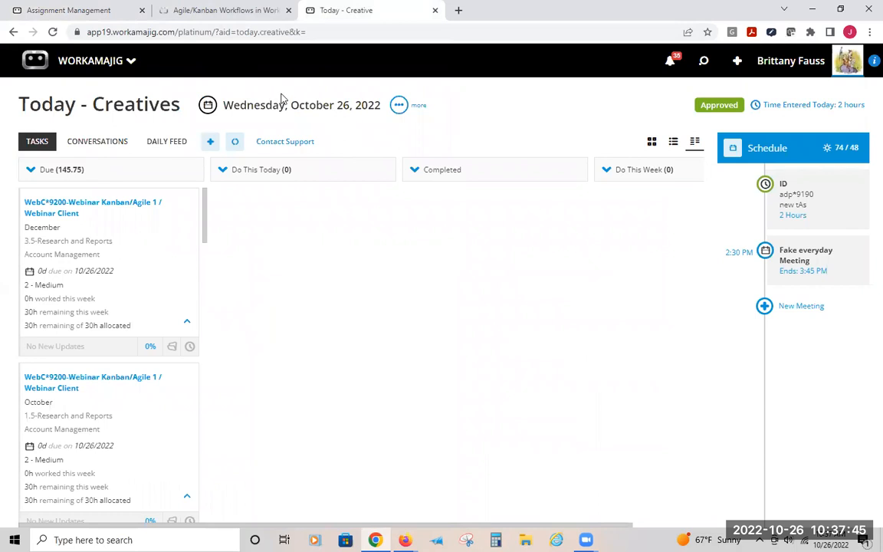
{"action": "left_click", "coordinate": [203, 33]}
{"action": "key", "text": "Return"}
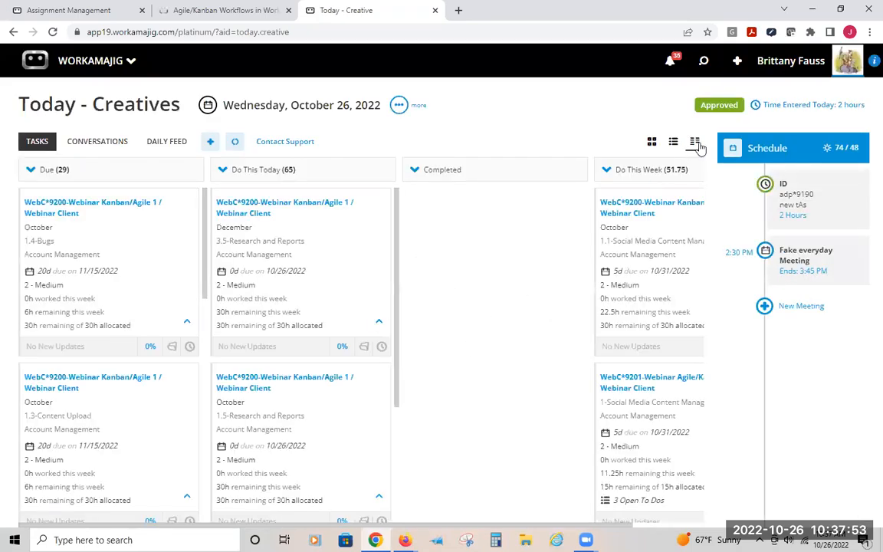
Show the Today - Creatives tasks in card view and examine the cards under each start date
{"action": "left_click", "coordinate": [652, 142]}
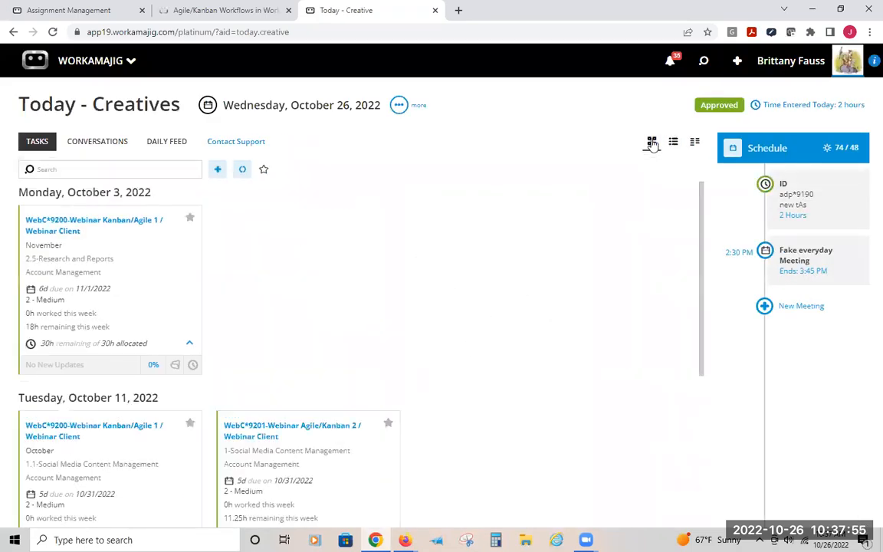
{"action": "scroll", "coordinate": [288, 312], "scroll_direction": "down", "scroll_amount": 5}
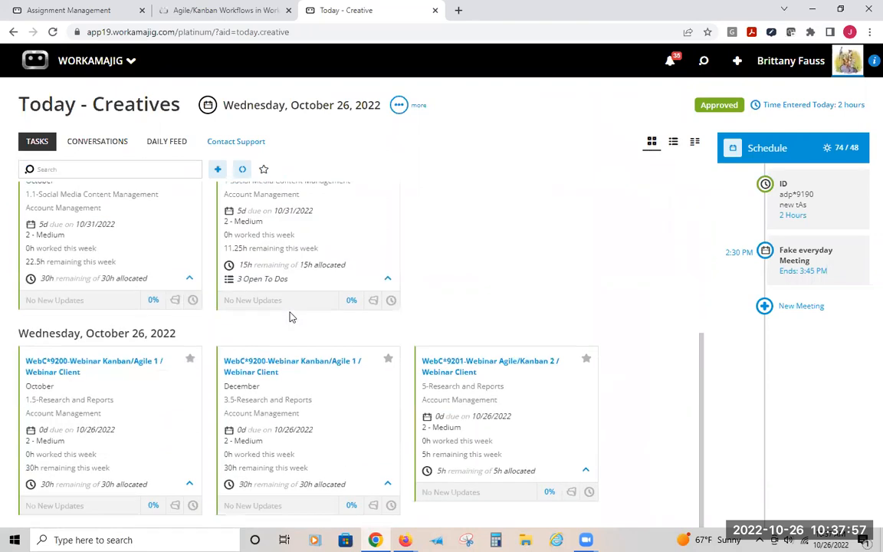
{"action": "scroll", "coordinate": [305, 368], "scroll_direction": "up", "scroll_amount": 5}
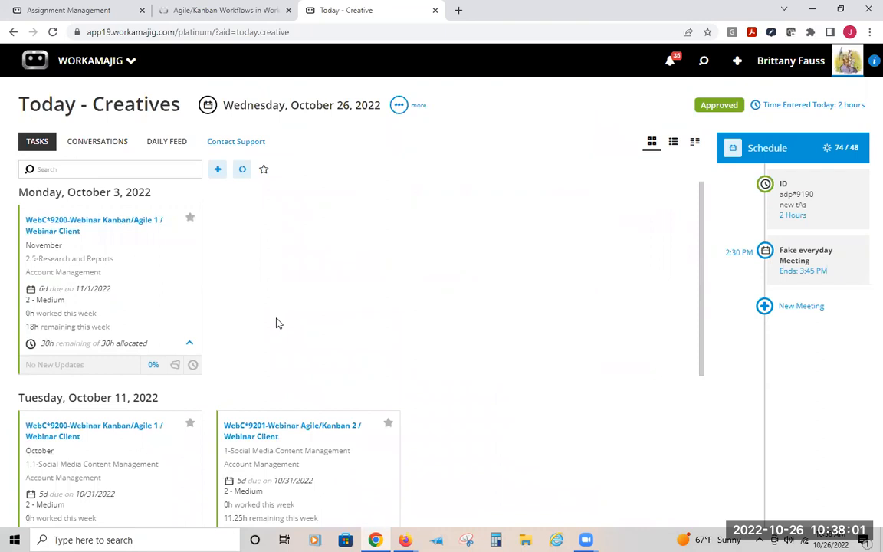
{"action": "scroll", "coordinate": [280, 326], "scroll_direction": "down", "scroll_amount": 3}
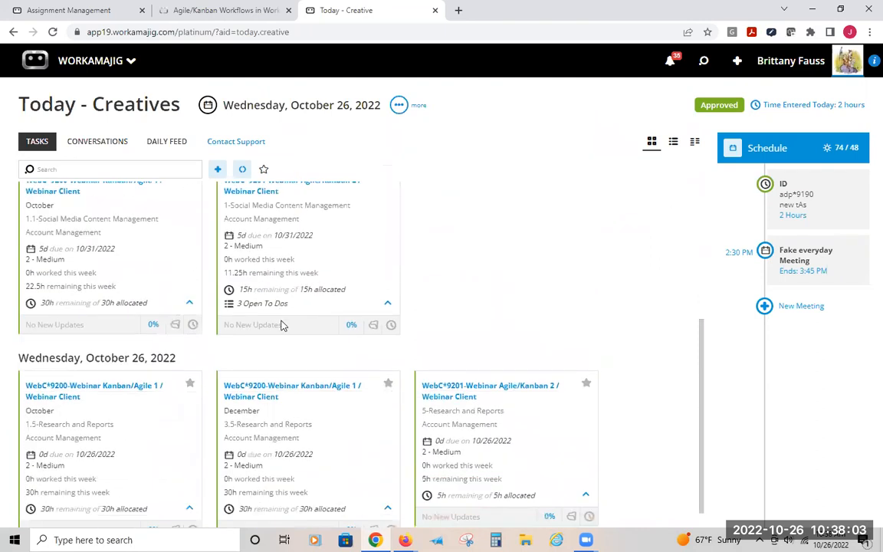
{"action": "scroll", "coordinate": [473, 306], "scroll_direction": "up", "scroll_amount": 5}
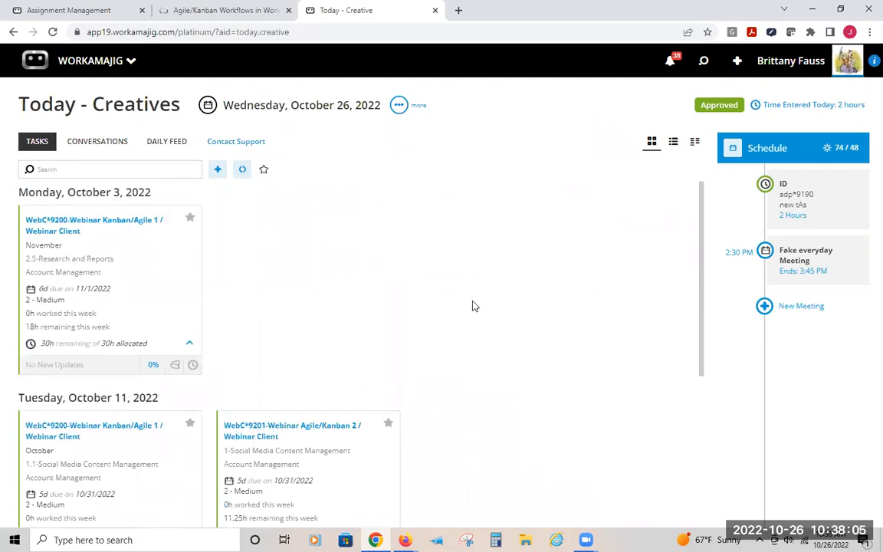
Review the display options for the Today - Creatives page and close them without saving
{"action": "left_click", "coordinate": [399, 106]}
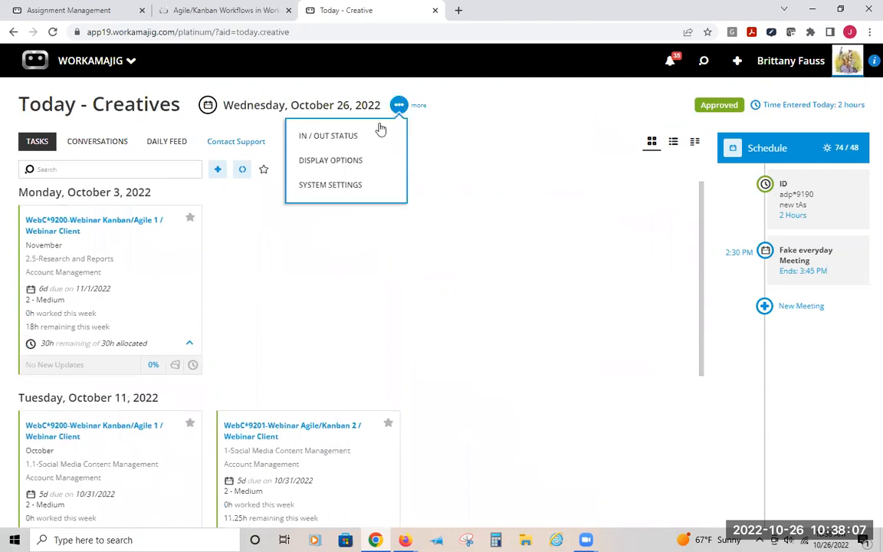
{"action": "left_click", "coordinate": [350, 161]}
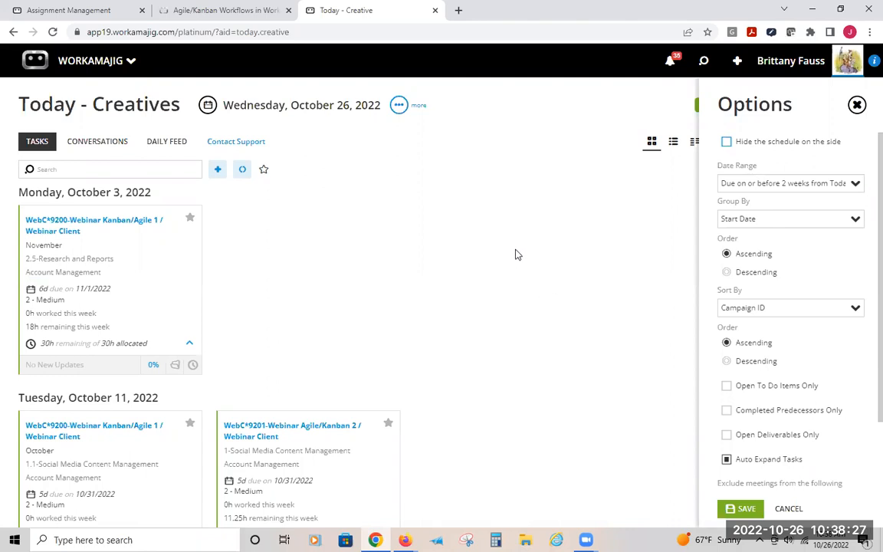
{"action": "left_click", "coordinate": [666, 182]}
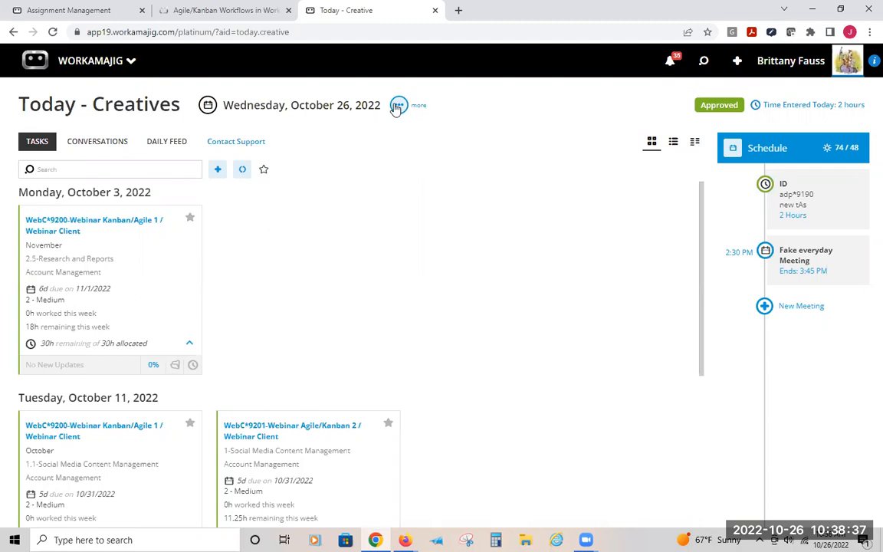
Open the page's system settings and examine the Company Defaults display options
{"action": "left_click", "coordinate": [398, 105]}
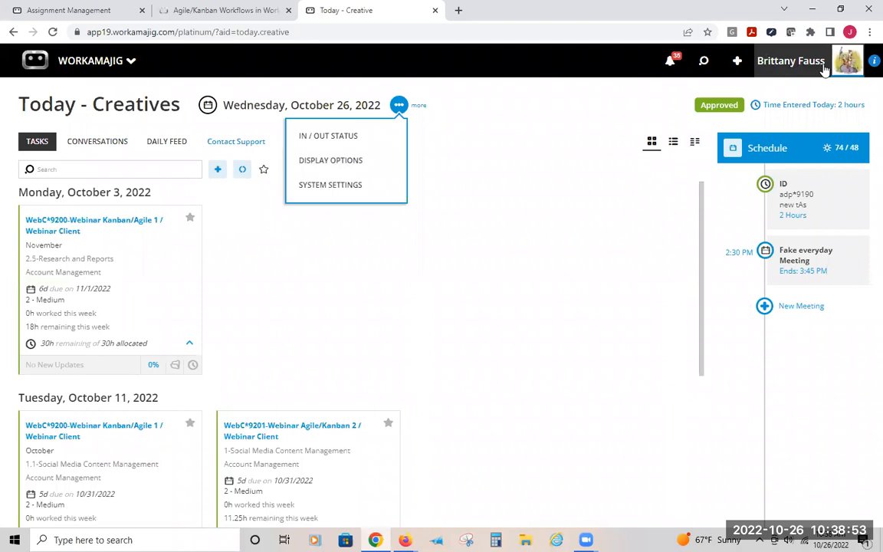
{"action": "left_click", "coordinate": [312, 188]}
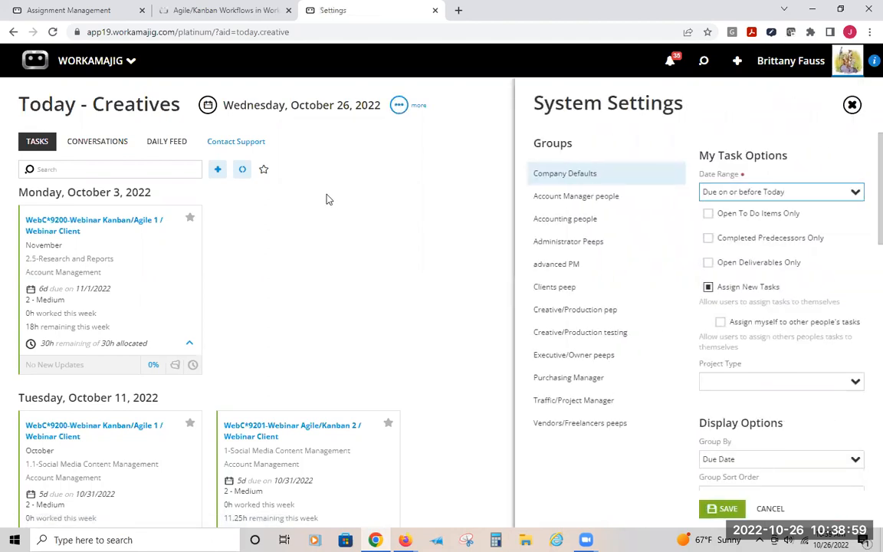
{"action": "scroll", "coordinate": [810, 237], "scroll_direction": "down", "scroll_amount": 5}
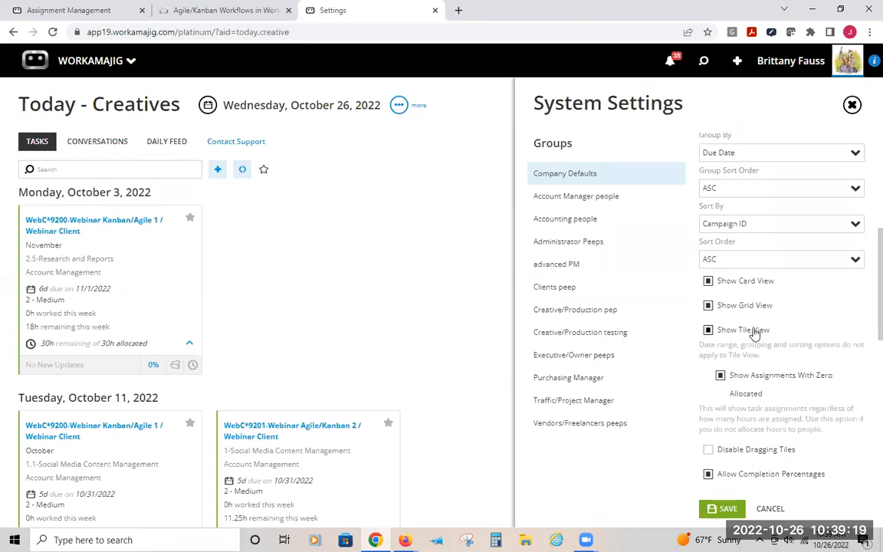
Try turning off Show Grid View and Show Card View in Company Defaults, discarding the changes when moving to the Clients peep group
{"action": "left_click", "coordinate": [709, 304]}
{"action": "left_click", "coordinate": [707, 281]}
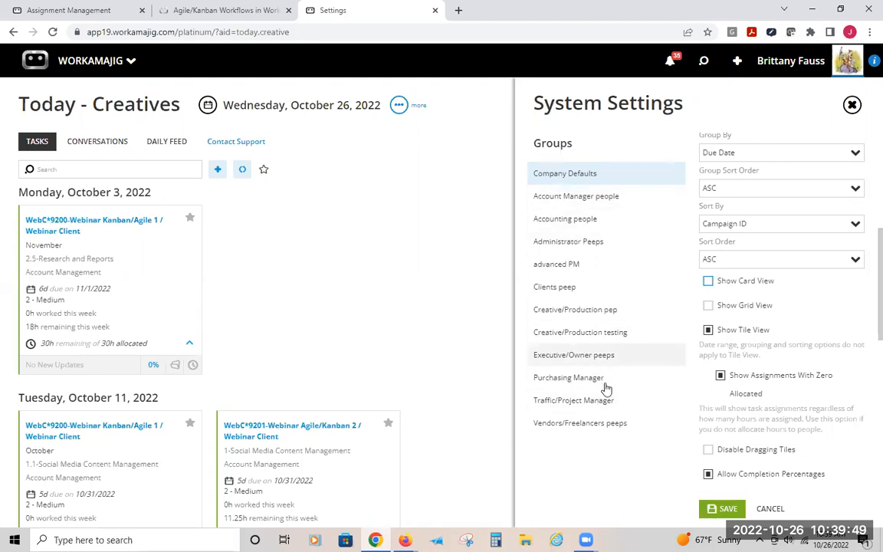
{"action": "left_click", "coordinate": [551, 286]}
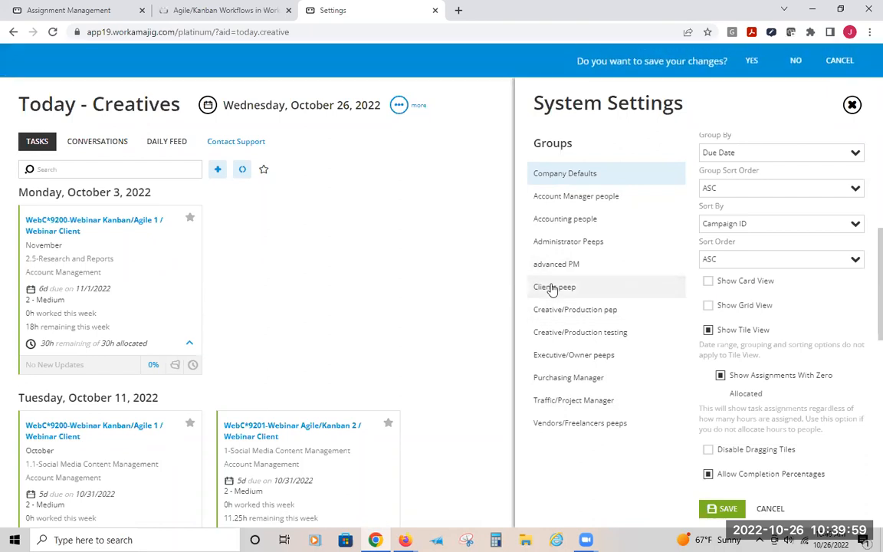
{"action": "left_click", "coordinate": [796, 60]}
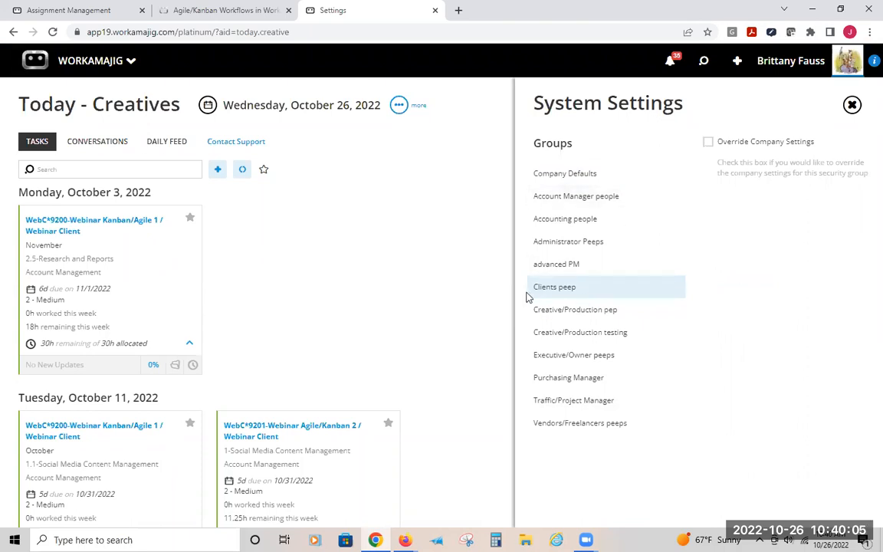
Override the company settings for the Clients peep group, review its view options and remove the override
{"action": "left_click", "coordinate": [708, 142]}
{"action": "scroll", "coordinate": [773, 295], "scroll_direction": "down", "scroll_amount": 3}
{"action": "scroll", "coordinate": [773, 295], "scroll_direction": "down", "scroll_amount": 3}
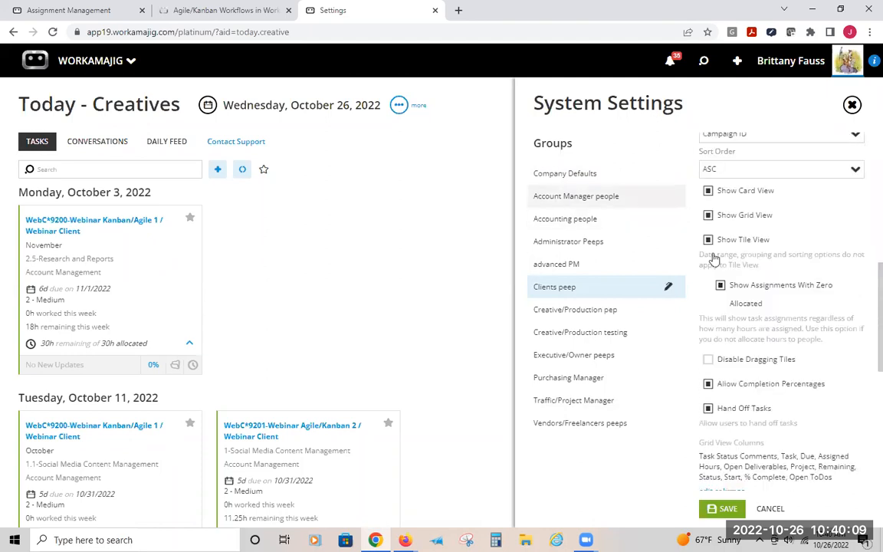
{"action": "scroll", "coordinate": [717, 207], "scroll_direction": "up", "scroll_amount": 6}
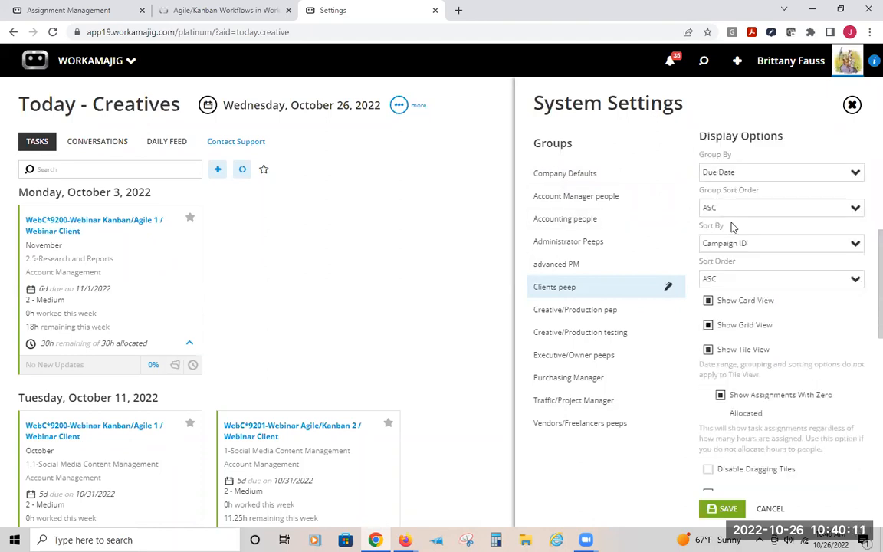
{"action": "left_click", "coordinate": [708, 142]}
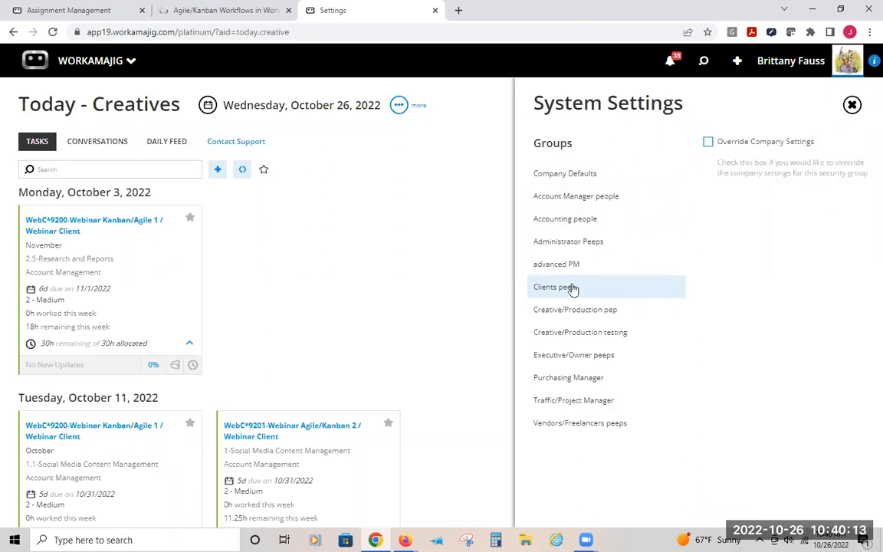
Turn off Show Card View and Show Grid View in Company Defaults and save, leaving the users' personal display options unchanged
{"action": "left_click", "coordinate": [565, 182]}
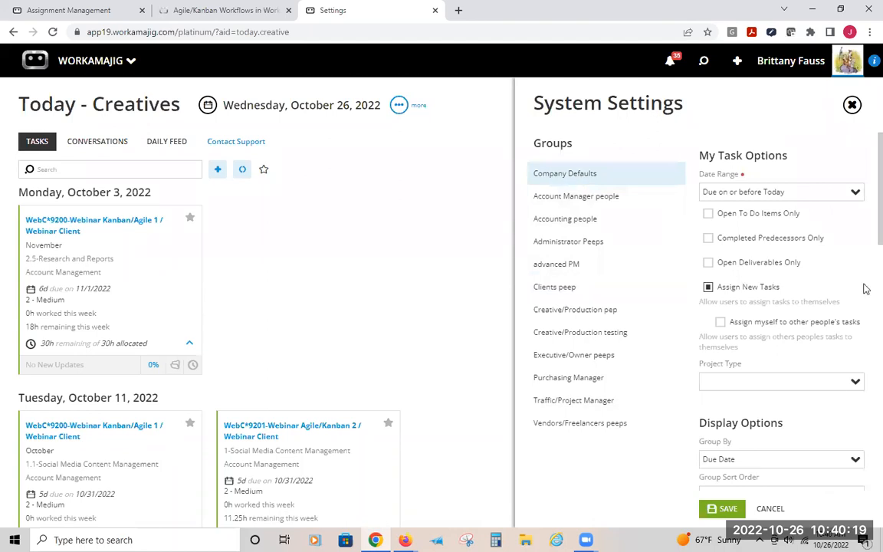
{"action": "scroll", "coordinate": [782, 291], "scroll_direction": "down", "scroll_amount": 4}
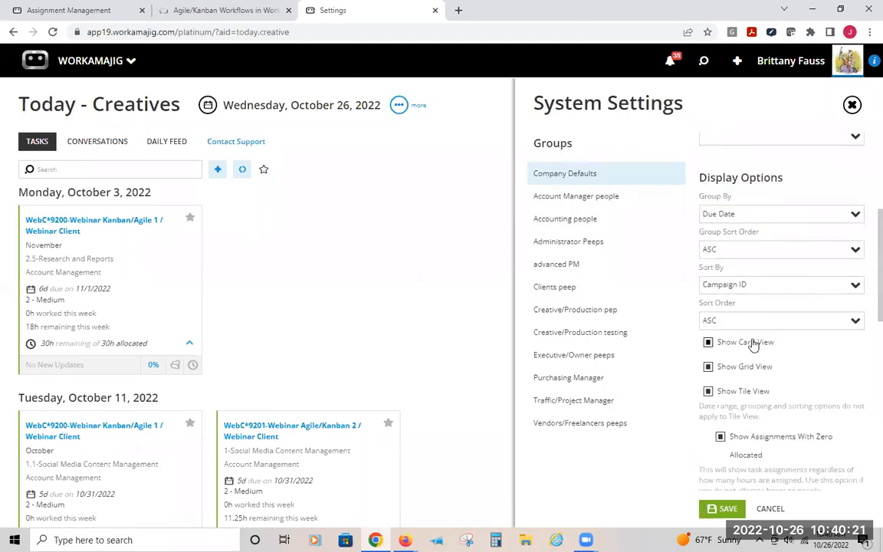
{"action": "left_click", "coordinate": [707, 344]}
{"action": "left_click", "coordinate": [707, 366]}
{"action": "left_click", "coordinate": [712, 508]}
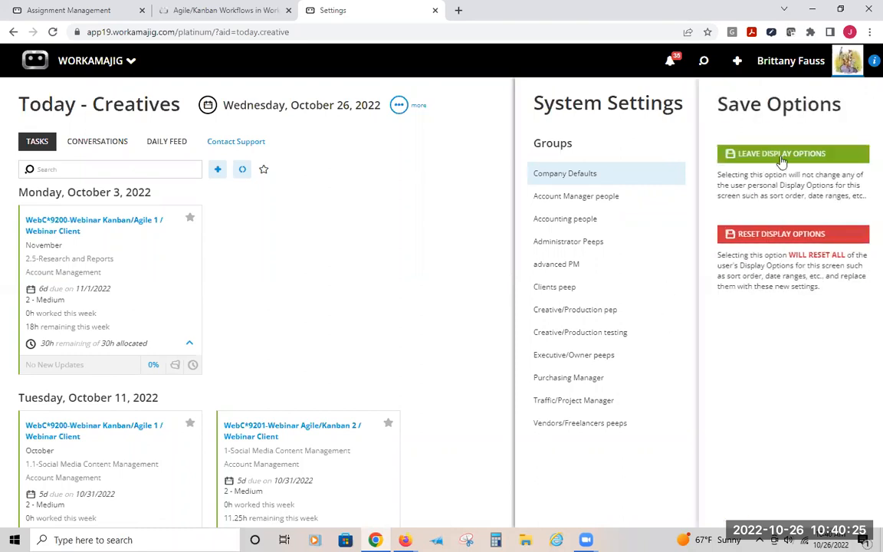
{"action": "left_click", "coordinate": [782, 152]}
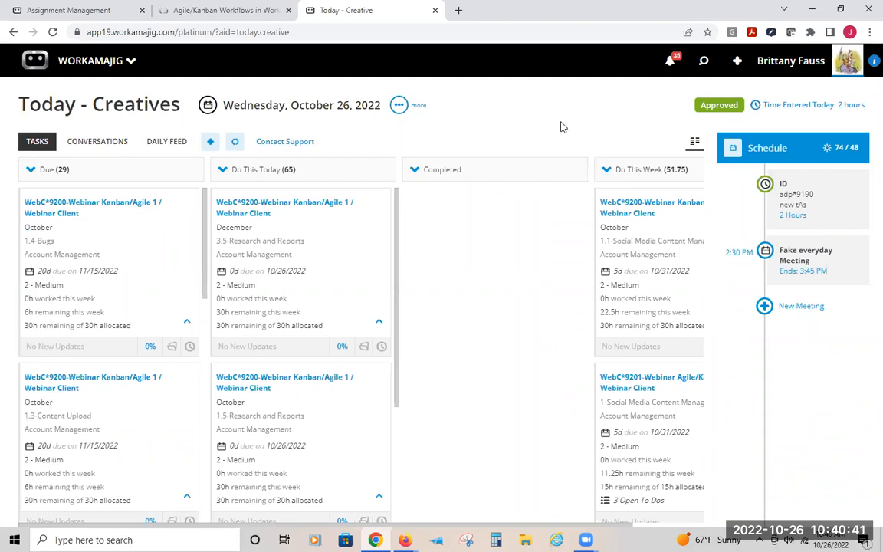
Collapse the Completed column on the Today - Creatives board
{"action": "left_click", "coordinate": [415, 170]}
{"action": "left_click", "coordinate": [414, 171]}
{"action": "left_click", "coordinate": [415, 171]}
{"action": "left_click", "coordinate": [415, 171]}
{"action": "left_click", "coordinate": [415, 171]}
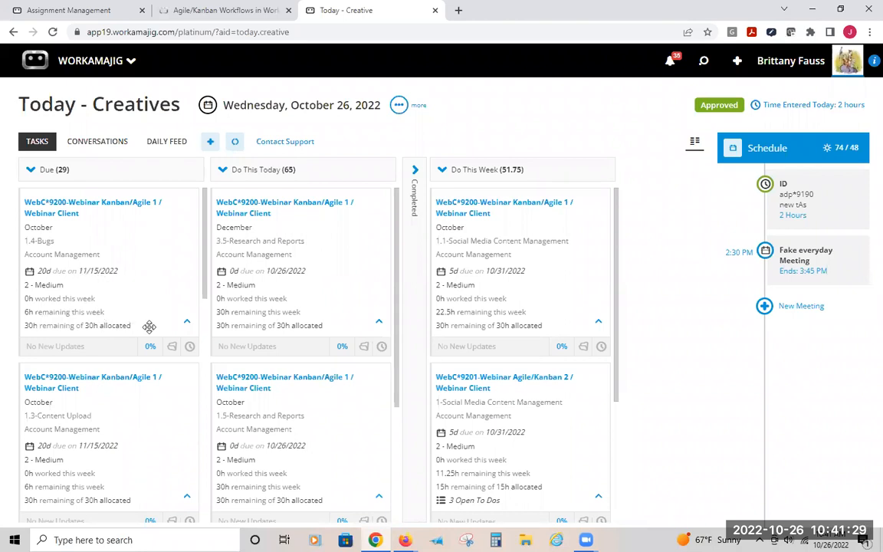
Try to save a 2-hour time entry dated 10/26/2022 for the 1.4-Bugs task, and close the form
{"action": "left_click", "coordinate": [190, 349]}
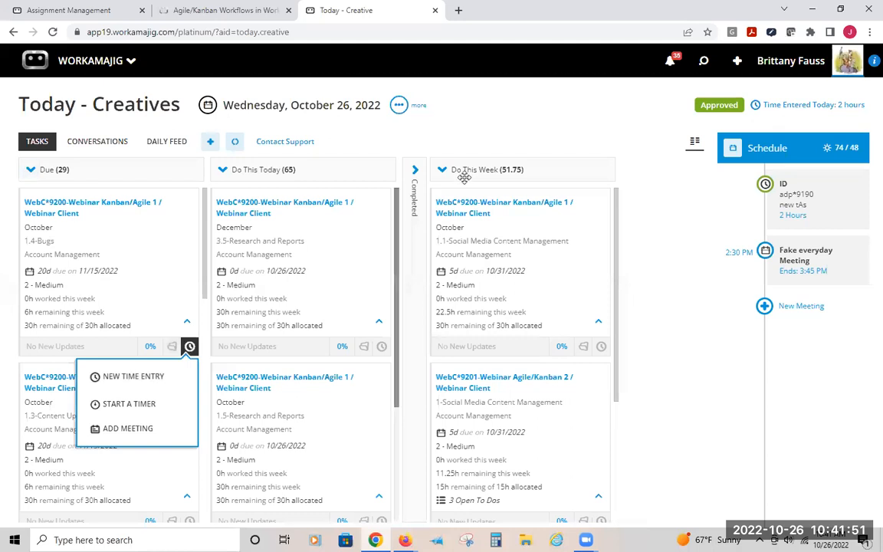
{"action": "left_click", "coordinate": [130, 377]}
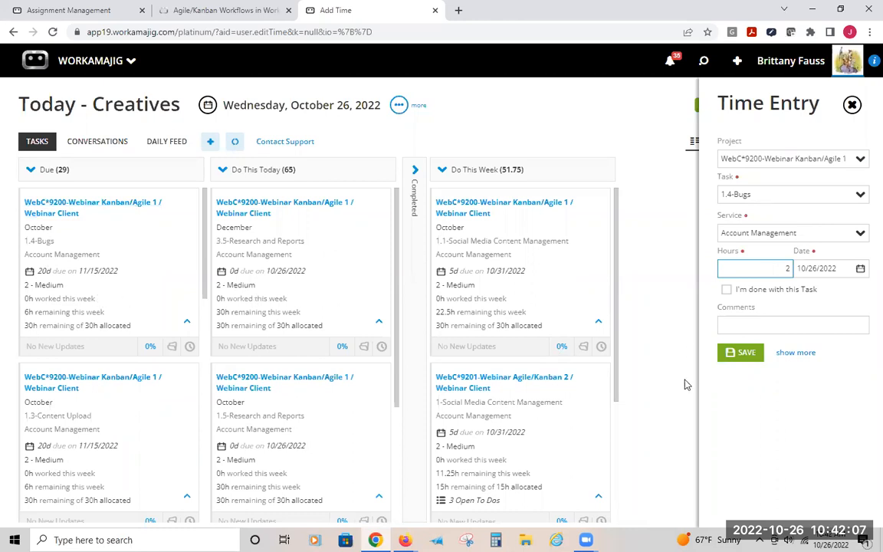
{"action": "left_click", "coordinate": [738, 320]}
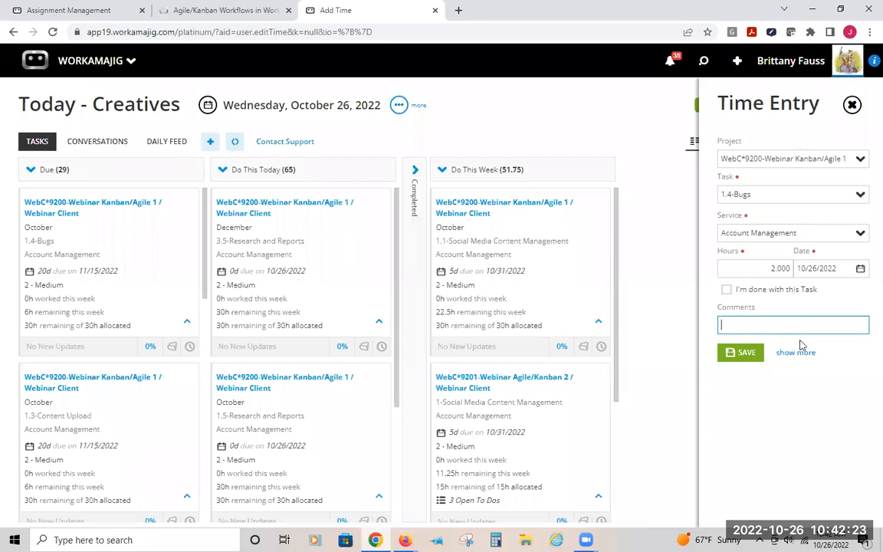
{"action": "left_click", "coordinate": [731, 363]}
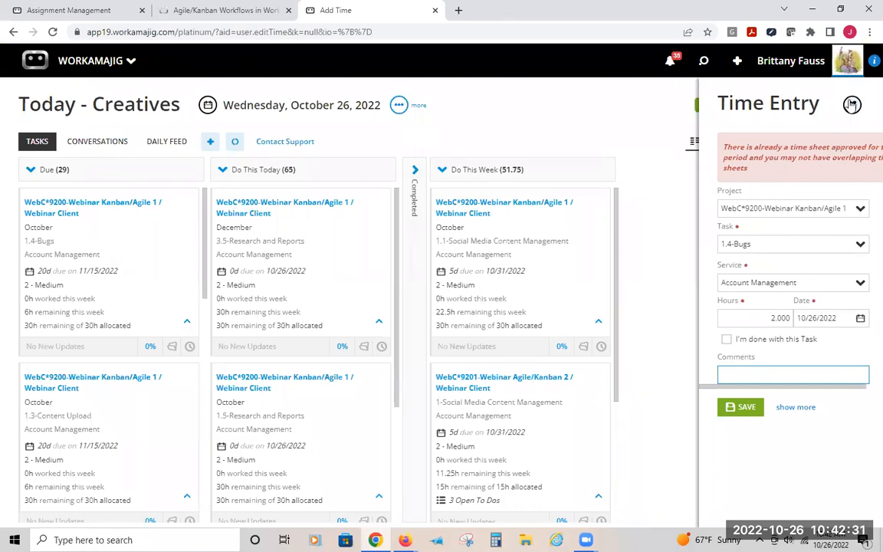
{"action": "left_click", "coordinate": [851, 106]}
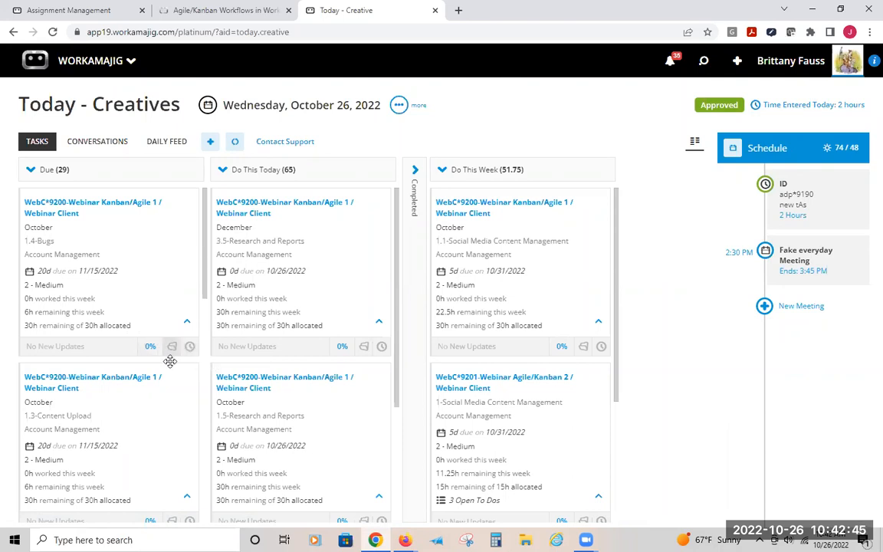
Look over a blank new time entry for the 1.4-Bugs task and close it without saving
{"action": "left_click", "coordinate": [189, 346]}
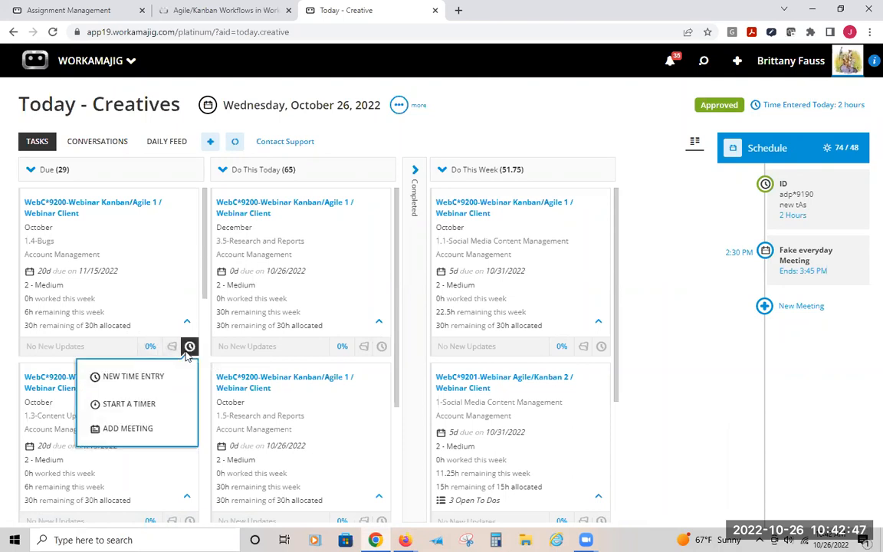
{"action": "left_click", "coordinate": [166, 378]}
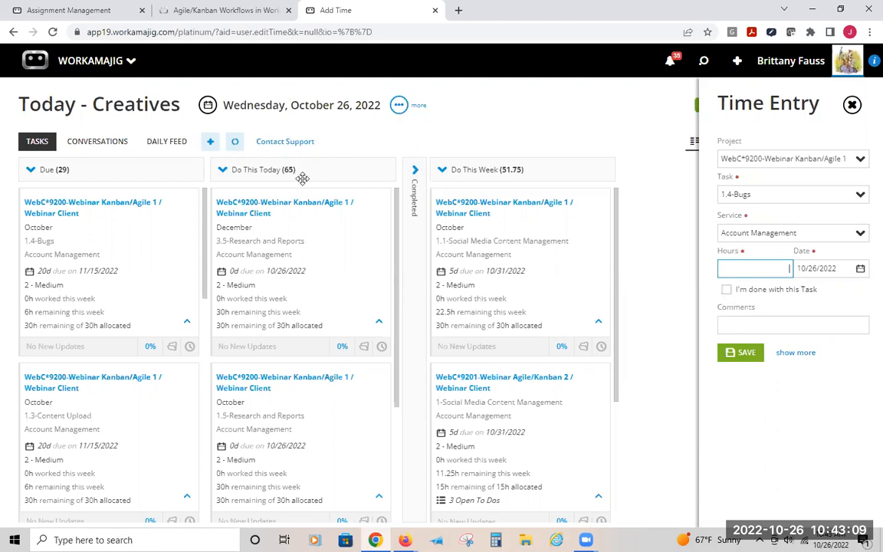
{"action": "left_click", "coordinate": [459, 145]}
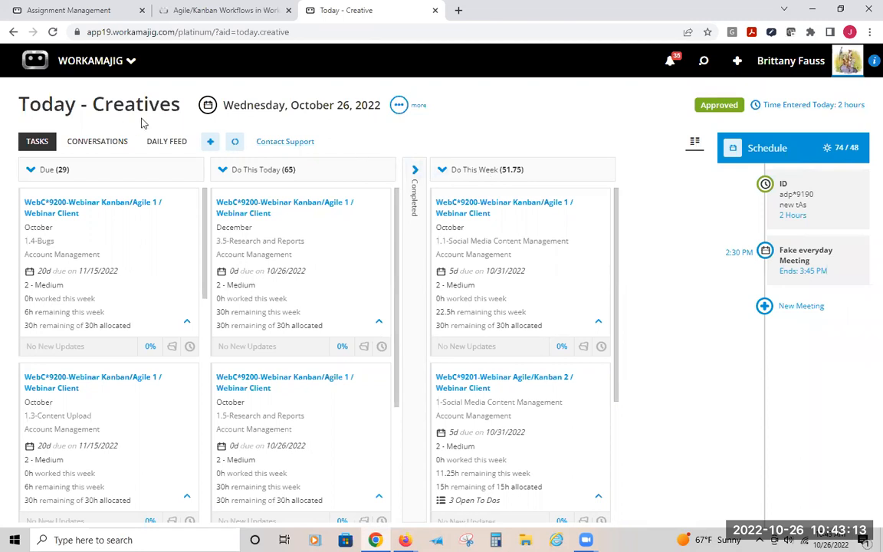
Expand the Completed column and view the project dashboard from the 3.5-Research and Reports card
{"action": "left_click", "coordinate": [414, 170]}
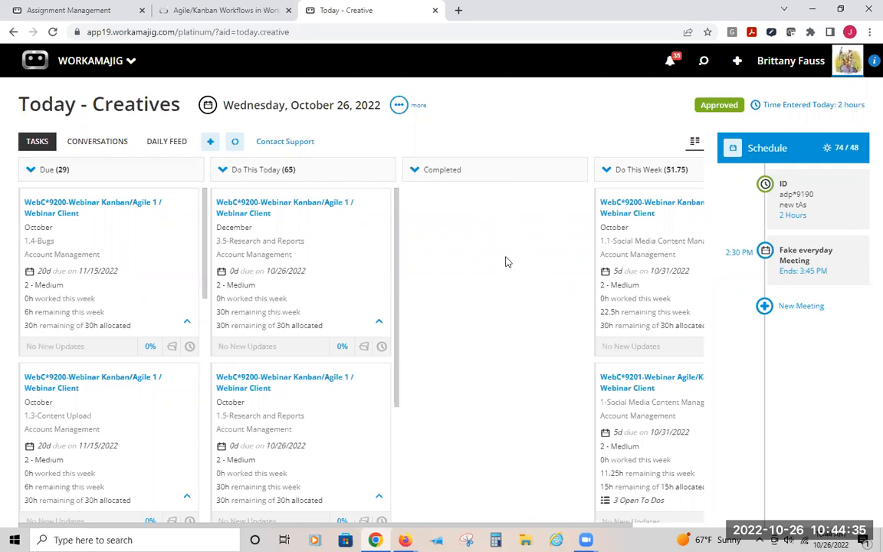
{"action": "left_click", "coordinate": [362, 349]}
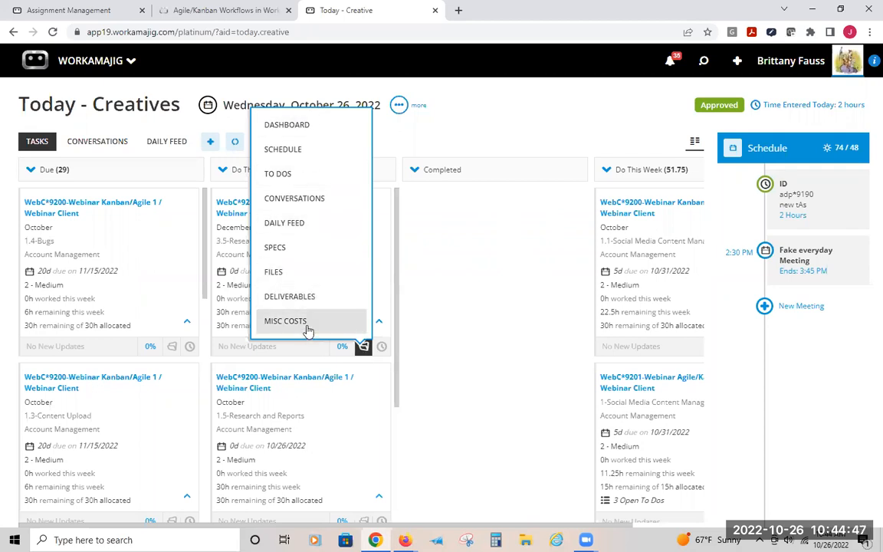
{"action": "left_click", "coordinate": [312, 127]}
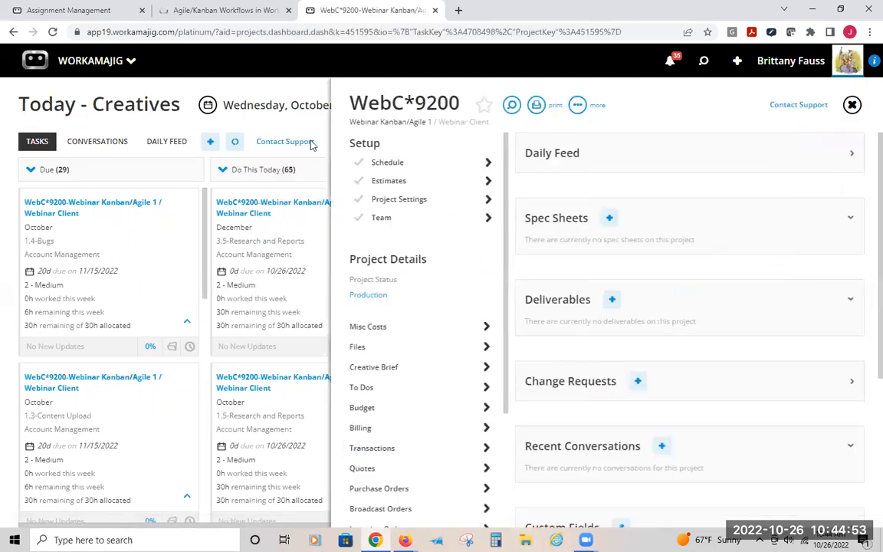
{"action": "left_click", "coordinate": [305, 123]}
Review the WebC*9200 project schedule from the 3.5-Research and Reports card and return to the board
{"action": "left_click", "coordinate": [362, 347]}
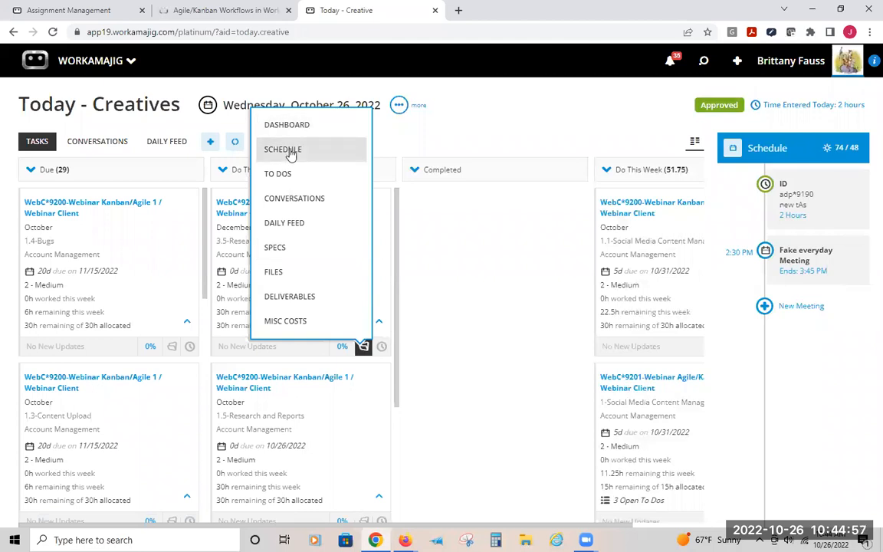
{"action": "left_click", "coordinate": [290, 152]}
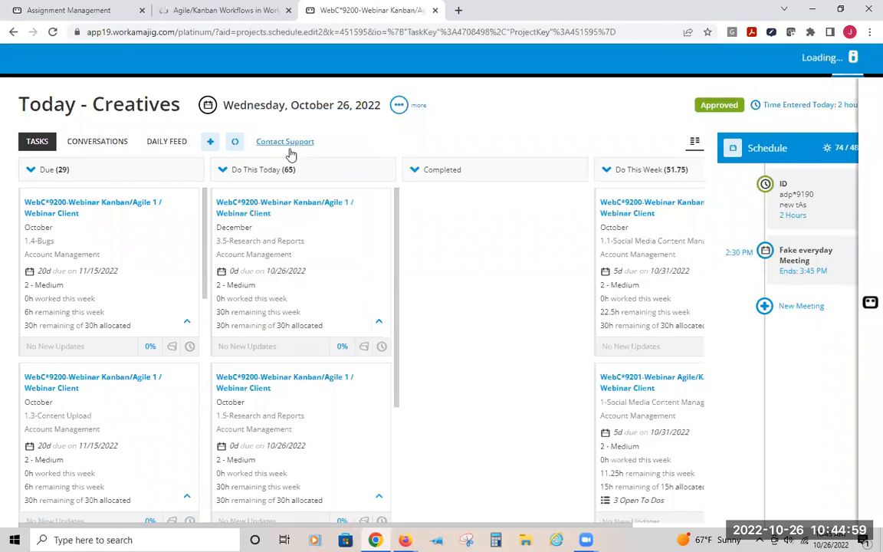
{"action": "scroll", "coordinate": [296, 429], "scroll_direction": "down", "scroll_amount": 2}
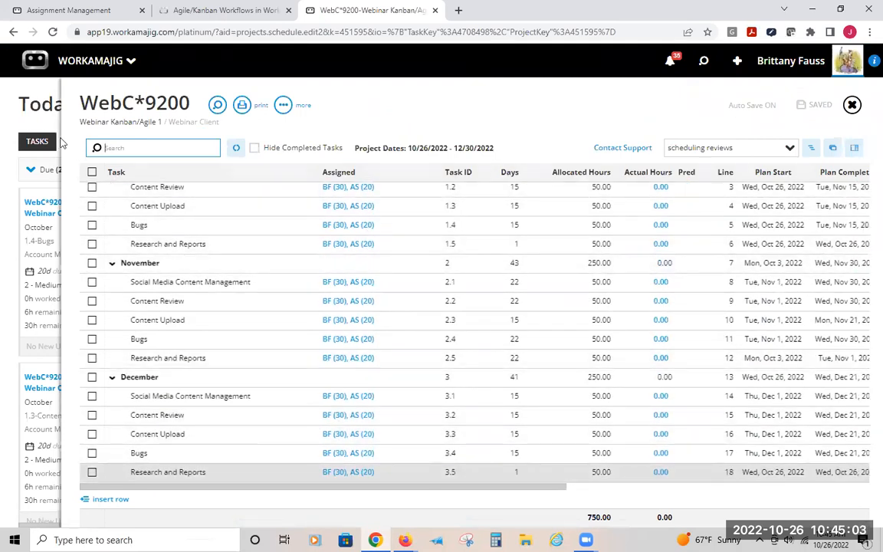
{"action": "left_click", "coordinate": [32, 92]}
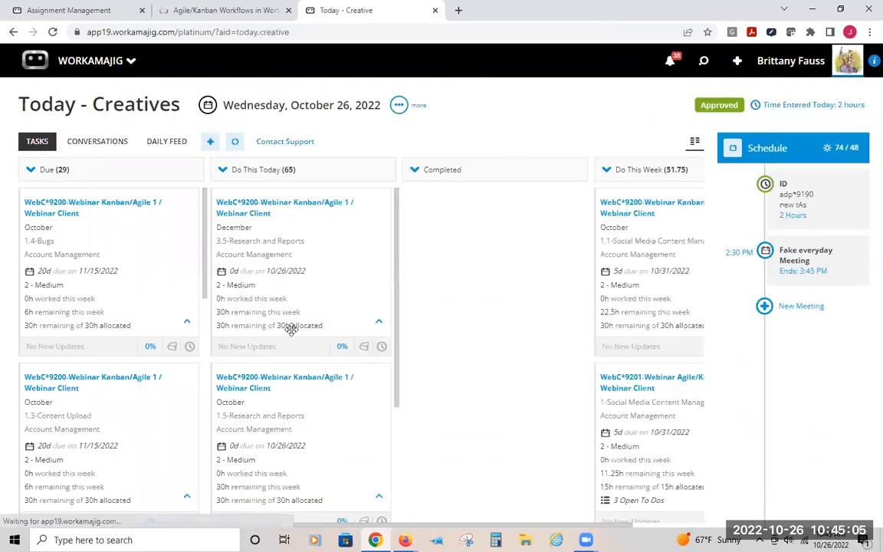
View the to-dos for the 3.5-Research and Reports task and check where the to do board sits among the project manager apps
{"action": "left_click", "coordinate": [365, 347]}
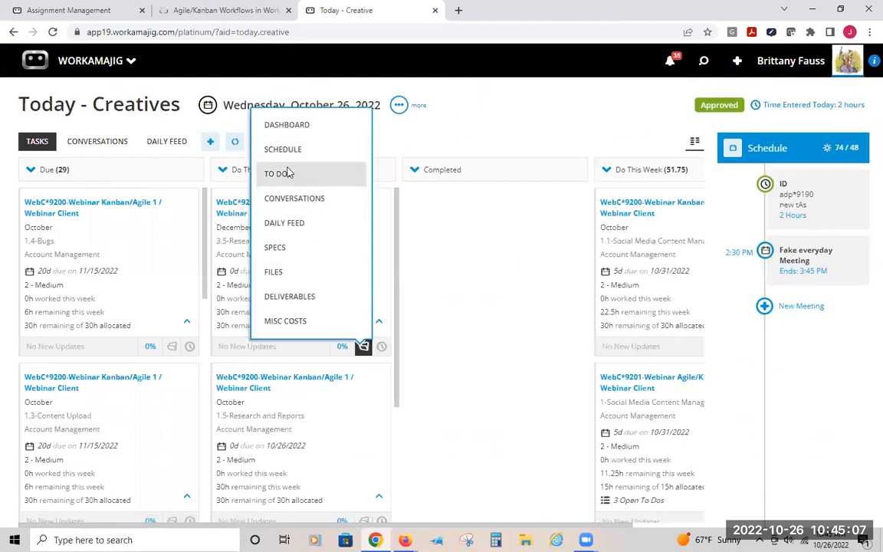
{"action": "left_click", "coordinate": [286, 173]}
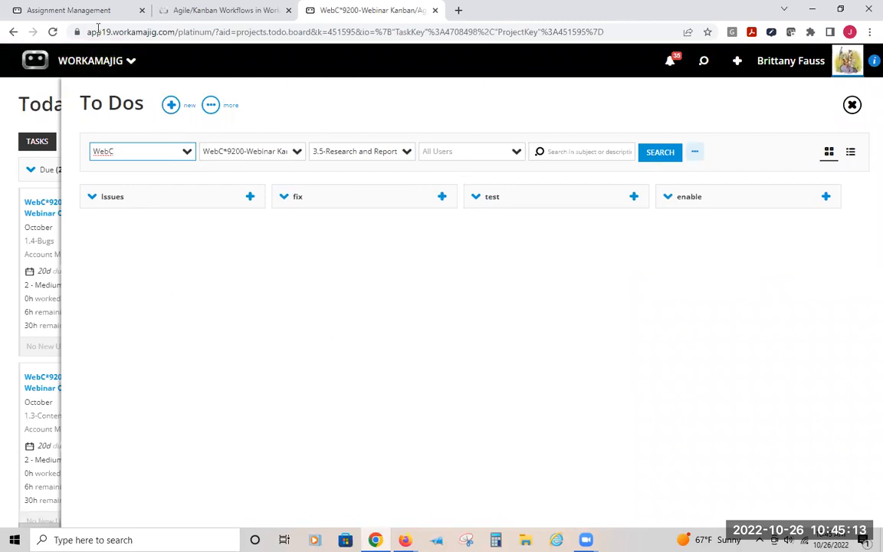
{"action": "left_click", "coordinate": [92, 63]}
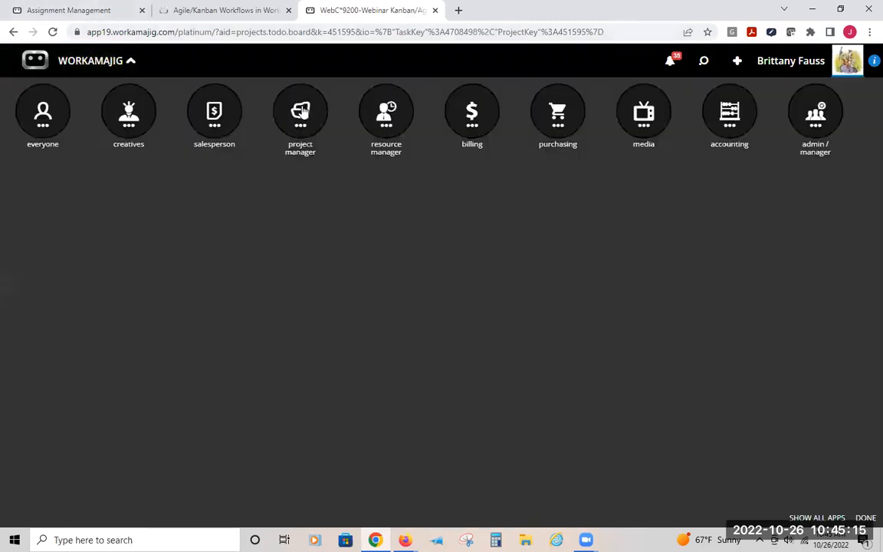
{"action": "left_click", "coordinate": [300, 112]}
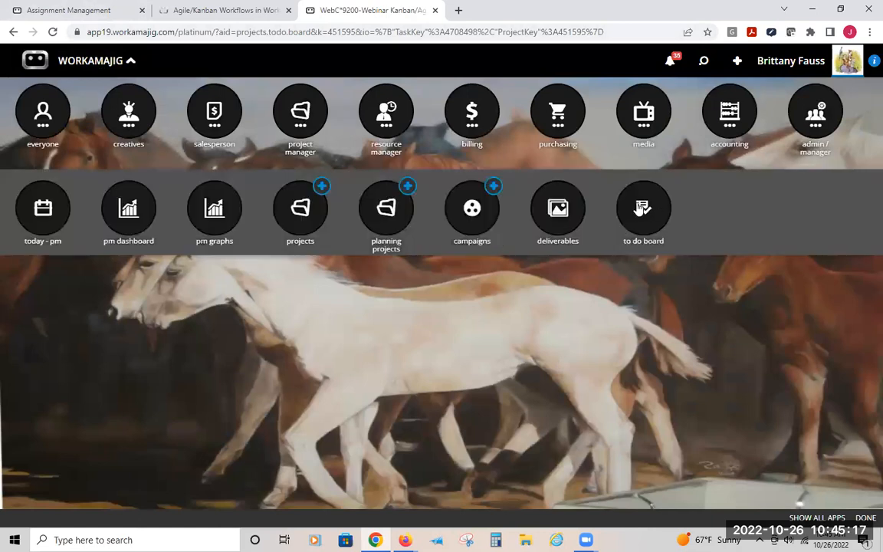
{"action": "left_click", "coordinate": [62, 6]}
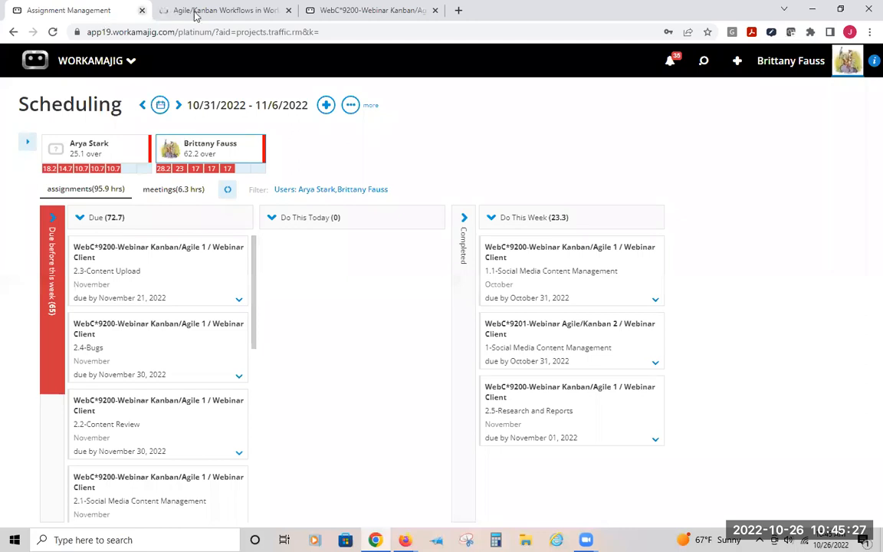
{"action": "left_click", "coordinate": [324, 14]}
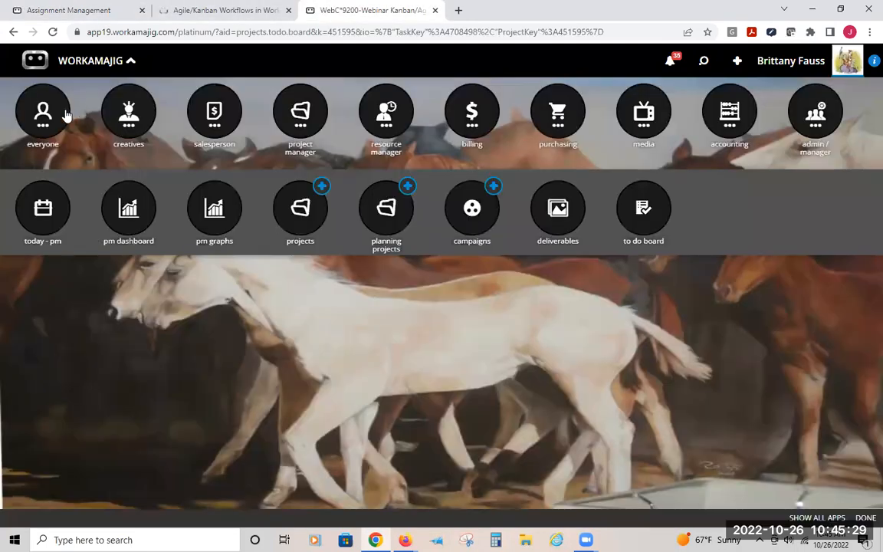
{"action": "left_click", "coordinate": [65, 51]}
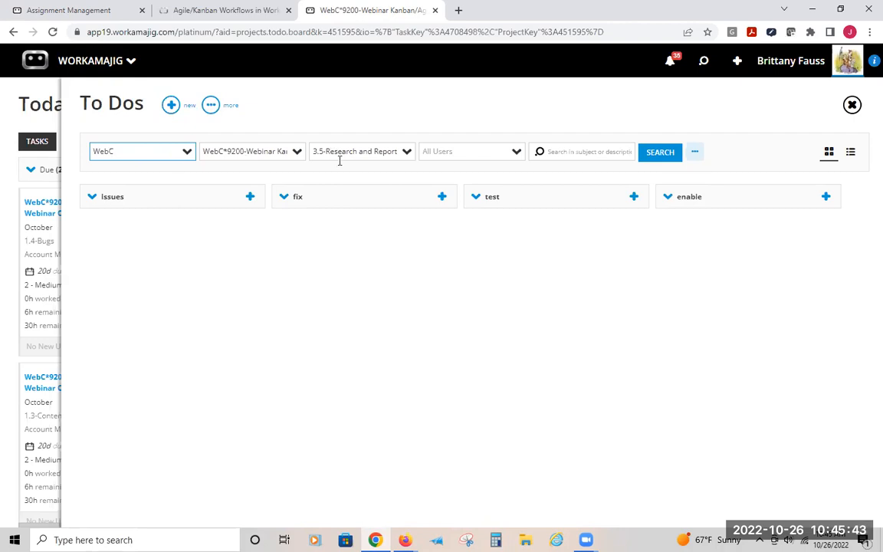
Clear the client, project and task filters on the To Dos board, search all to-dos, and return to Today - Creatives
{"action": "left_click_drag", "start_coordinate": [142, 153], "coordinate": [86, 146]}
{"action": "key", "text": "BackSpace"}
{"action": "left_click", "coordinate": [246, 151]}
{"action": "left_click", "coordinate": [344, 151]}
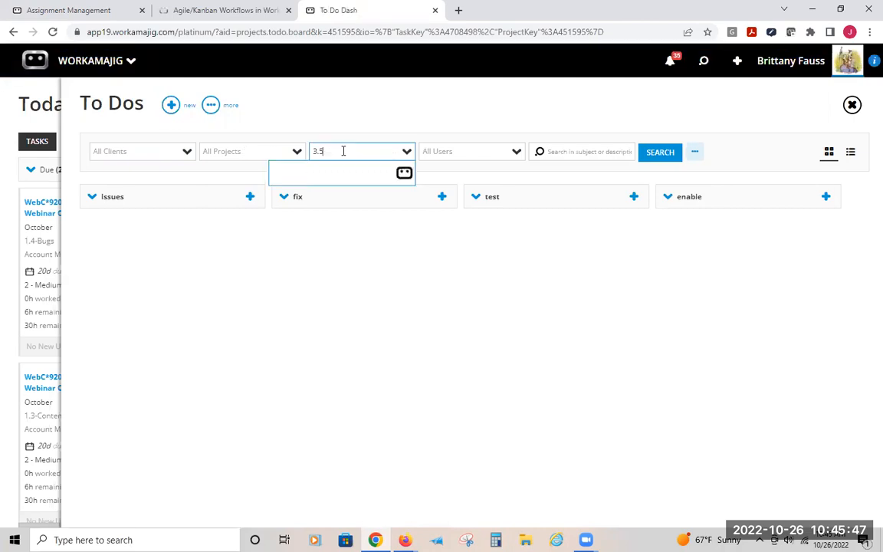
{"action": "key", "text": "BackSpace"}
{"action": "key", "text": "BackSpace"}
{"action": "key", "text": "BackSpace"}
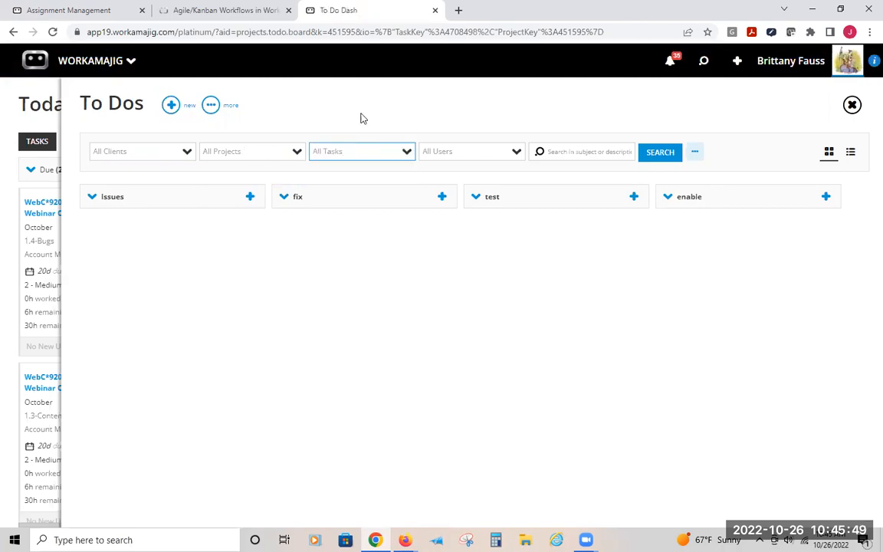
{"action": "key", "text": "Return"}
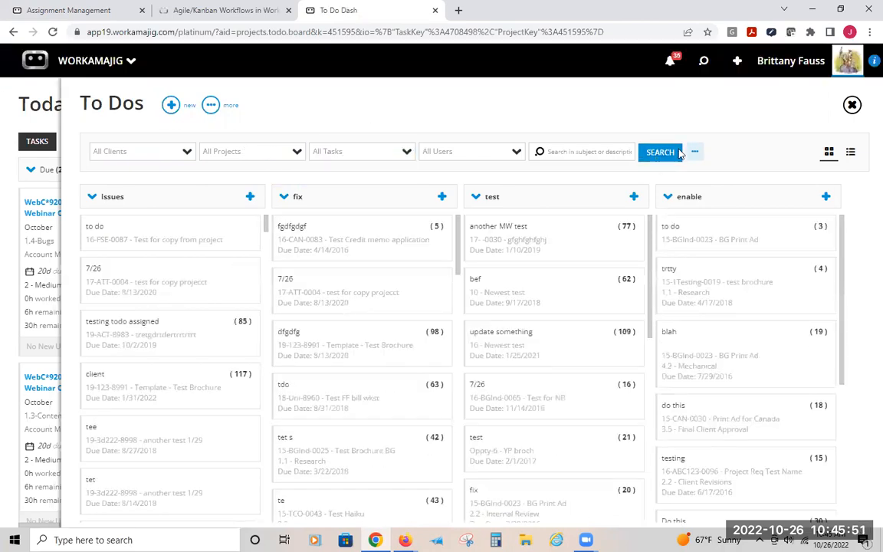
{"action": "left_click", "coordinate": [58, 6]}
{"action": "left_click", "coordinate": [325, 11]}
{"action": "left_click", "coordinate": [35, 61]}
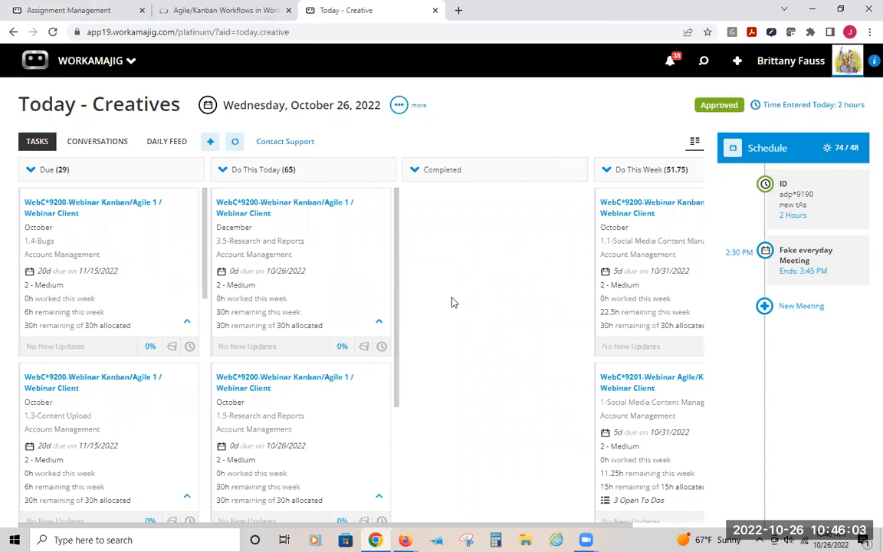
Review the project shortcuts available on the 3.5-Research and Reports card
{"action": "left_click", "coordinate": [363, 346]}
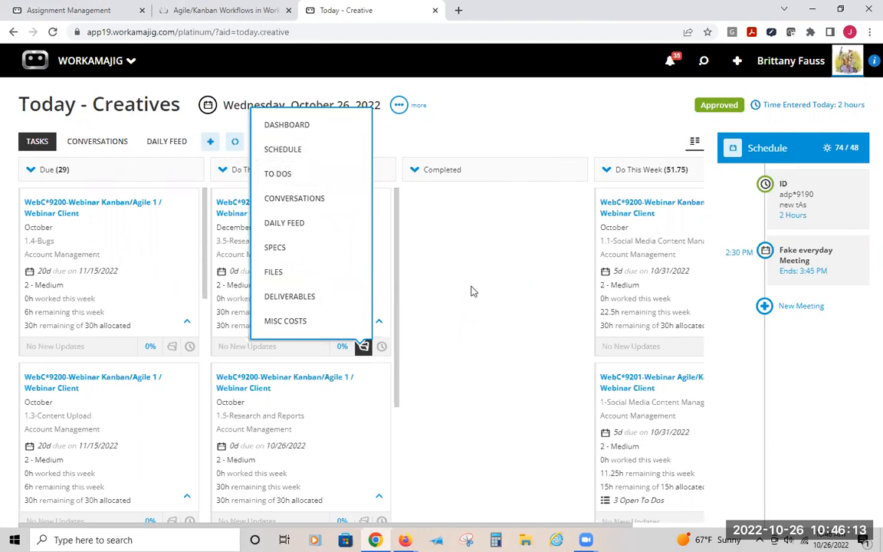
{"action": "left_click", "coordinate": [426, 262]}
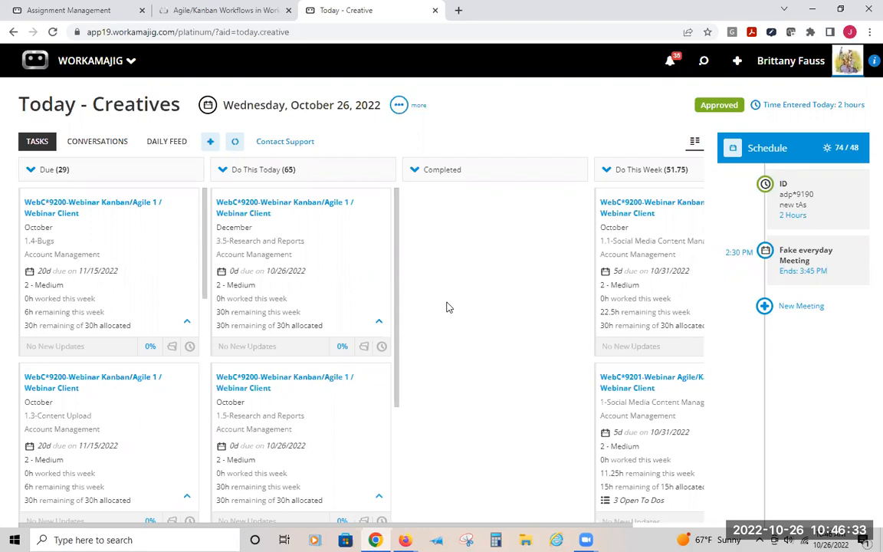
{"action": "key", "text": "XF86AudioRaiseVolume"}
Set the 3.5-Research and Reports task under Do This Today to 25% complete, and raise it to 90%
{"action": "left_click", "coordinate": [343, 347]}
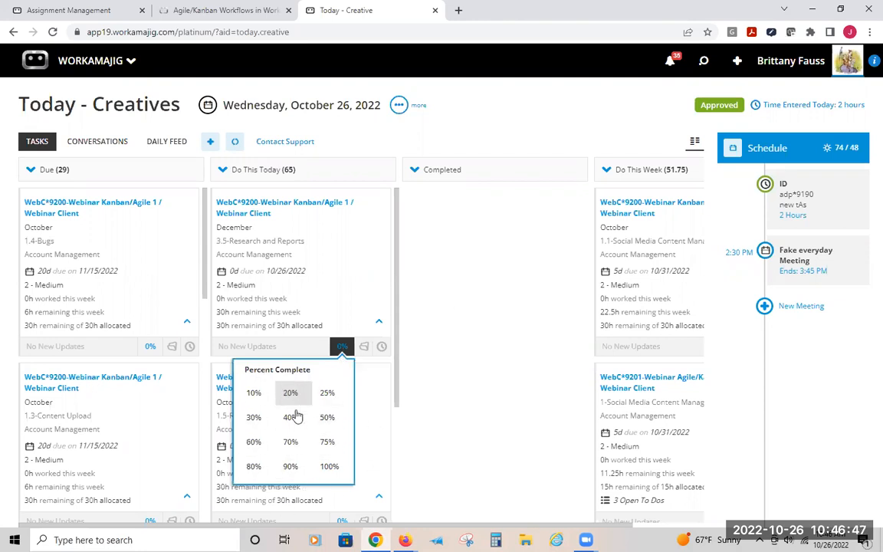
{"action": "left_click", "coordinate": [334, 399]}
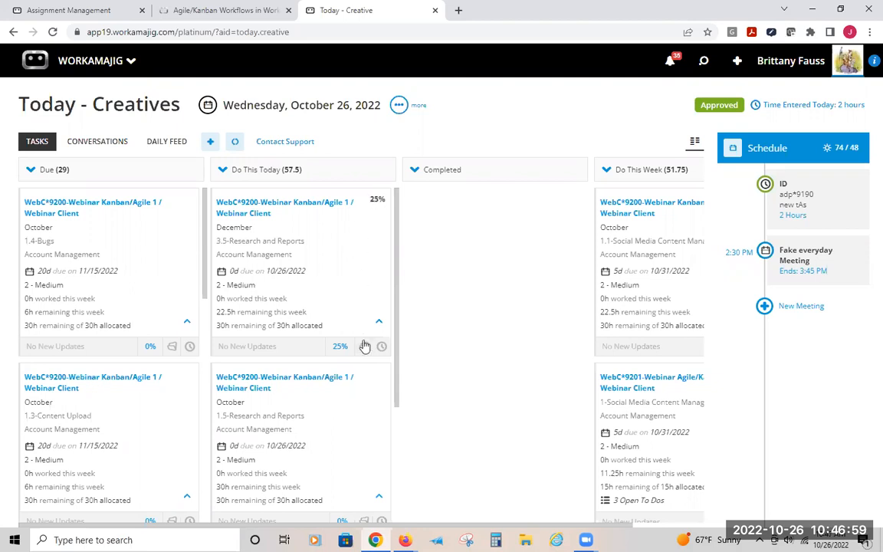
{"action": "left_click", "coordinate": [338, 346]}
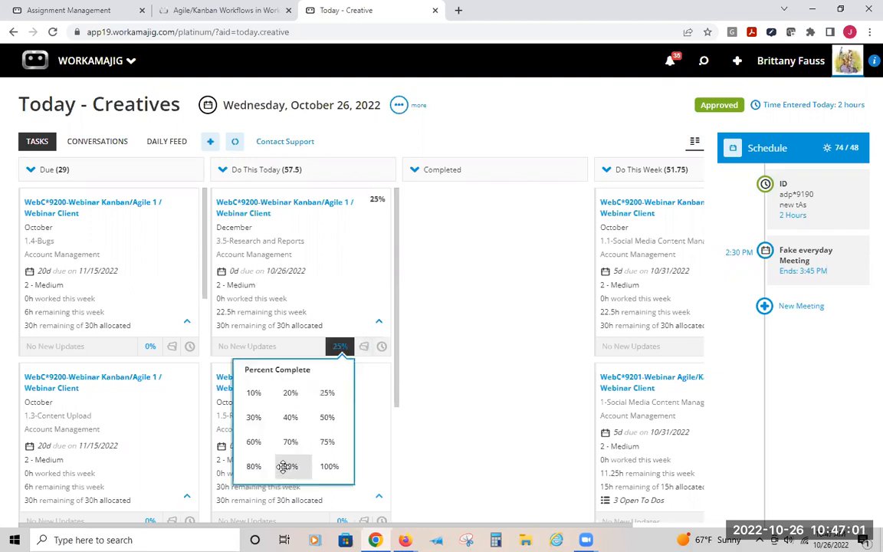
{"action": "left_click", "coordinate": [285, 466]}
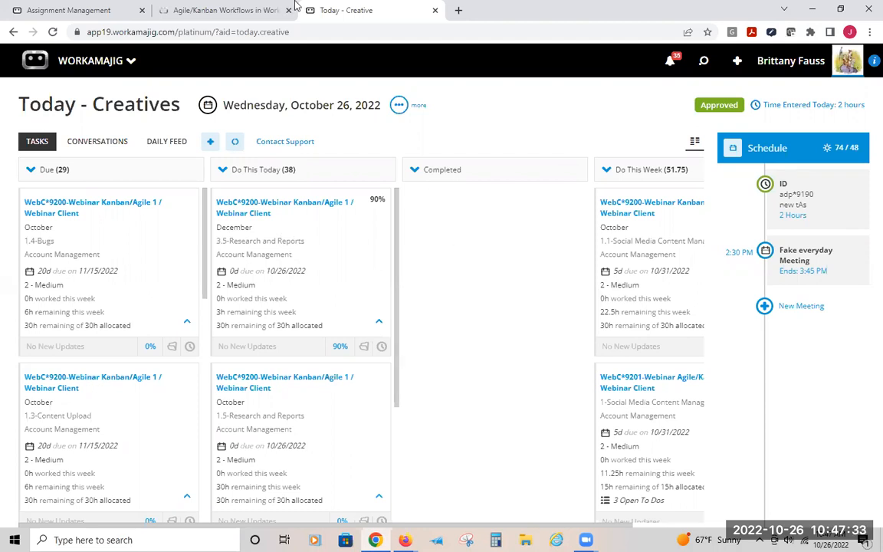
Review the company default assignment statuses and their default percent complete from the Scheduling board, and return to Today - Creatives
{"action": "left_click", "coordinate": [77, 10]}
{"action": "left_click", "coordinate": [351, 108]}
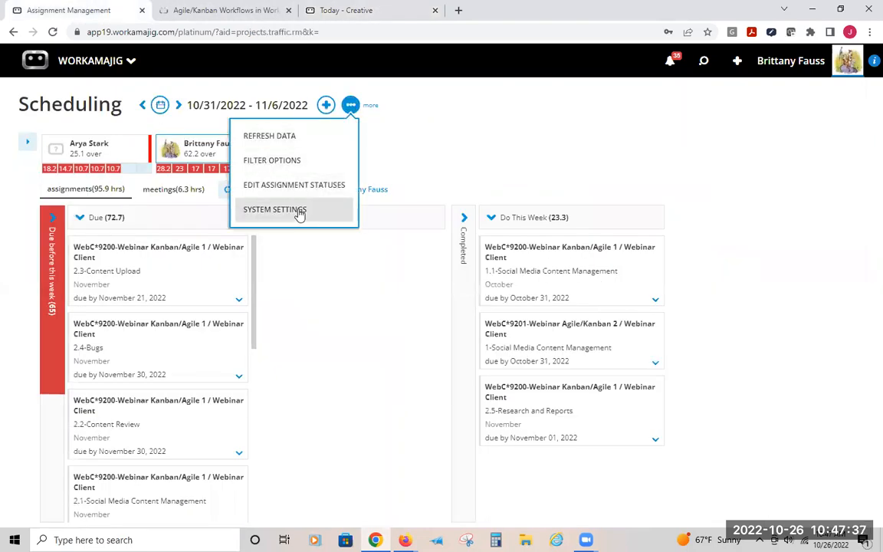
{"action": "left_click", "coordinate": [284, 187]}
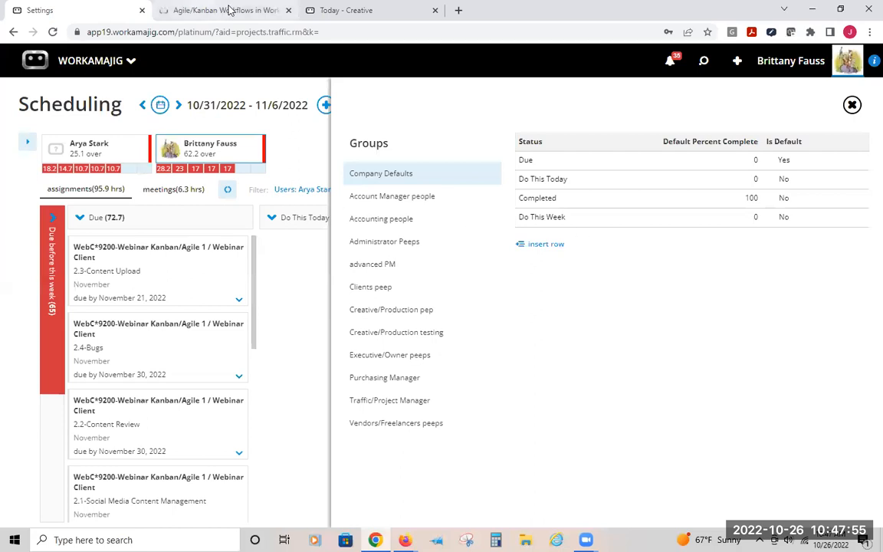
{"action": "left_click", "coordinate": [292, 10]}
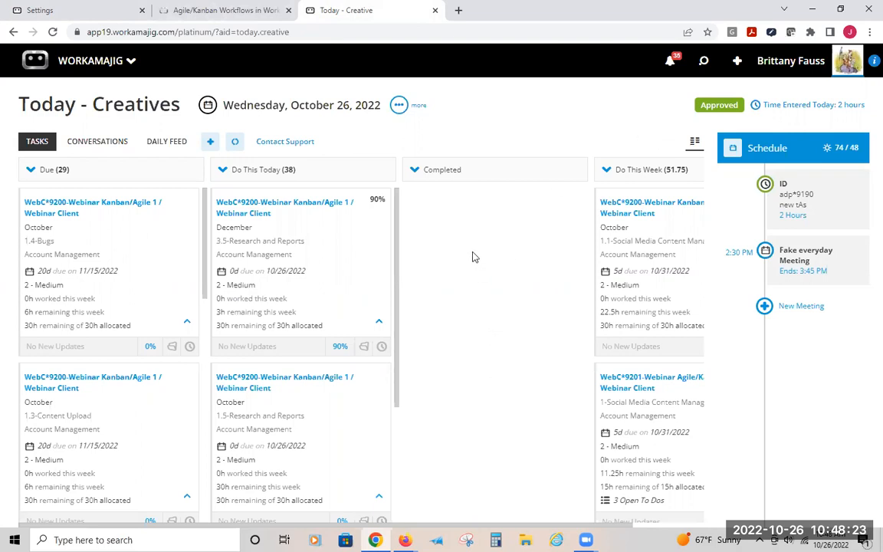
Return to the Scheduling board, close the status settings, show unassigned work for 10/24/2022 - 10/30/2022, and collapse the Oppty-6 - YP broch group
{"action": "left_click", "coordinate": [130, 13]}
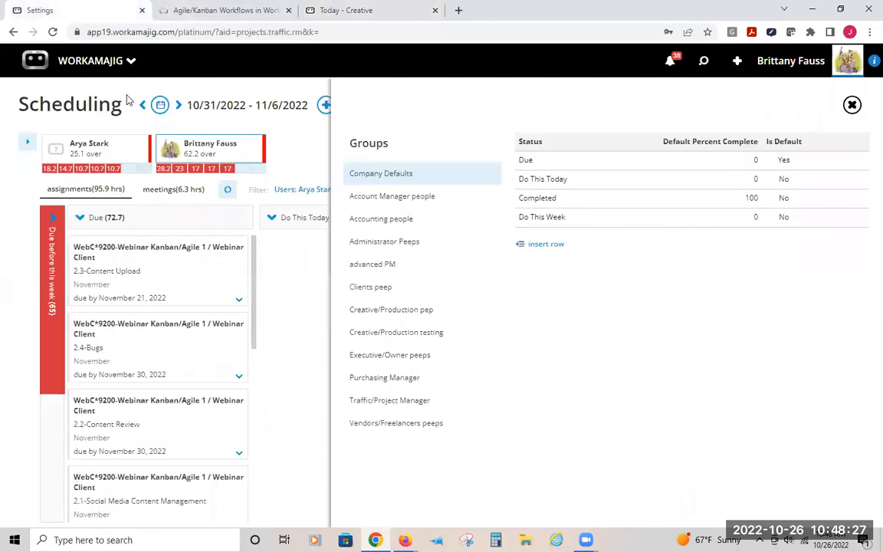
{"action": "left_click", "coordinate": [259, 315]}
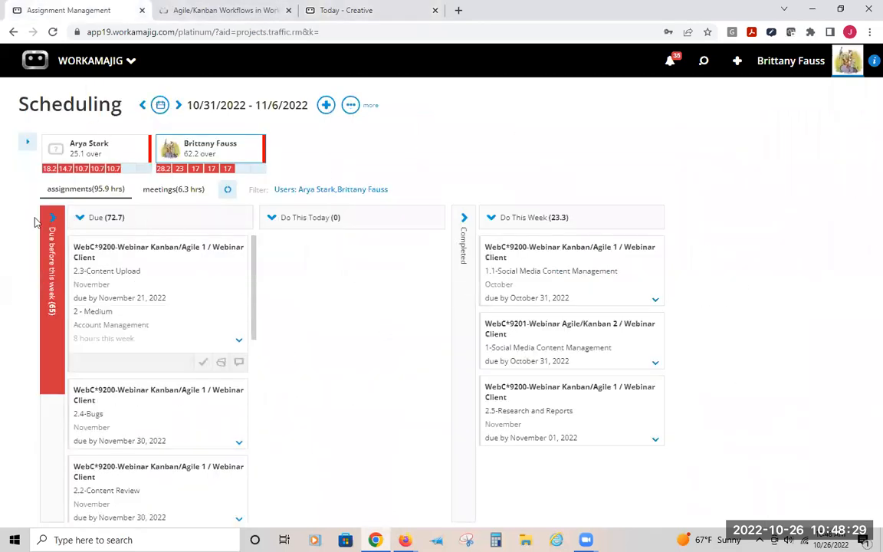
{"action": "left_click", "coordinate": [28, 142]}
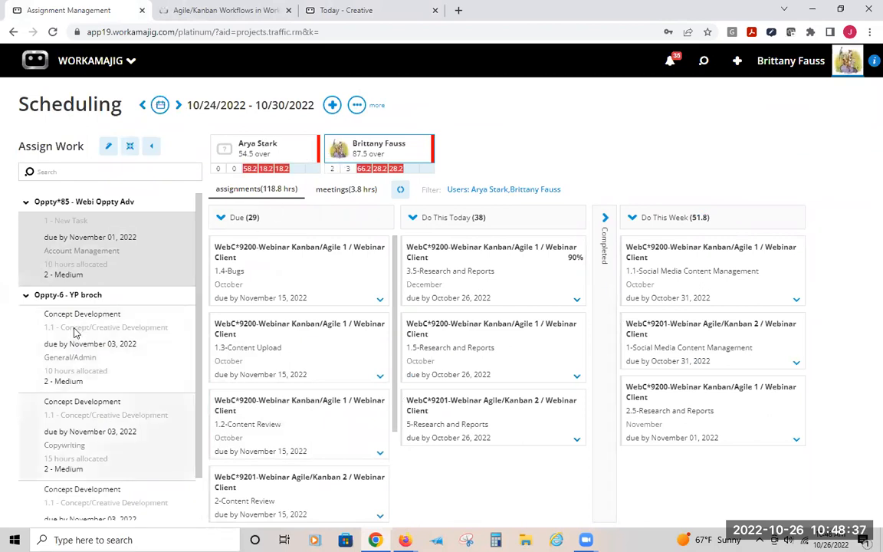
{"action": "left_click", "coordinate": [26, 295]}
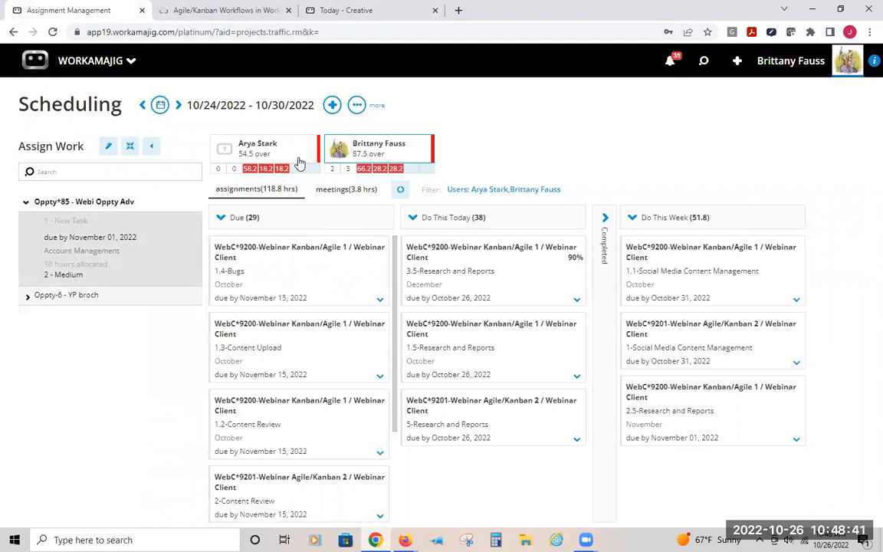
Assign the New Task from Oppty*85 - Webi Oppty Adv to the selected team member and refresh the board
{"action": "left_click_drag", "start_coordinate": [67, 261], "coordinate": [382, 151]}
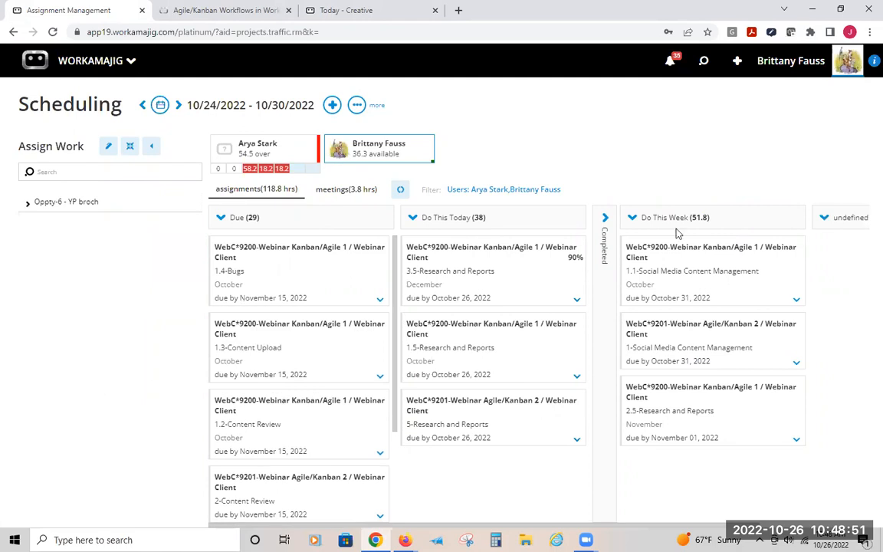
{"action": "left_click", "coordinate": [237, 142]}
{"action": "left_click", "coordinate": [352, 152]}
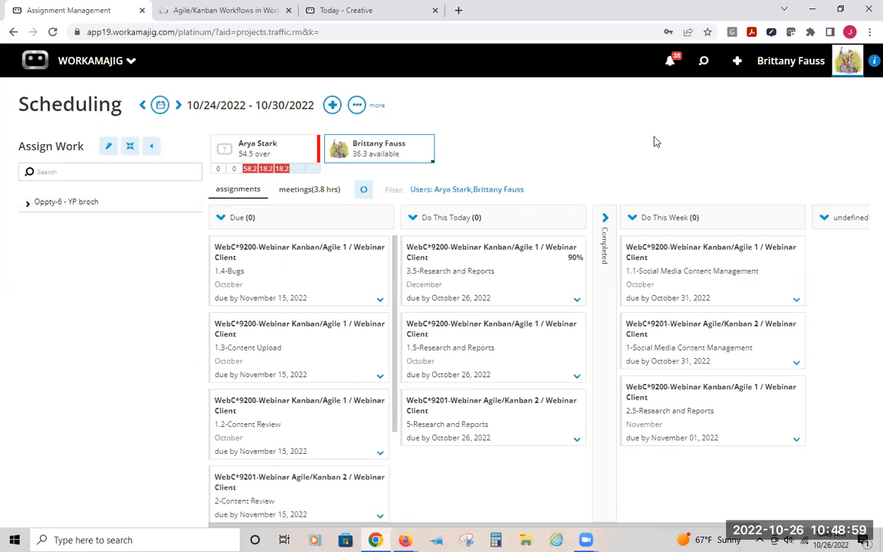
{"action": "left_click", "coordinate": [363, 189]}
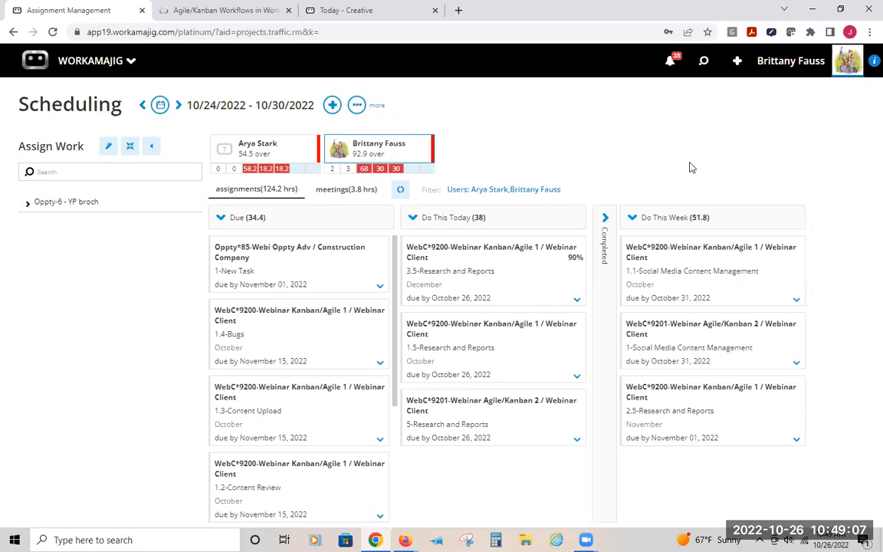
Hand off all remaining hours of the Oppty*85 New Task to a team member not shown on the board, without sending an email
{"action": "mouse_move", "coordinate": [337, 319]}
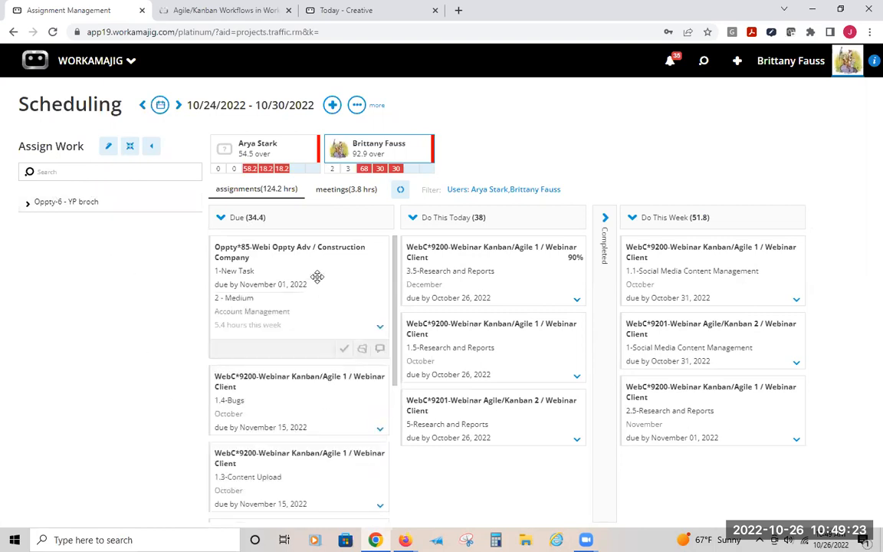
{"action": "left_click_drag", "start_coordinate": [339, 262], "coordinate": [270, 165]}
{"action": "left_click_drag", "start_coordinate": [339, 312], "coordinate": [265, 161]}
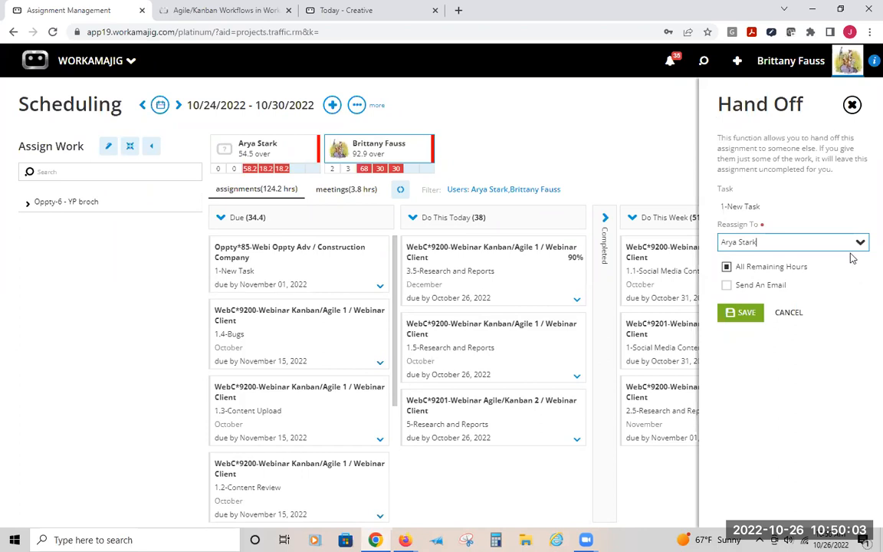
{"action": "left_click", "coordinate": [765, 241]}
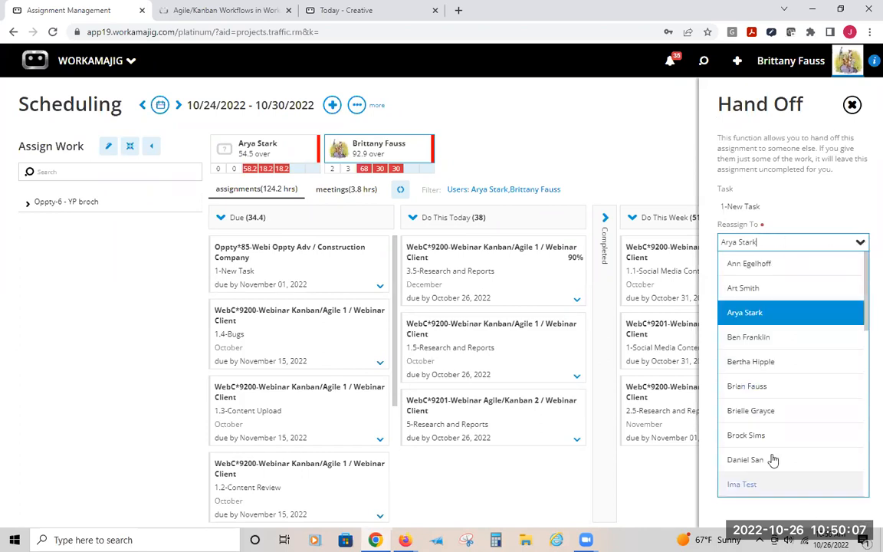
{"action": "scroll", "coordinate": [773, 460], "scroll_direction": "down", "scroll_amount": 10}
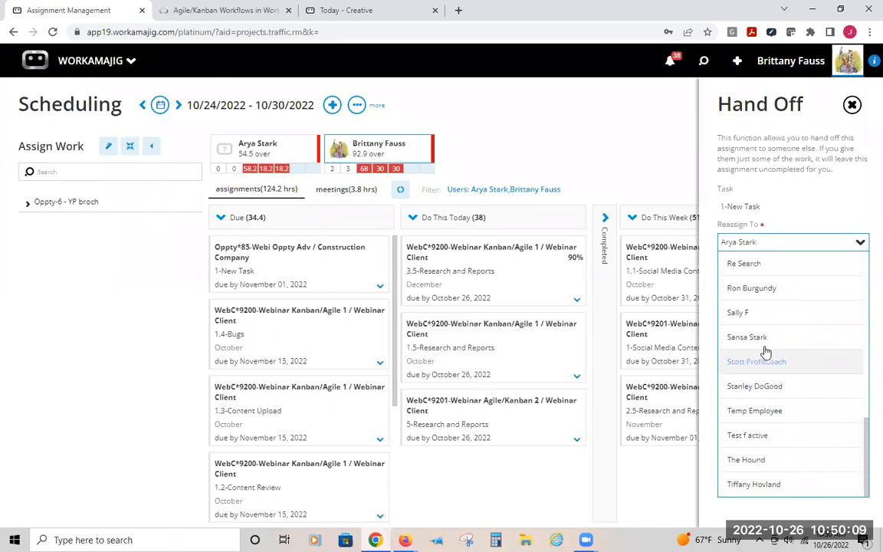
{"action": "left_click", "coordinate": [759, 338]}
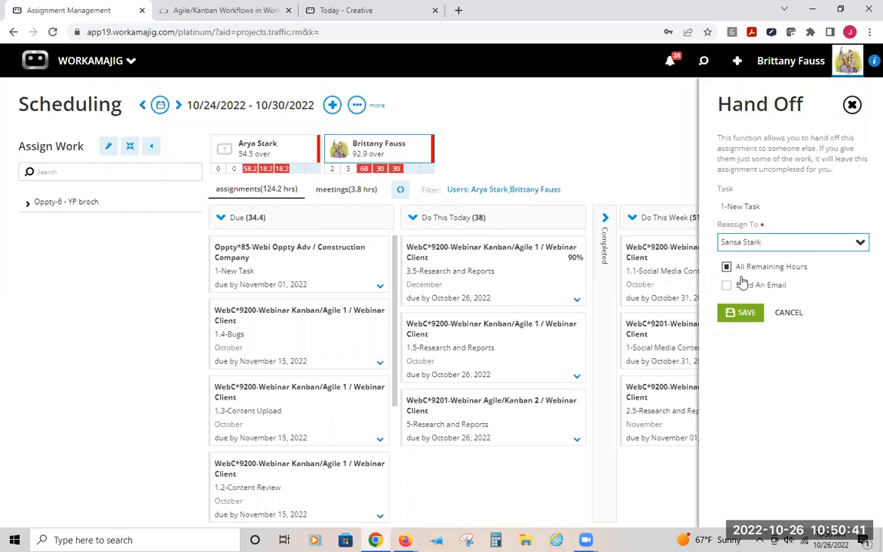
{"action": "left_click", "coordinate": [757, 314]}
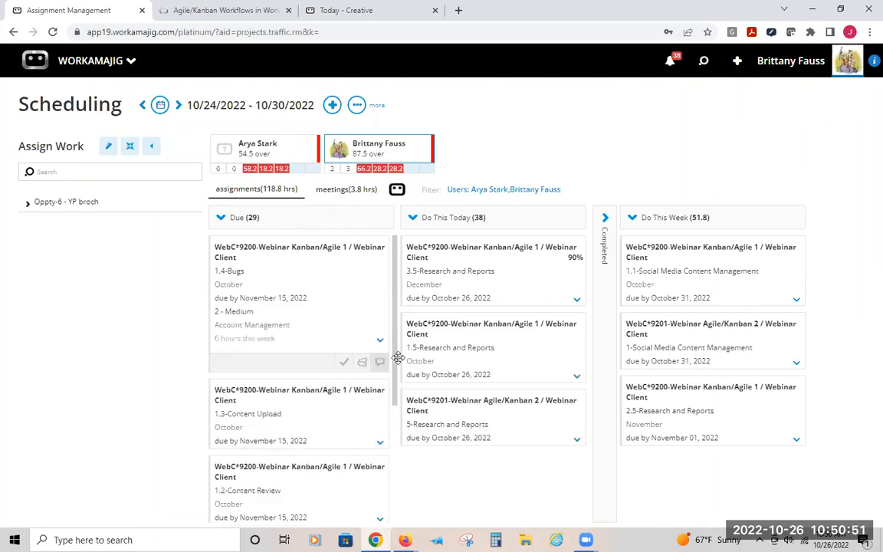
Open the WebC*9200 task 1.1 Social Media Content Management and reassign its Media Direction row to a different team member
{"action": "left_click", "coordinate": [638, 63]}
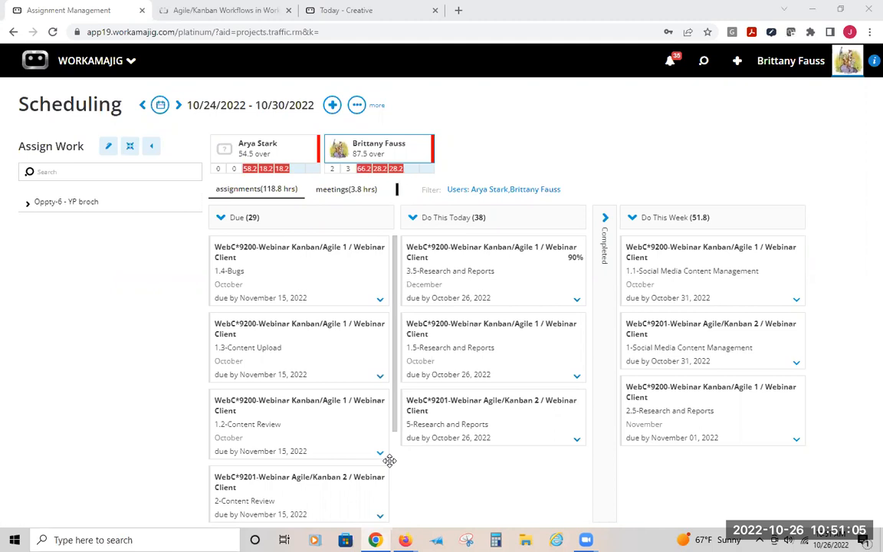
{"action": "left_click", "coordinate": [723, 278]}
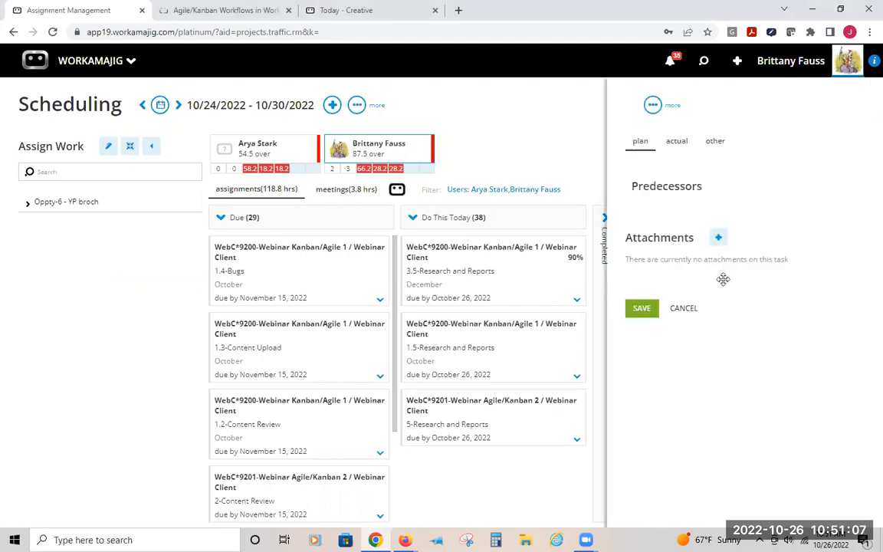
{"action": "left_click", "coordinate": [400, 171]}
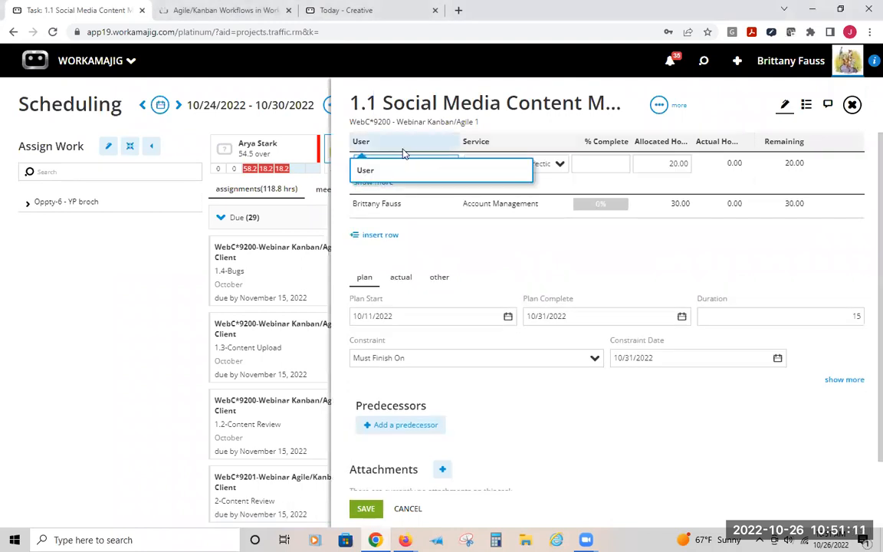
{"action": "key", "text": "BackSpace"}
{"action": "type", "text": "sa"}
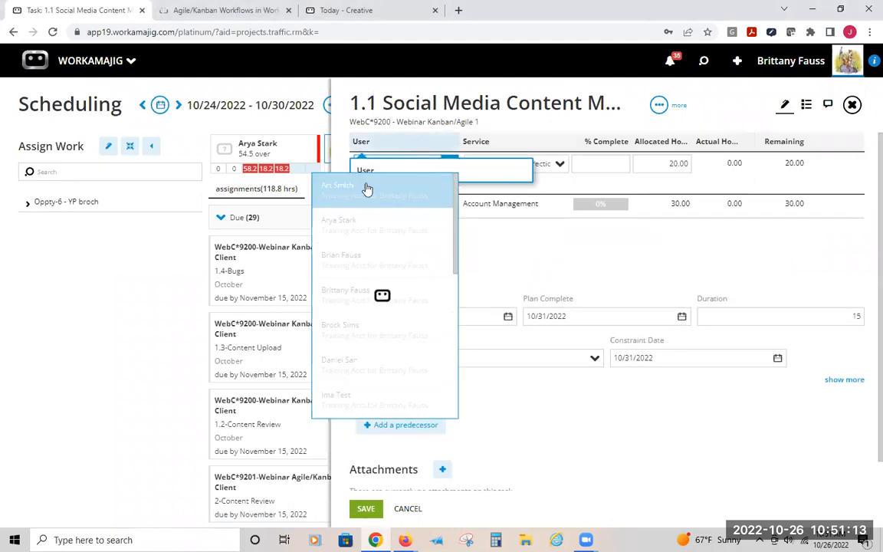
{"action": "left_click", "coordinate": [341, 250]}
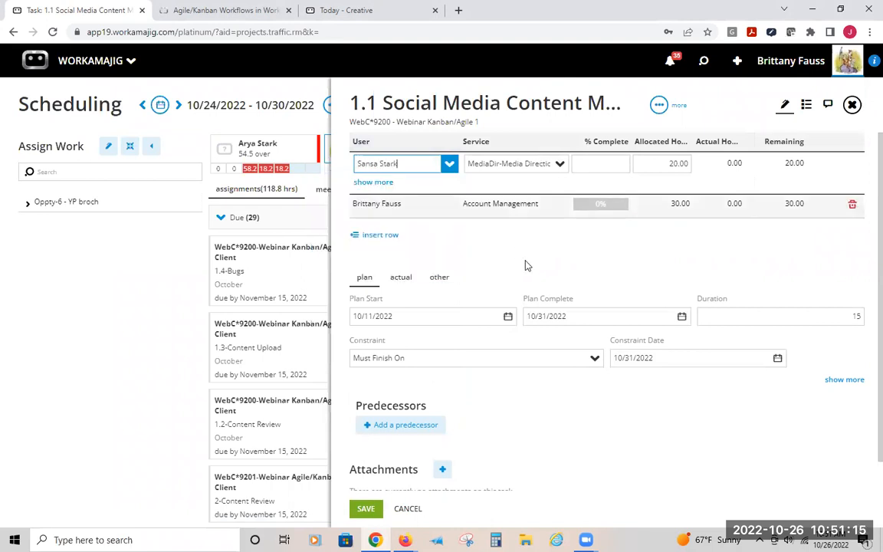
{"action": "left_click", "coordinate": [571, 234]}
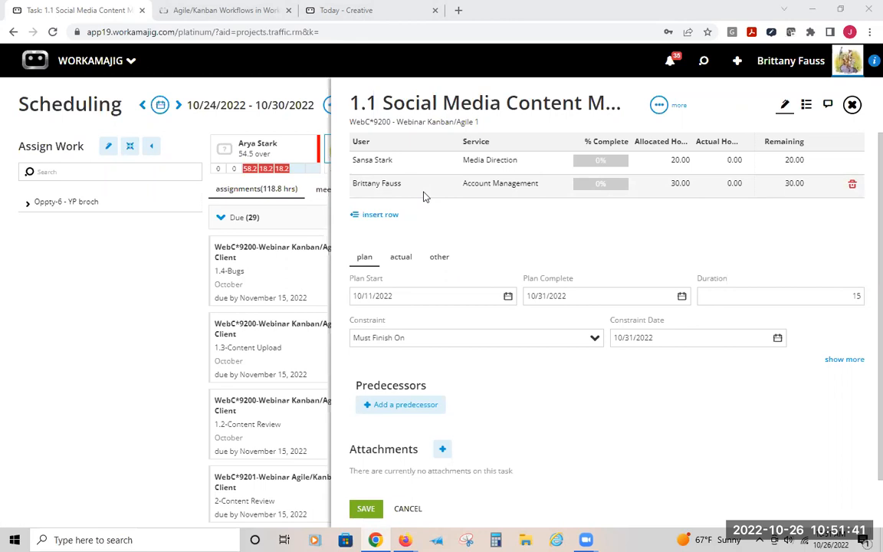
Change the service on the 20-hour assignment row to Art Direction and leave the task without saving
{"action": "left_click", "coordinate": [473, 161]}
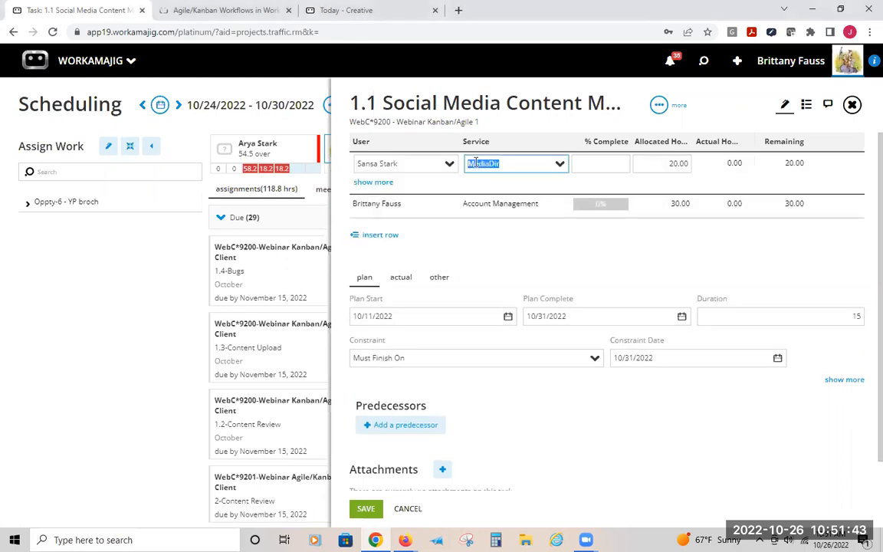
{"action": "left_click", "coordinate": [559, 165]}
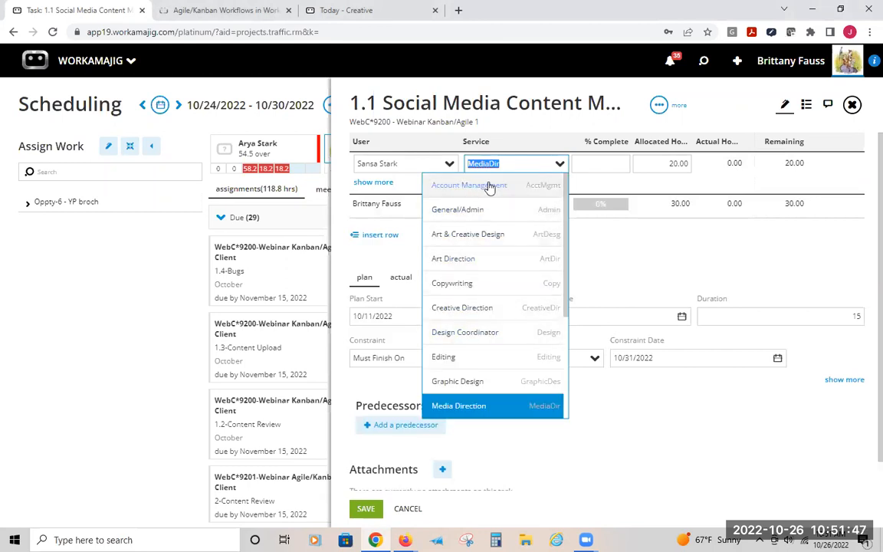
{"action": "left_click", "coordinate": [450, 257]}
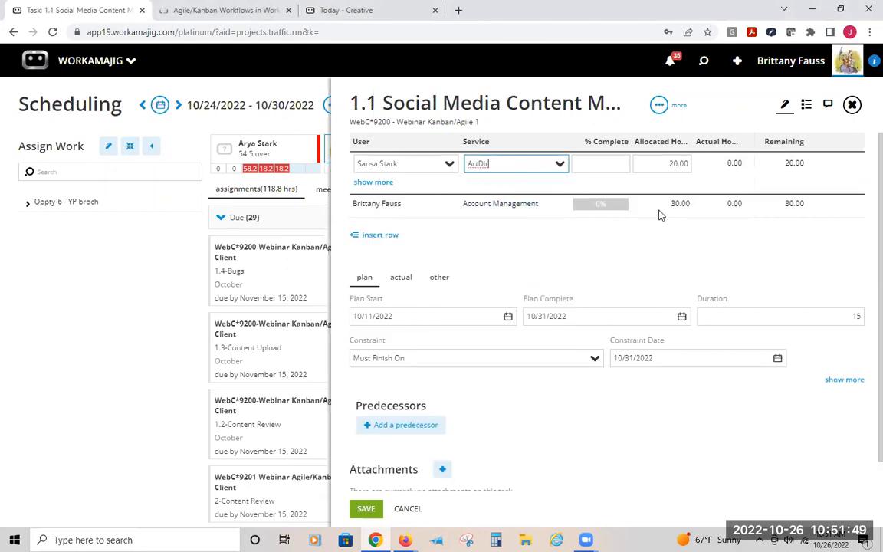
{"action": "left_click", "coordinate": [646, 257]}
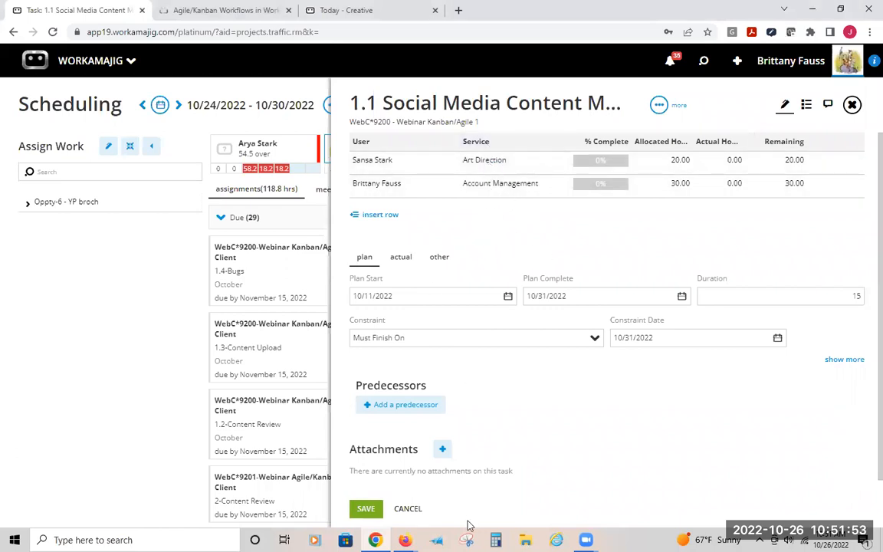
{"action": "left_click", "coordinate": [252, 90]}
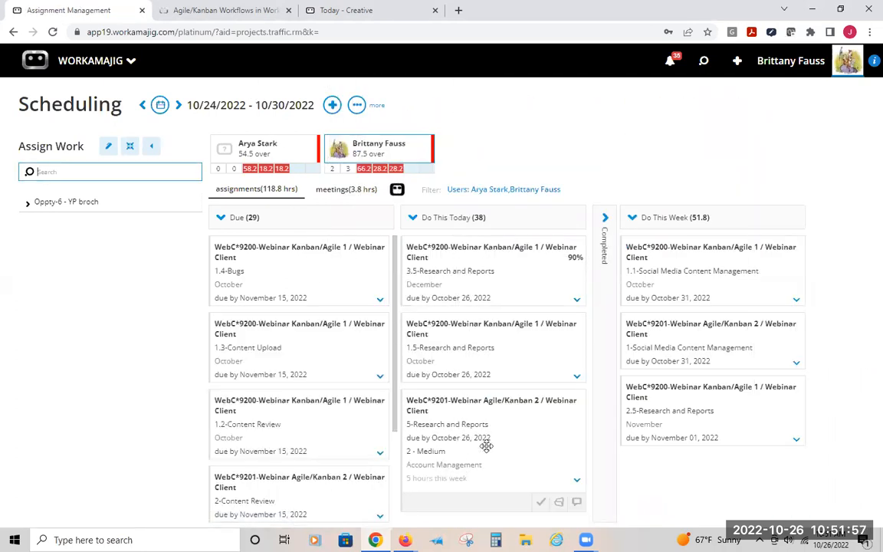
Reopen task 1.1 Social Media Content Management, check its assigned users and services, and return to the Scheduling board
{"action": "left_click", "coordinate": [669, 287]}
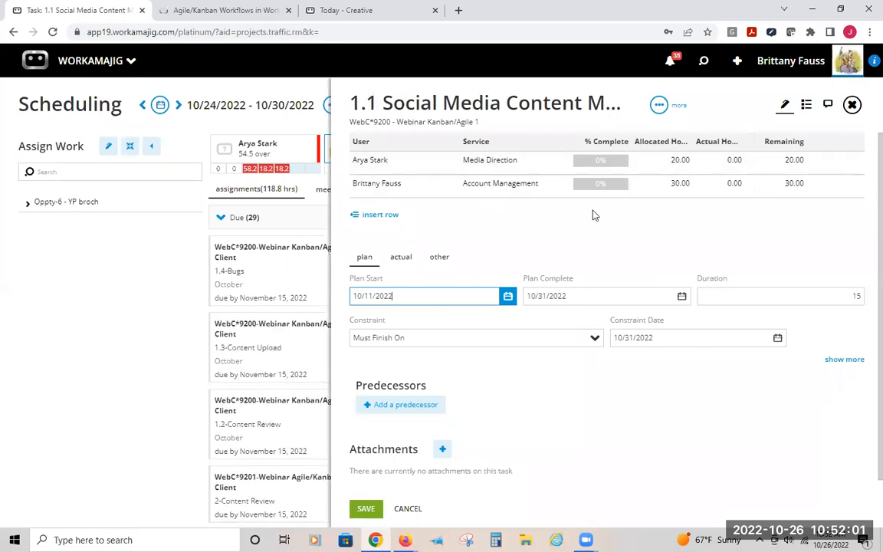
{"action": "left_click", "coordinate": [357, 161]}
{"action": "left_click", "coordinate": [356, 163]}
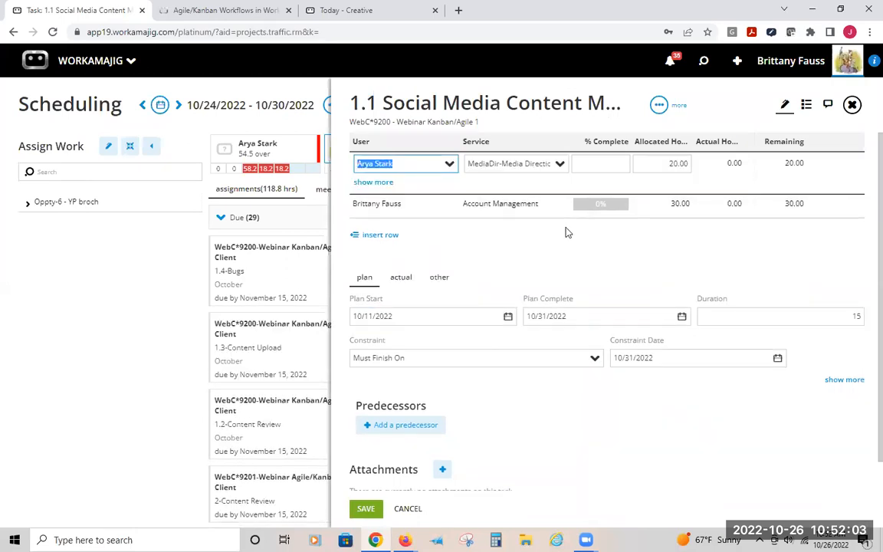
{"action": "left_click", "coordinate": [567, 233]}
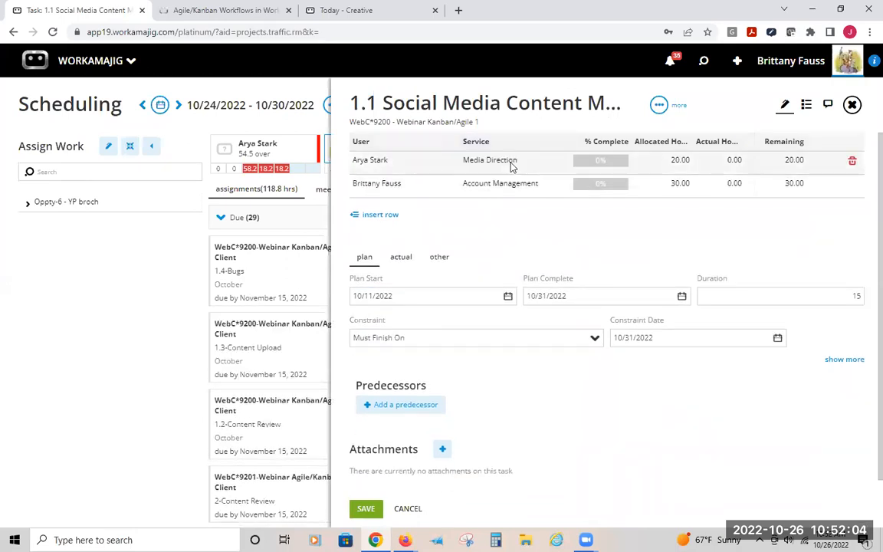
{"action": "left_click", "coordinate": [249, 97]}
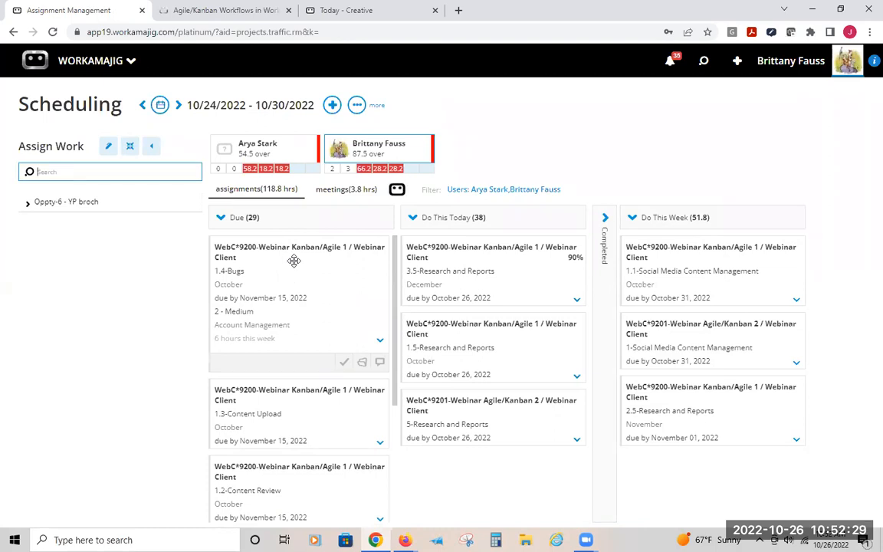
{"action": "left_click", "coordinate": [611, 119]}
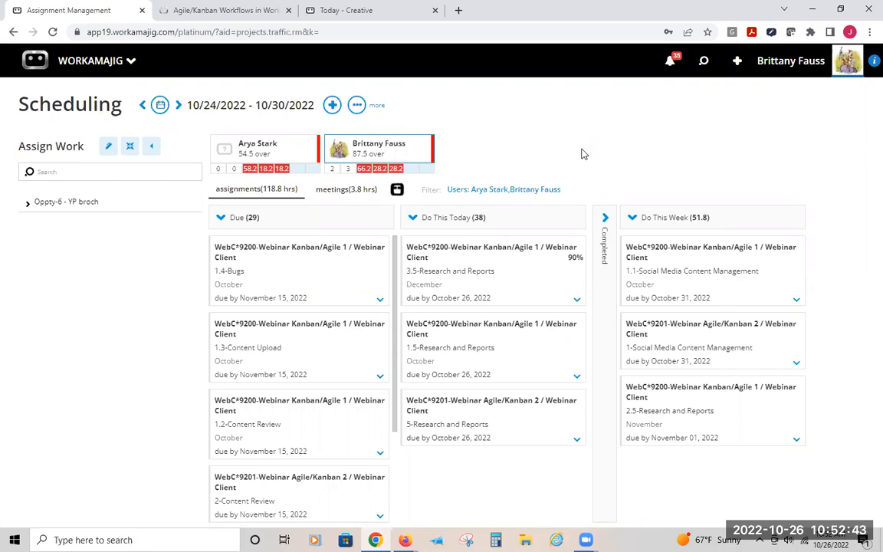
Look through the Agile/Kanban Workflows in Workamajig help article from start to end and return to its beginning
{"action": "left_click", "coordinate": [202, 10]}
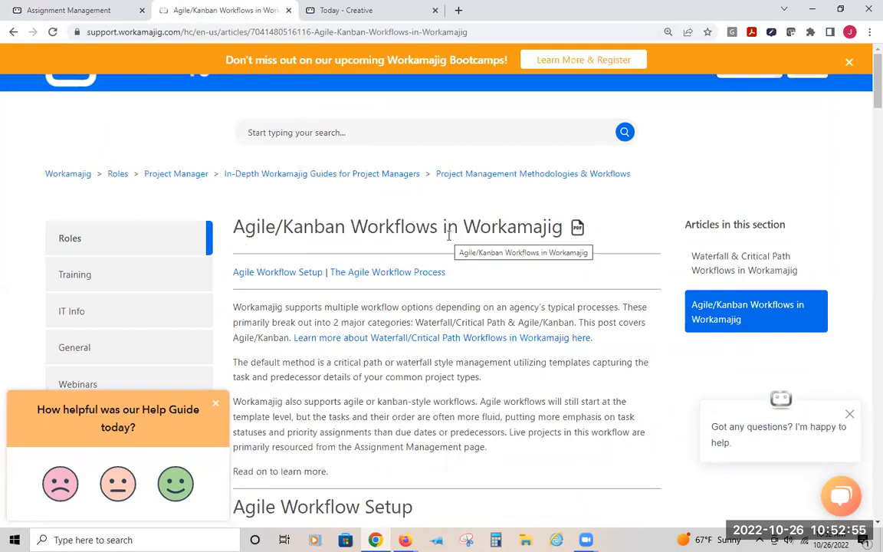
{"action": "scroll", "coordinate": [522, 349], "scroll_direction": "down", "scroll_amount": 4}
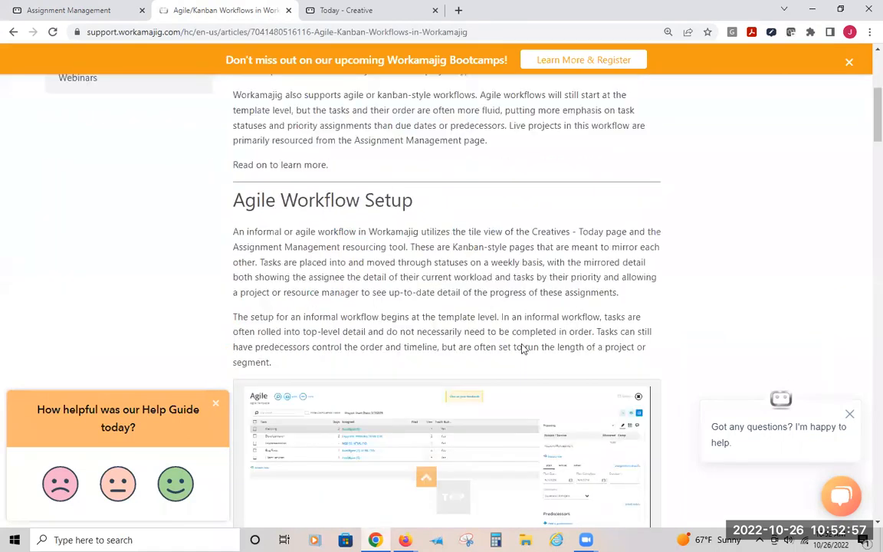
{"action": "scroll", "coordinate": [523, 349], "scroll_direction": "down", "scroll_amount": 14}
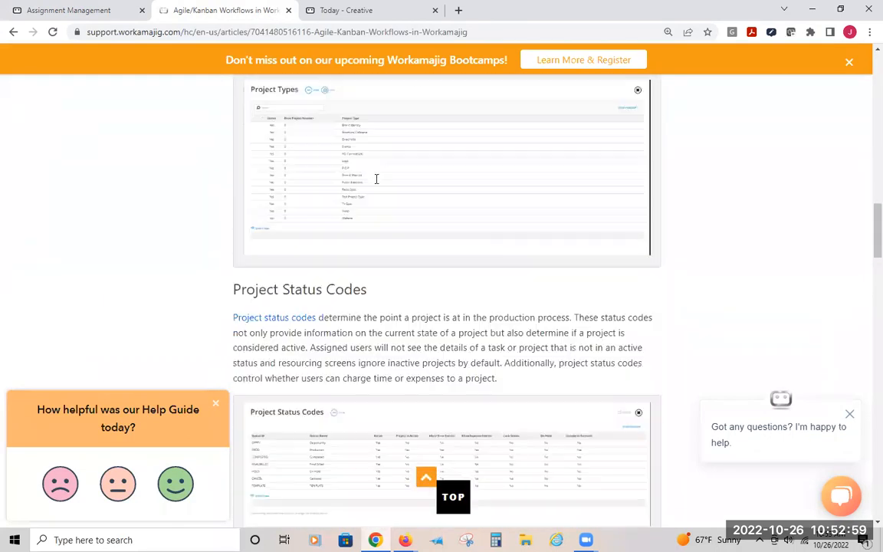
{"action": "scroll", "coordinate": [376, 179], "scroll_direction": "down", "scroll_amount": 10}
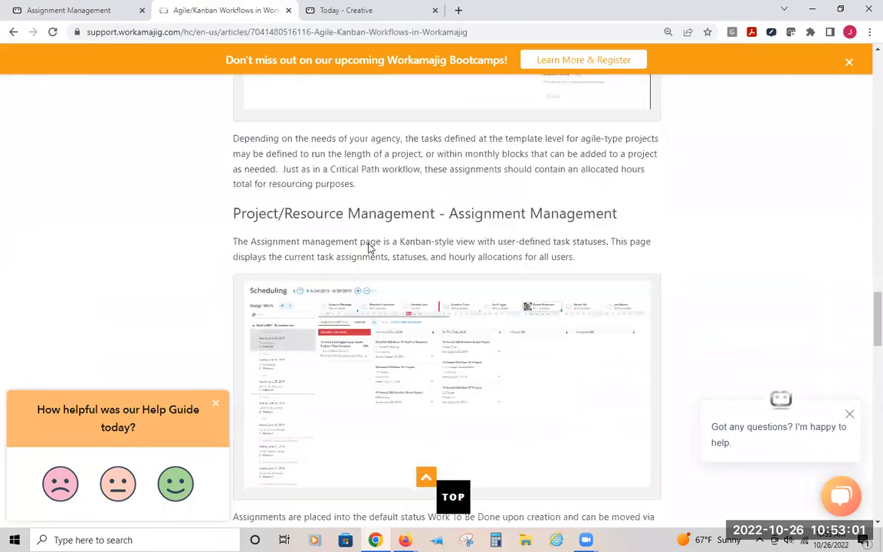
{"action": "scroll", "coordinate": [369, 248], "scroll_direction": "down", "scroll_amount": 15}
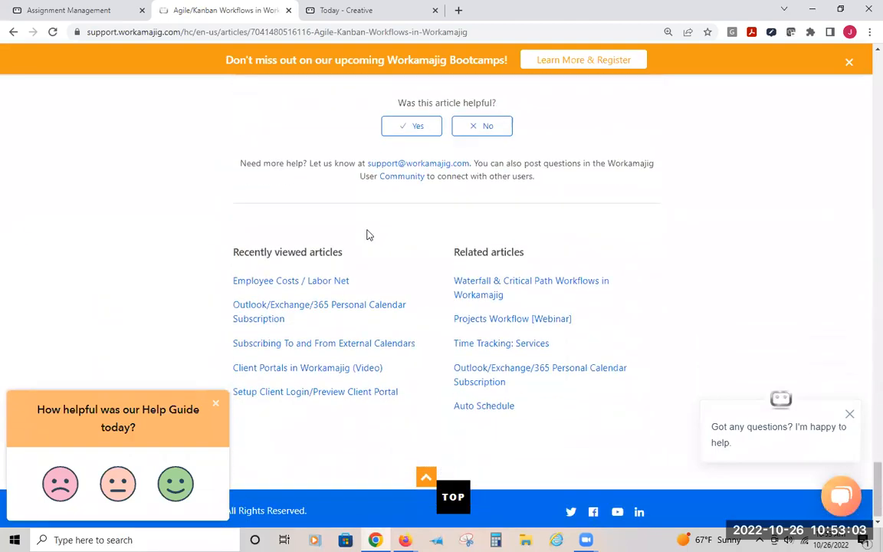
{"action": "scroll", "coordinate": [366, 236], "scroll_direction": "up", "scroll_amount": 20}
{"action": "scroll", "coordinate": [366, 235], "scroll_direction": "up", "scroll_amount": 15}
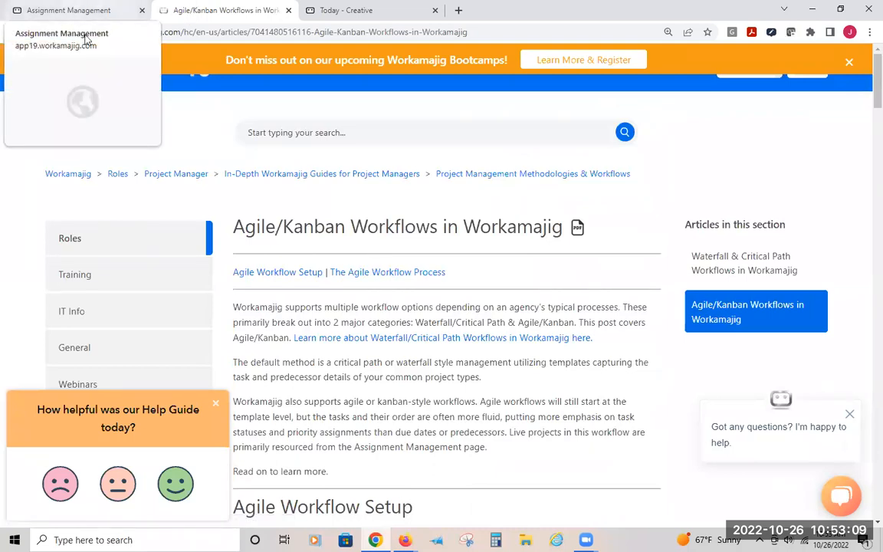
Open the linked Waterfall & Critical Path Workflows article from the Agile/Kanban help article and return to the Scheduling board
{"action": "left_click", "coordinate": [368, 341]}
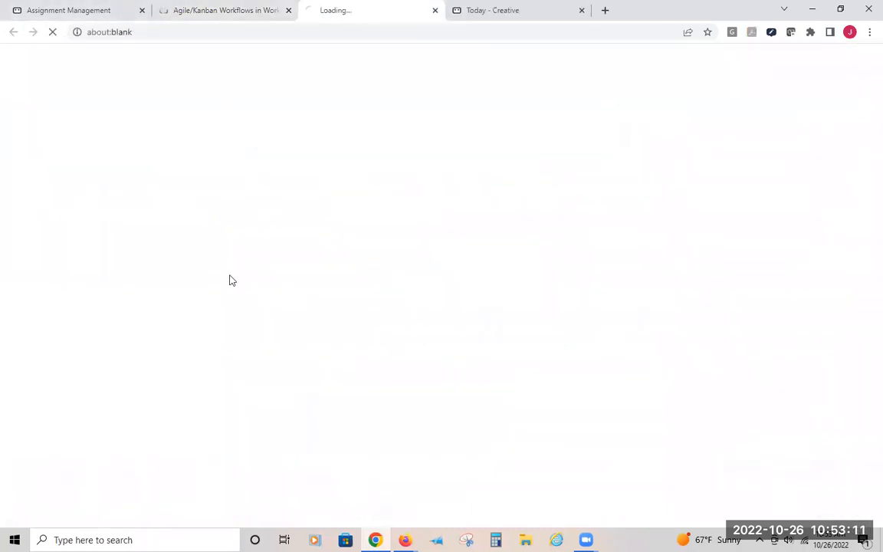
{"action": "left_click", "coordinate": [209, 11]}
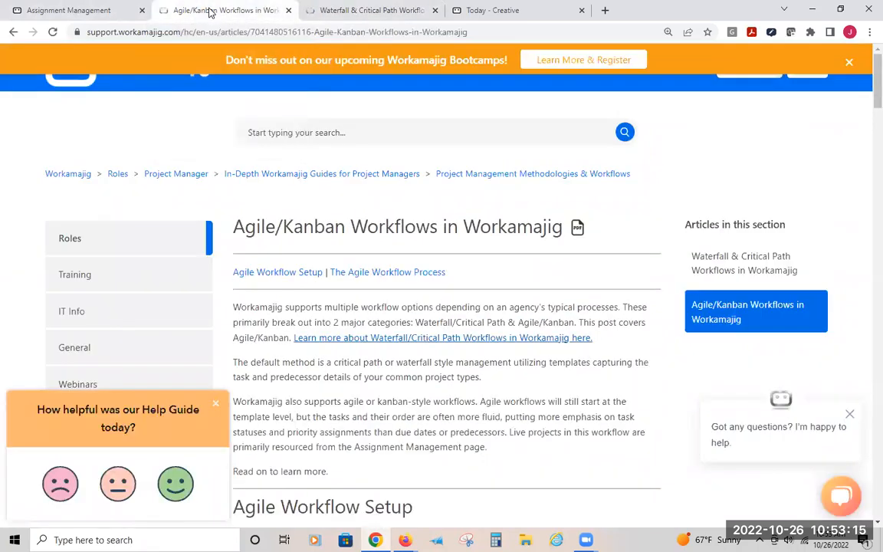
{"action": "left_click", "coordinate": [84, 9]}
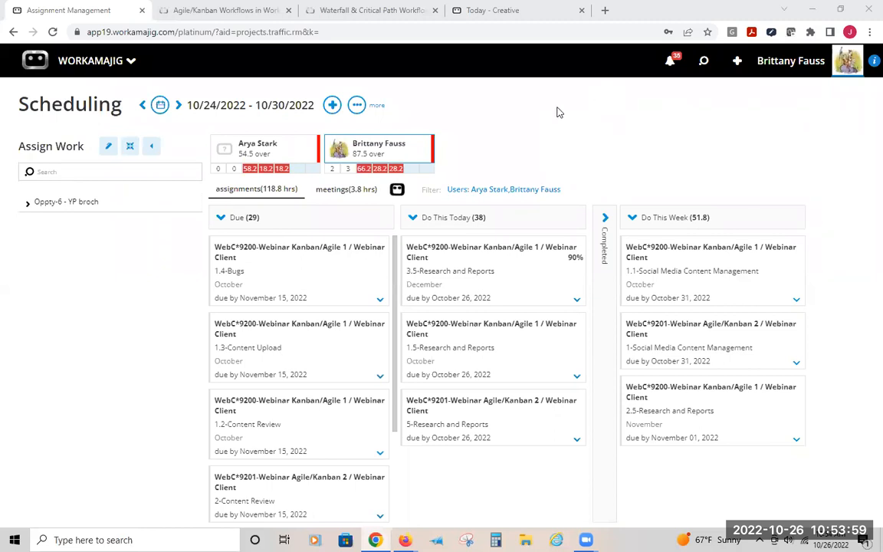
From the help site's home page, view the Upcoming Webinars article in the 2022 Webinars section and return to the section's list
{"action": "left_click", "coordinate": [184, 12]}
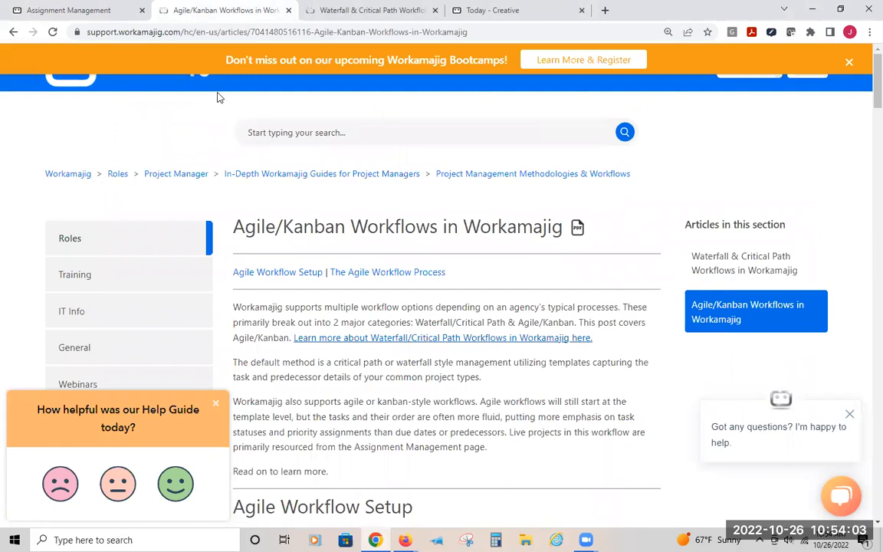
{"action": "left_click", "coordinate": [75, 84]}
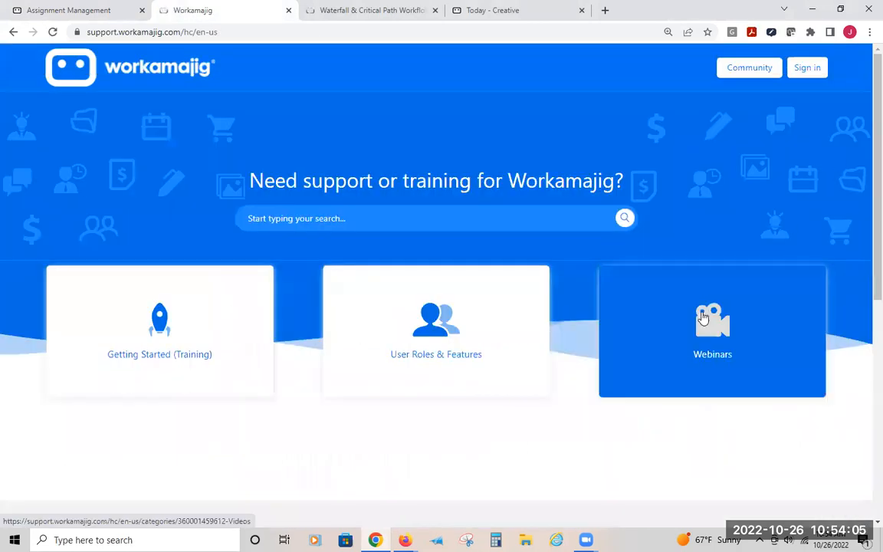
{"action": "left_click", "coordinate": [703, 317]}
{"action": "left_click", "coordinate": [263, 314]}
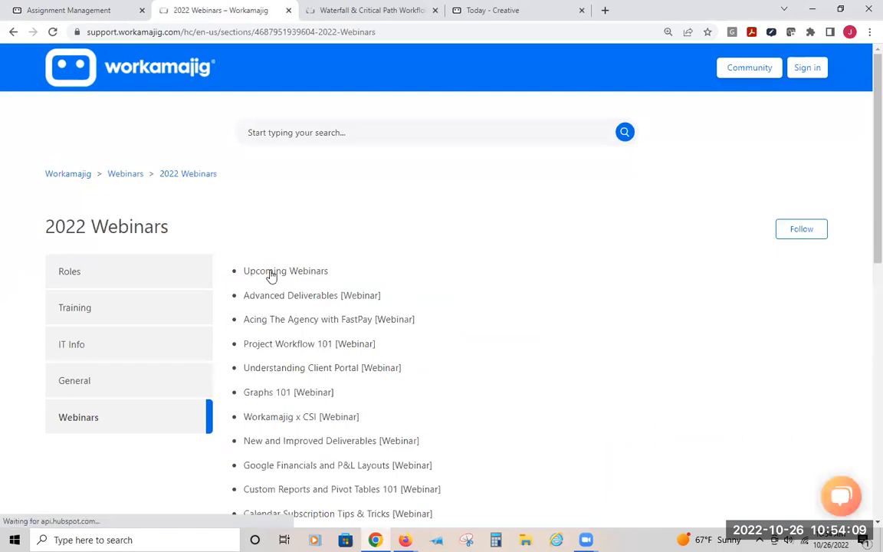
{"action": "left_click", "coordinate": [271, 273]}
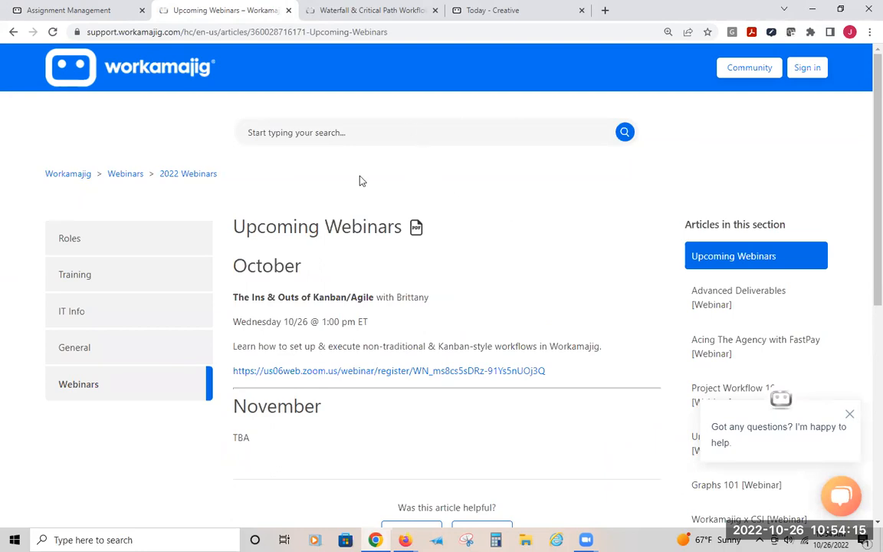
{"action": "left_click", "coordinate": [11, 31]}
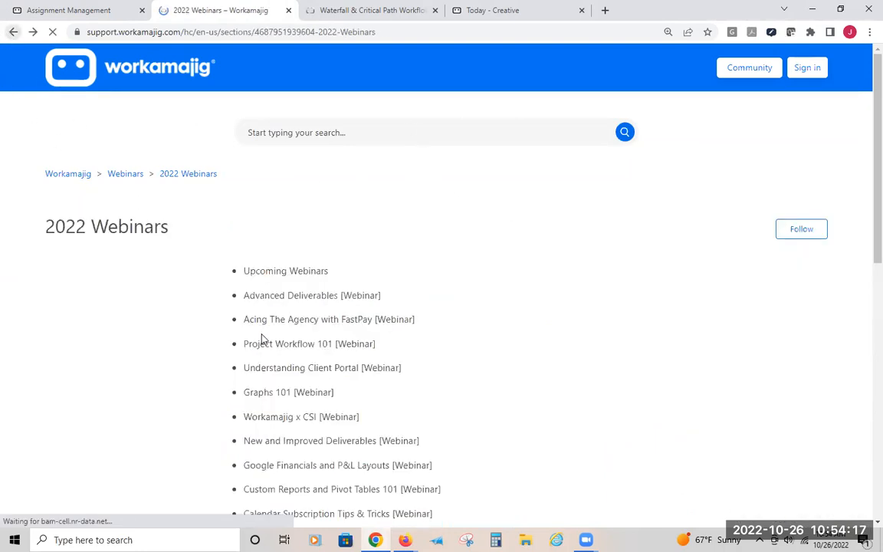